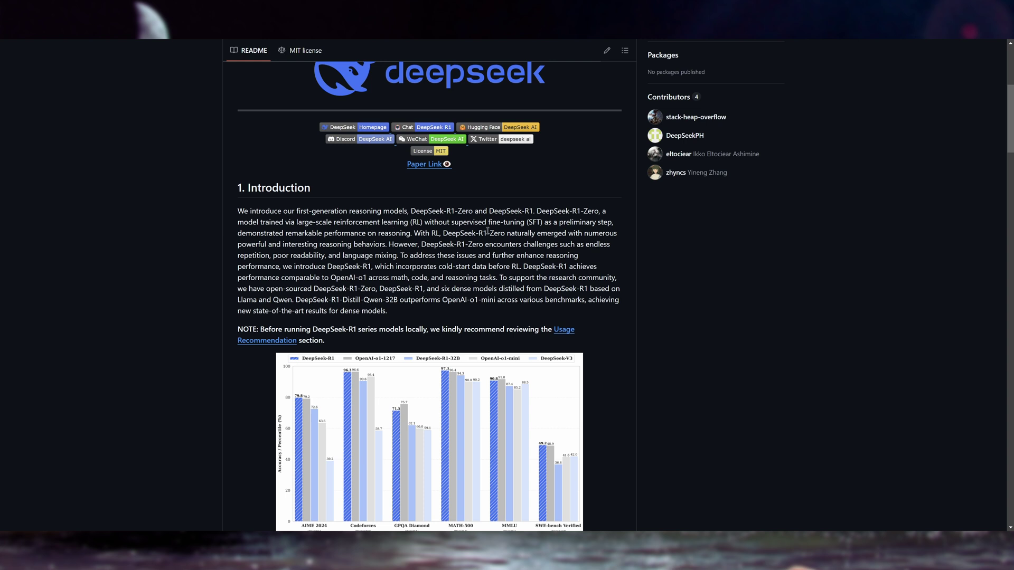
- Read the Introduction and study the benchmark chart in the DeepSeek-R1 README
{"action": "scroll", "coordinate": [581, 233], "scroll_direction": "down", "scroll_amount": 1}
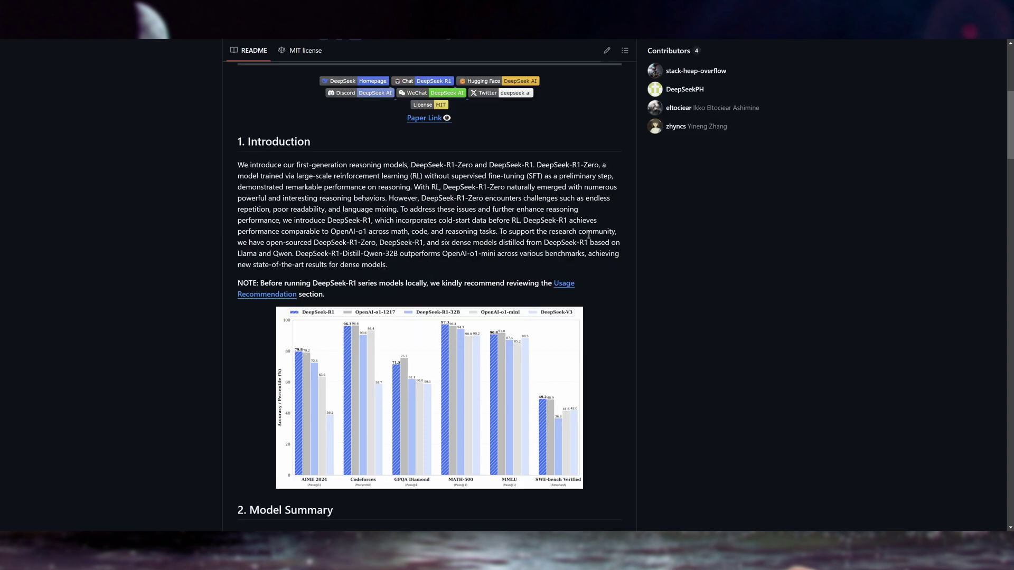
{"action": "scroll", "coordinate": [588, 234], "scroll_direction": "down", "scroll_amount": 2}
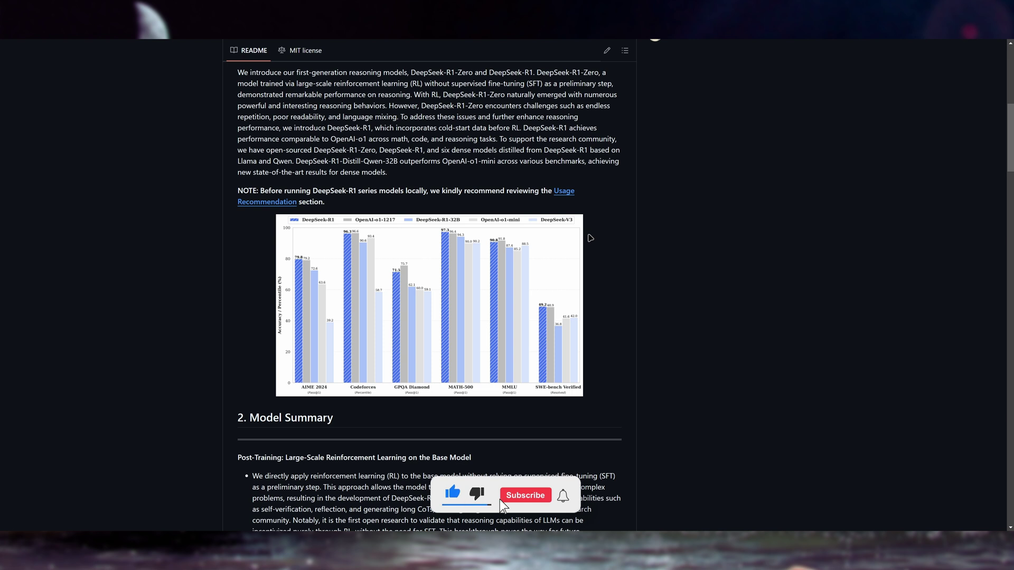
{"action": "scroll", "coordinate": [590, 238], "scroll_direction": "down", "scroll_amount": 1}
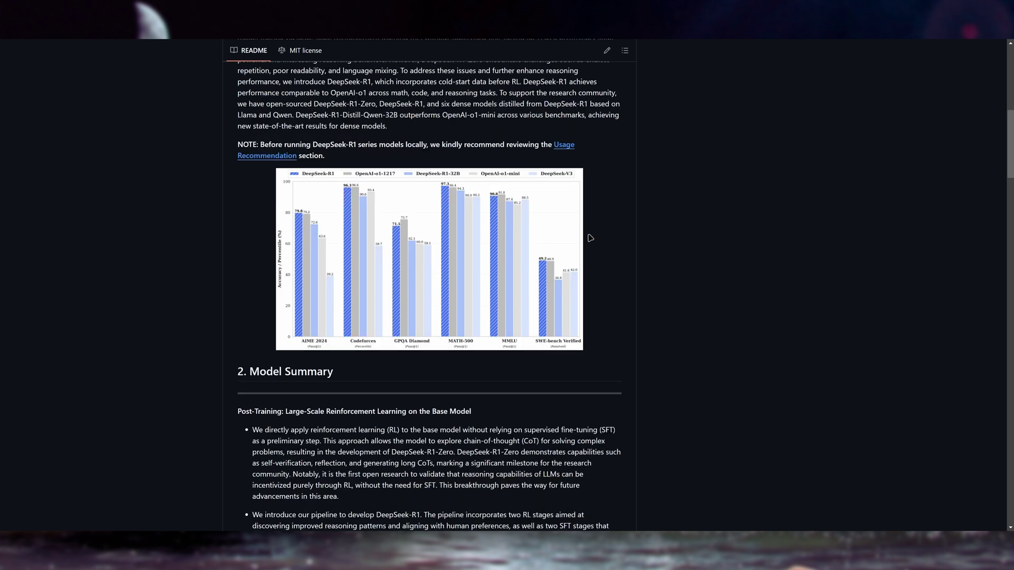
{"action": "scroll", "coordinate": [575, 247], "scroll_direction": "up", "scroll_amount": 4}
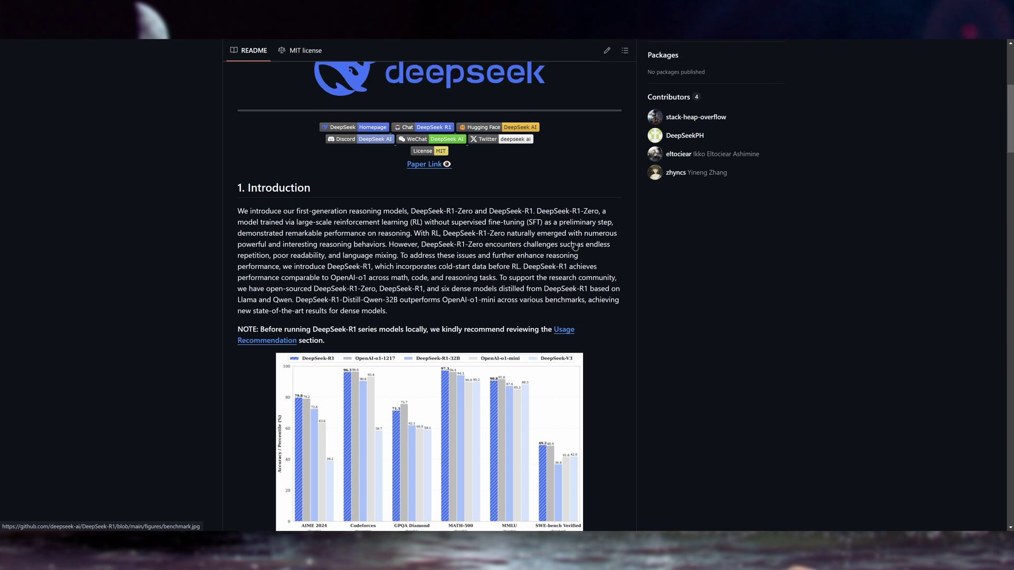
{"action": "scroll", "coordinate": [574, 247], "scroll_direction": "up", "scroll_amount": 1}
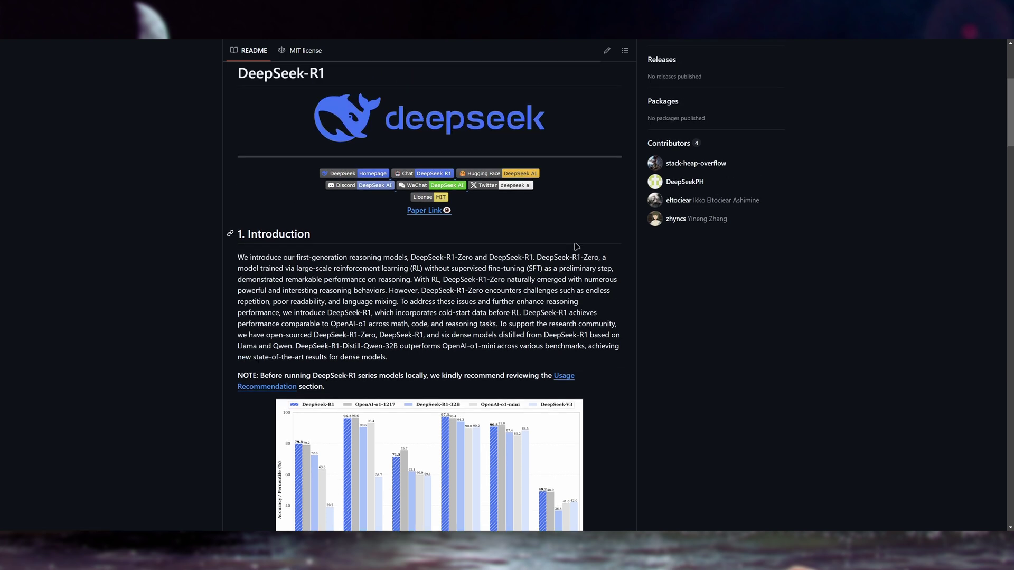
{"action": "scroll", "coordinate": [569, 254], "scroll_direction": "down", "scroll_amount": 1}
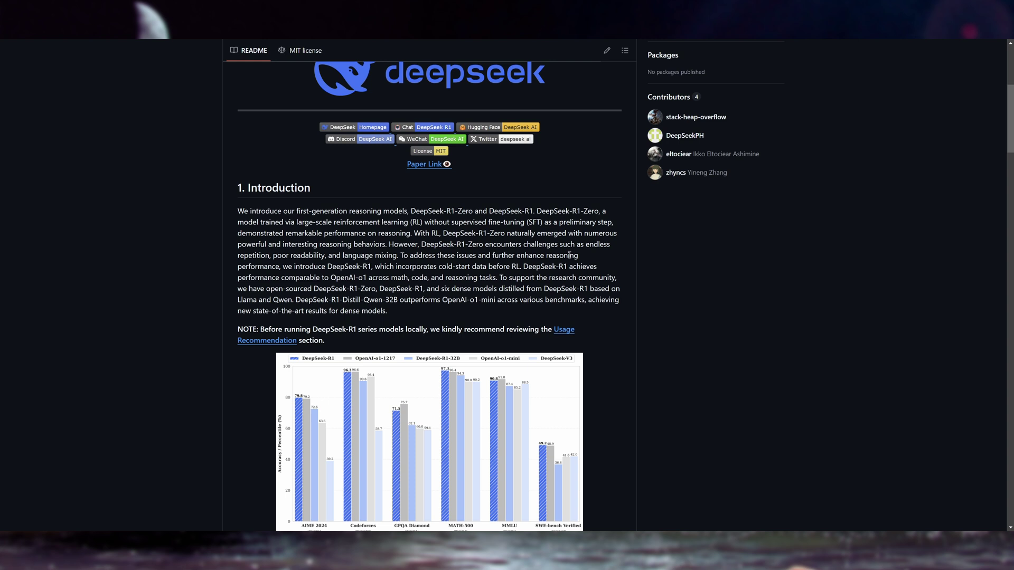
{"action": "scroll", "coordinate": [569, 255], "scroll_direction": "down", "scroll_amount": 3}
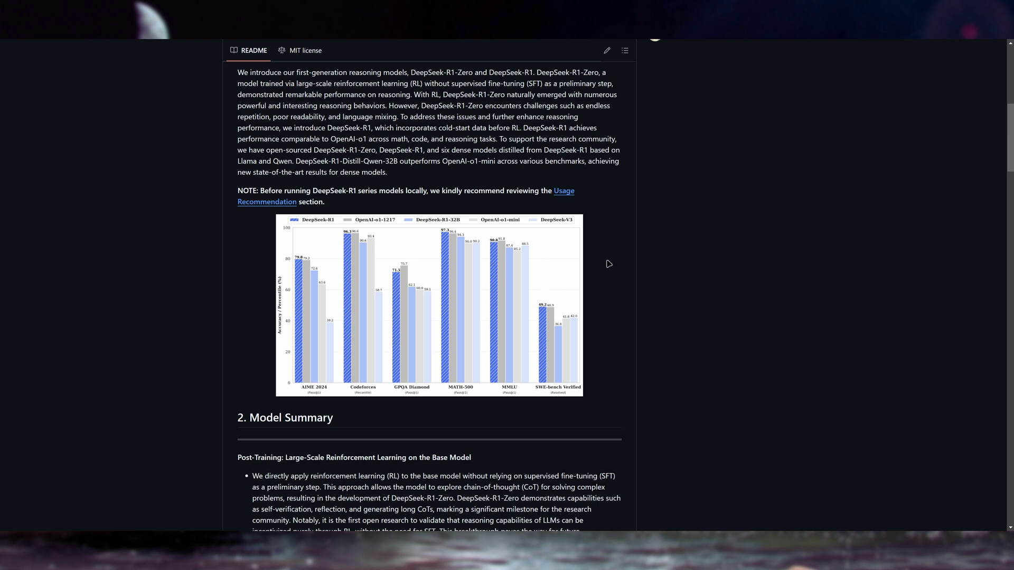
{"action": "scroll", "coordinate": [609, 264], "scroll_direction": "down", "scroll_amount": 1}
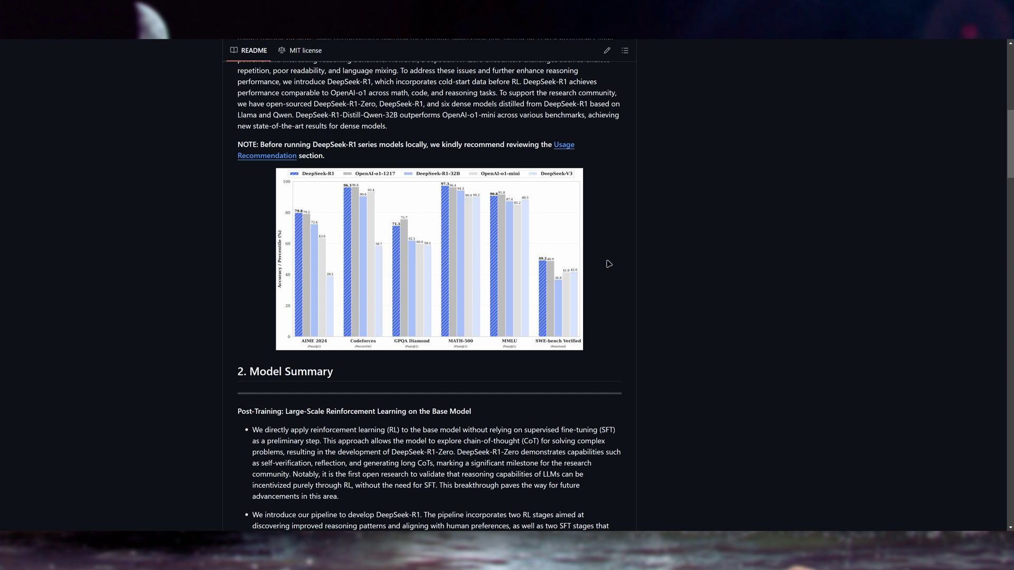
{"action": "scroll", "coordinate": [609, 264], "scroll_direction": "down", "scroll_amount": 1}
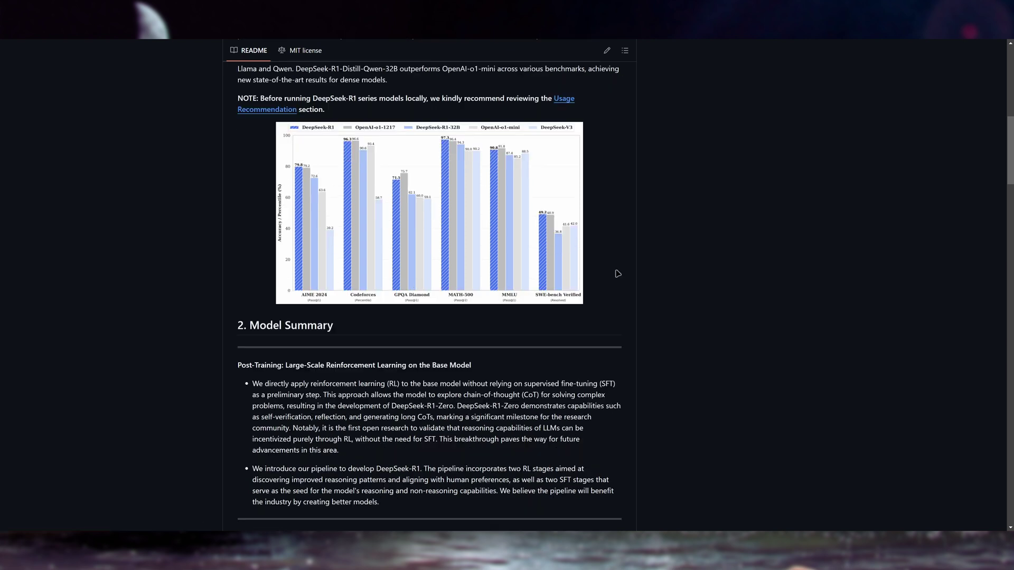
{"action": "scroll", "coordinate": [617, 273], "scroll_direction": "down", "scroll_amount": 1}
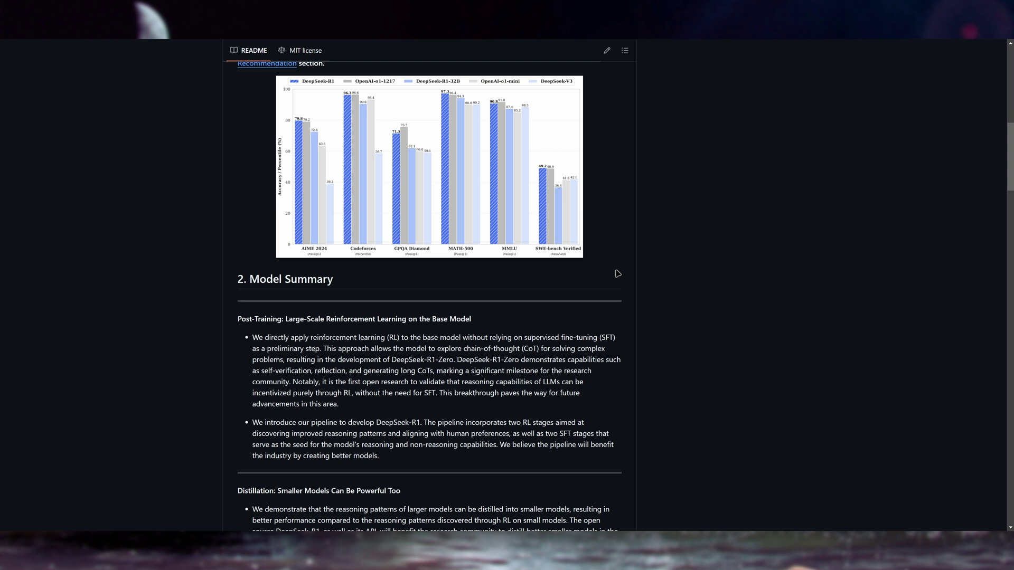
{"action": "scroll", "coordinate": [618, 274], "scroll_direction": "up", "scroll_amount": 1}
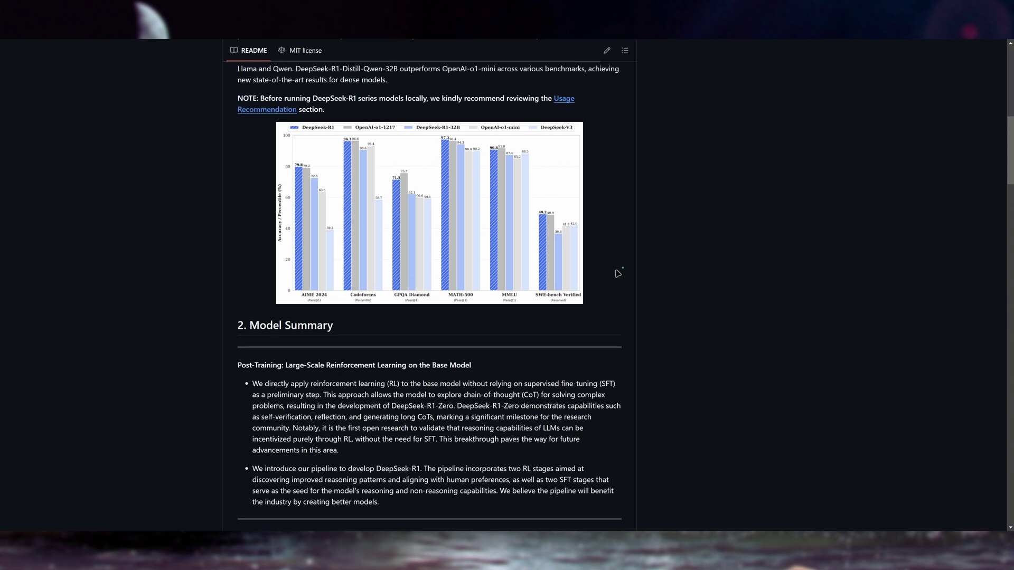
{"action": "scroll", "coordinate": [617, 274], "scroll_direction": "up", "scroll_amount": 7}
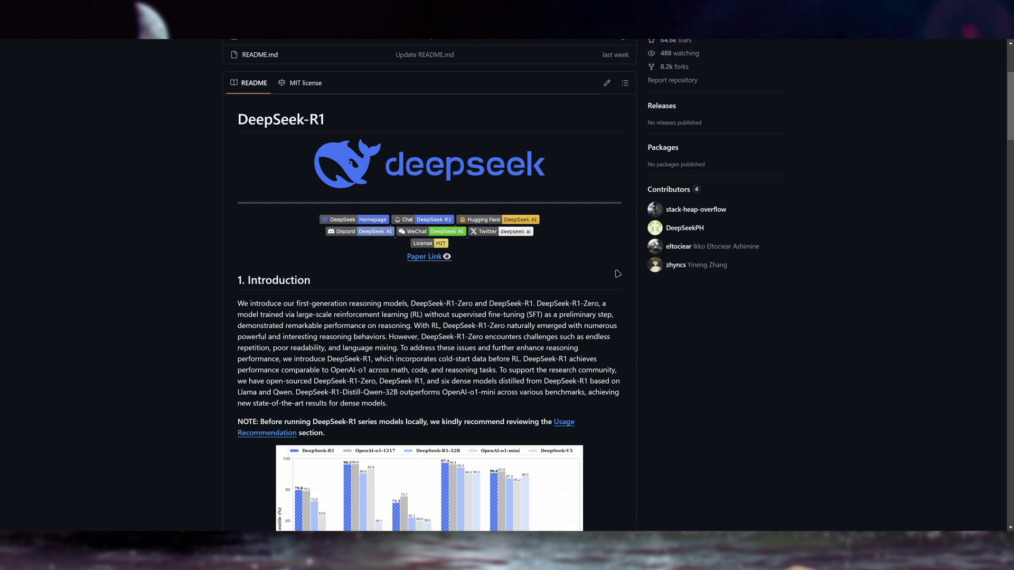
{"action": "scroll", "coordinate": [618, 274], "scroll_direction": "up", "scroll_amount": 1}
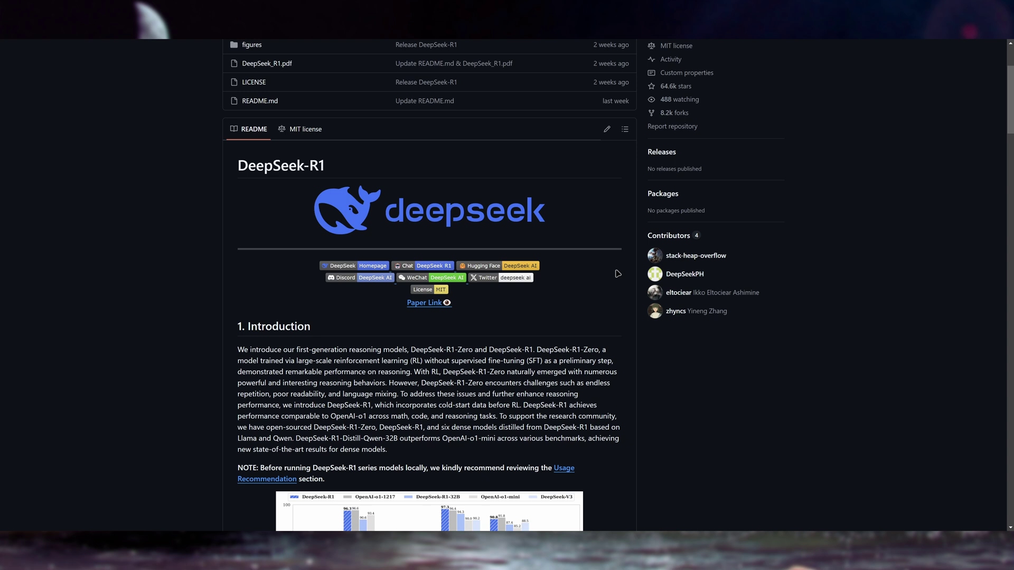
- Read the README's Model Summary, covering post-training with reinforcement learning and distillation into smaller models
{"action": "scroll", "coordinate": [617, 274], "scroll_direction": "down", "scroll_amount": 10}
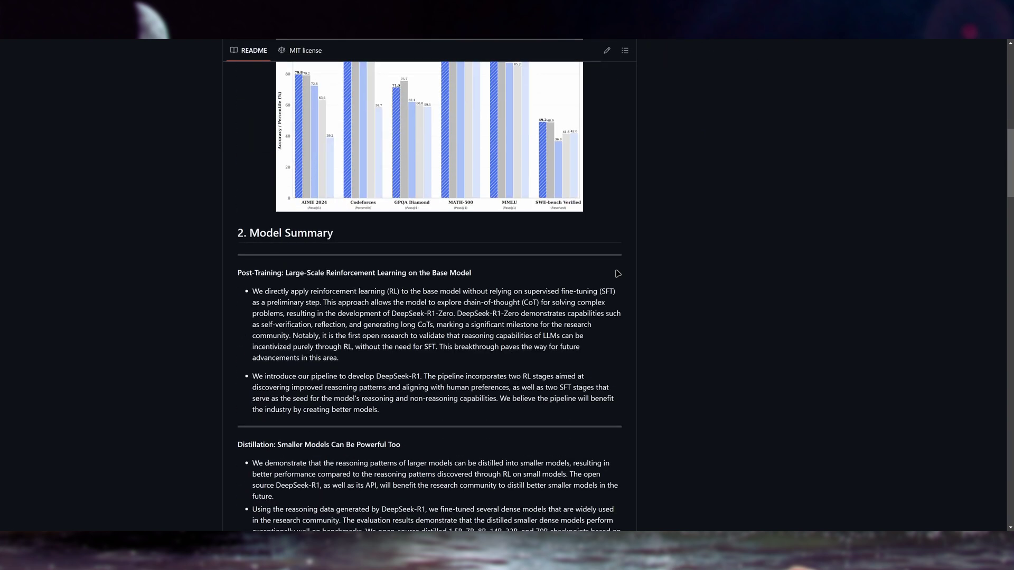
{"action": "scroll", "coordinate": [618, 273], "scroll_direction": "down", "scroll_amount": 1}
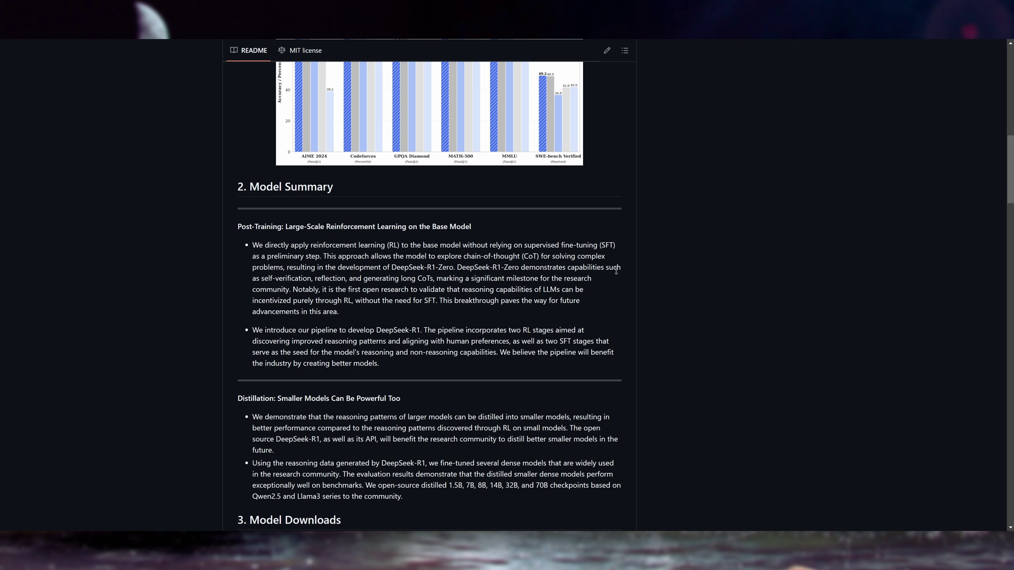
{"action": "scroll", "coordinate": [616, 269], "scroll_direction": "down", "scroll_amount": 1}
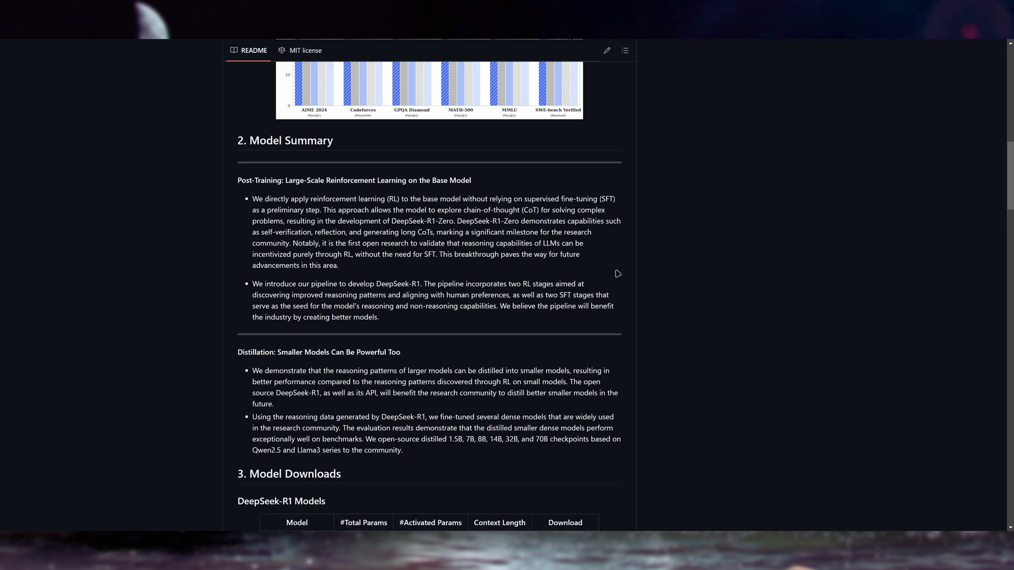
{"action": "scroll", "coordinate": [617, 274], "scroll_direction": "down", "scroll_amount": 1}
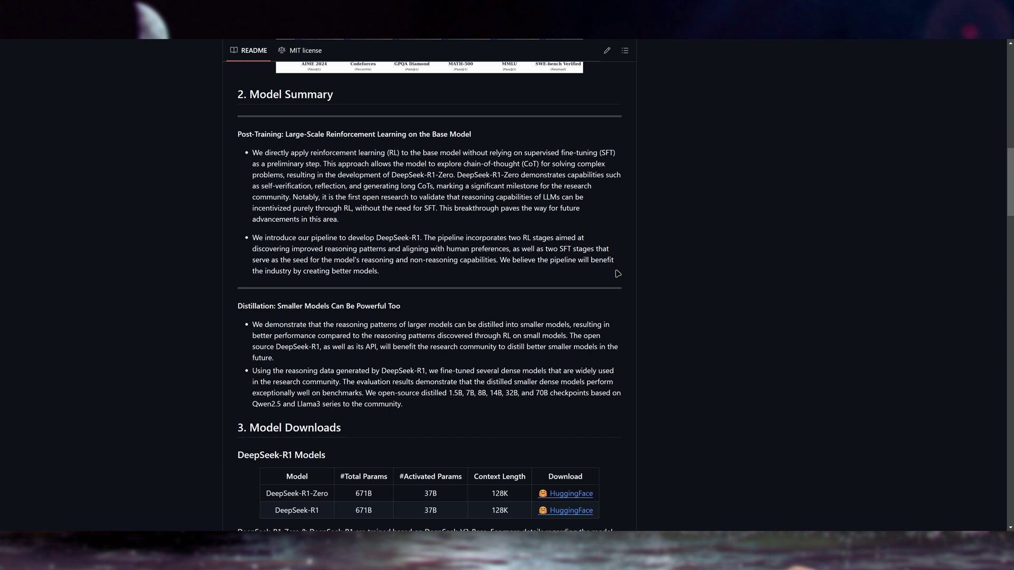
{"action": "scroll", "coordinate": [617, 273], "scroll_direction": "down", "scroll_amount": 3}
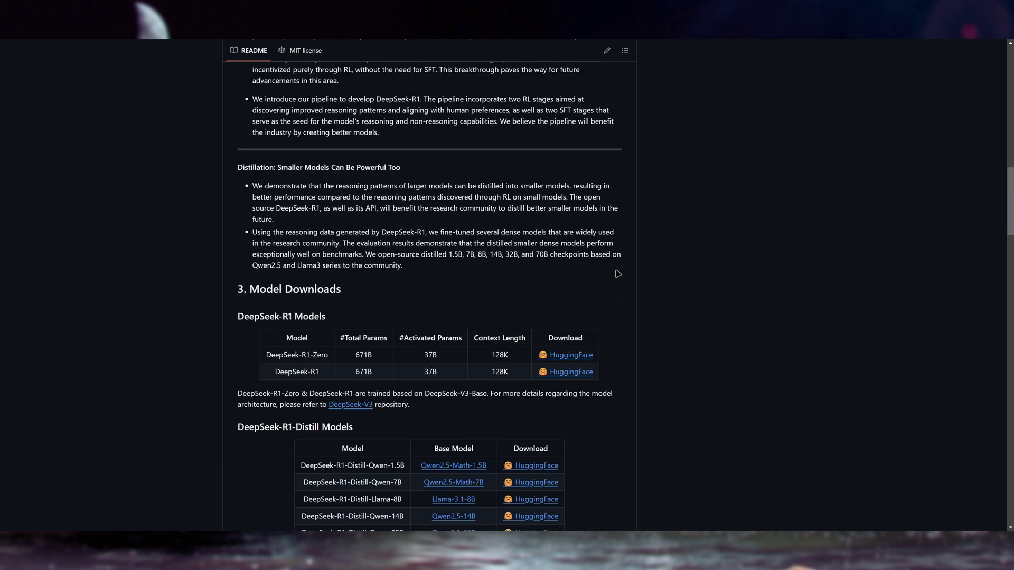
- Examine the Model Downloads tables for the DeepSeek-R1 and DeepSeek-R1-Distill models, including their parameters and base models
{"action": "scroll", "coordinate": [620, 250], "scroll_direction": "down", "scroll_amount": 2}
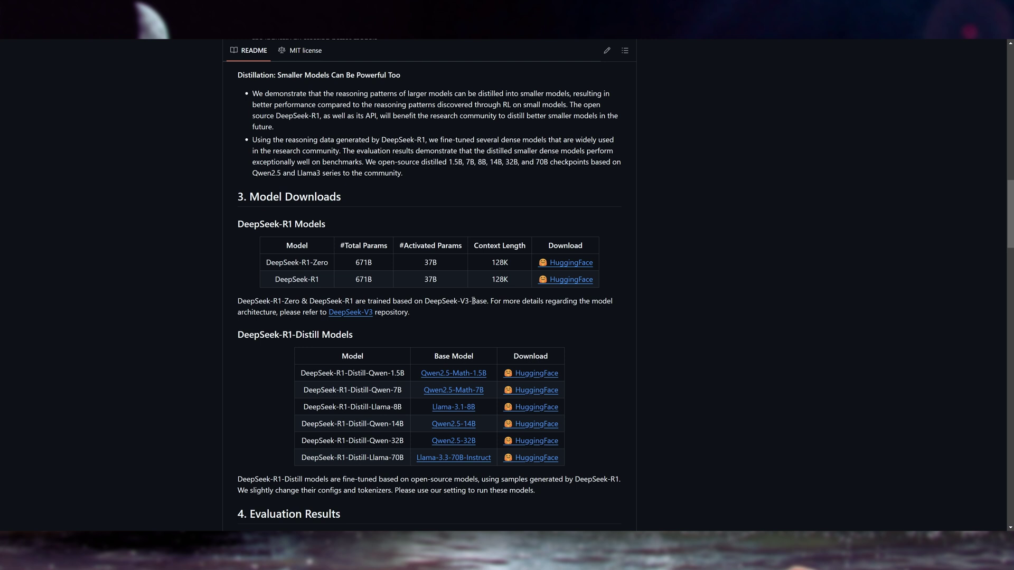
{"action": "scroll", "coordinate": [297, 309], "scroll_direction": "down", "scroll_amount": 1}
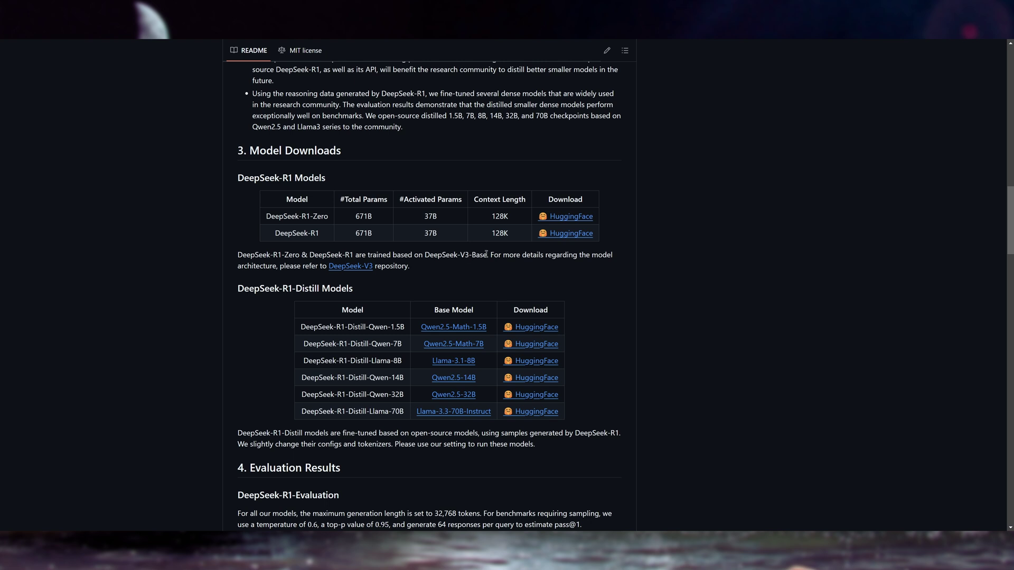
{"action": "scroll", "coordinate": [477, 255], "scroll_direction": "down", "scroll_amount": 1}
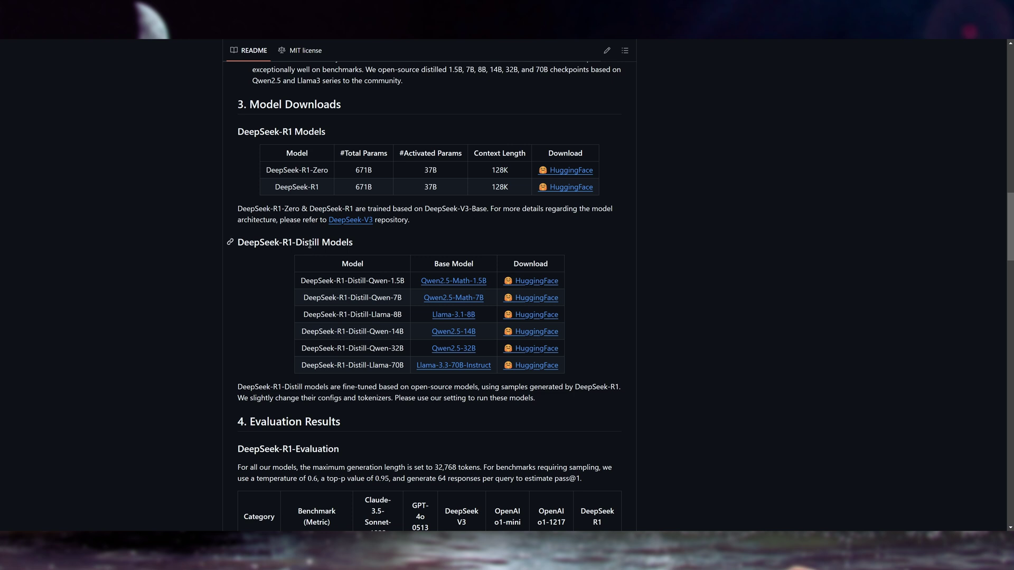
{"action": "scroll", "coordinate": [310, 244], "scroll_direction": "down", "scroll_amount": 1}
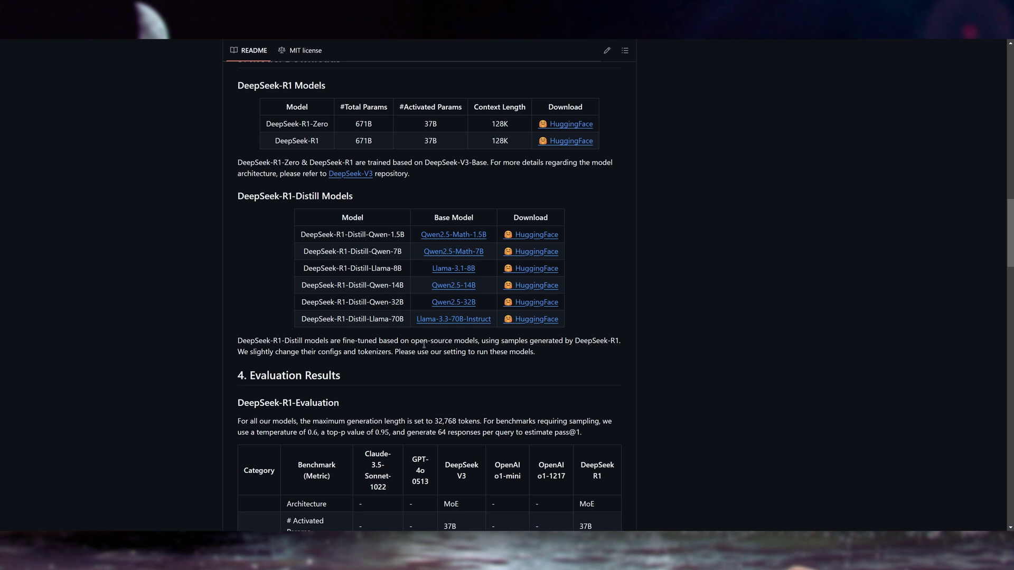
{"action": "scroll", "coordinate": [438, 349], "scroll_direction": "down", "scroll_amount": 1}
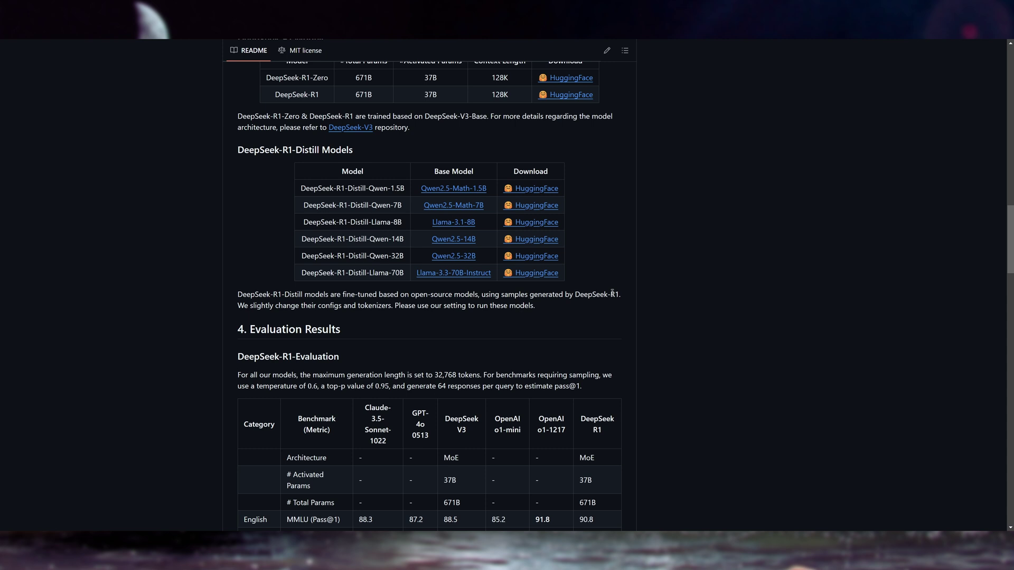
{"action": "scroll", "coordinate": [612, 294], "scroll_direction": "down", "scroll_amount": 1}
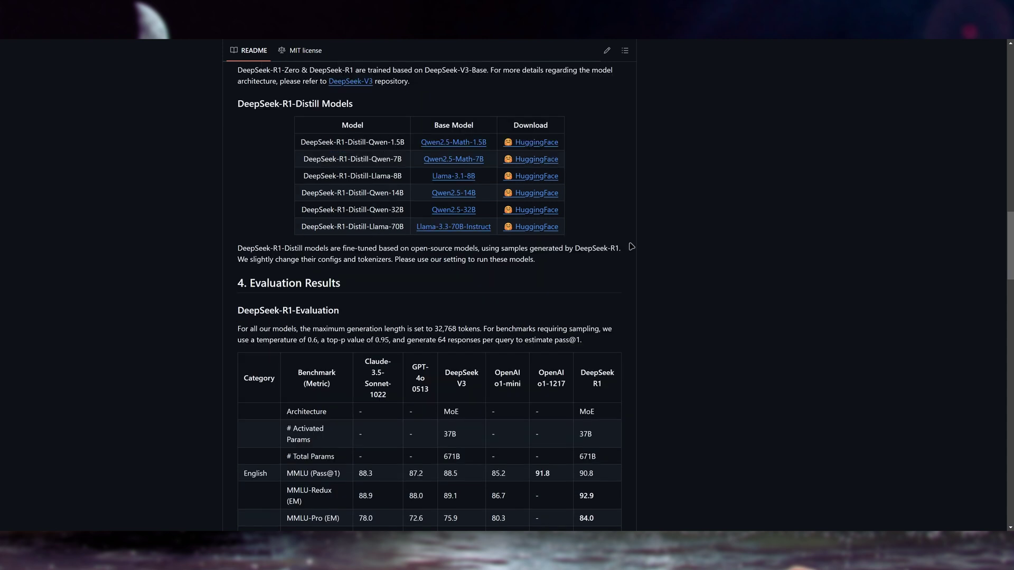
- Skim the remaining README sections and open the DeepSeek-R1 Hugging Face page from the Model Downloads table
{"action": "scroll", "coordinate": [631, 247], "scroll_direction": "down", "scroll_amount": 7}
{"action": "scroll", "coordinate": [631, 247], "scroll_direction": "down", "scroll_amount": 18}
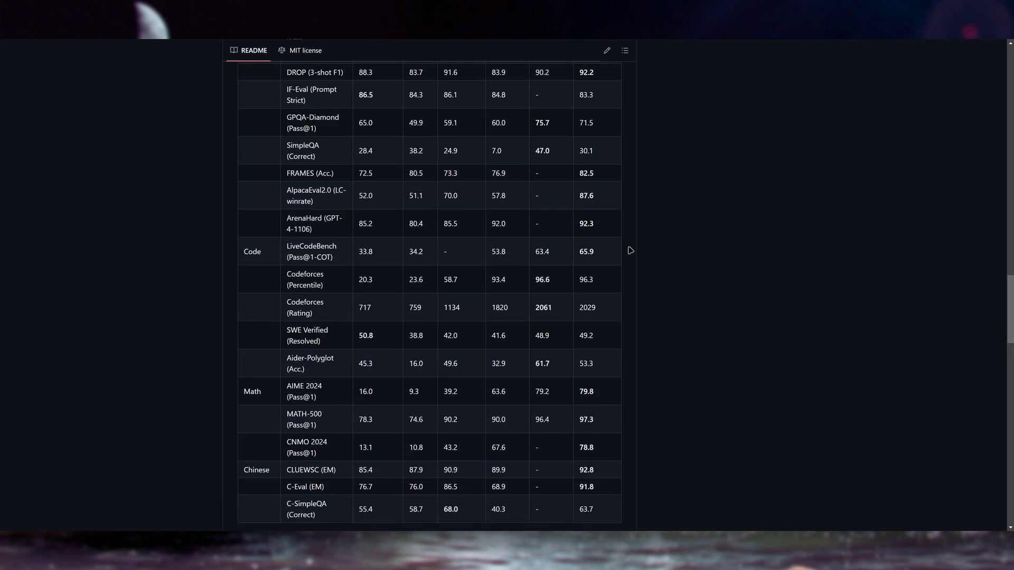
{"action": "scroll", "coordinate": [633, 258], "scroll_direction": "down", "scroll_amount": 4}
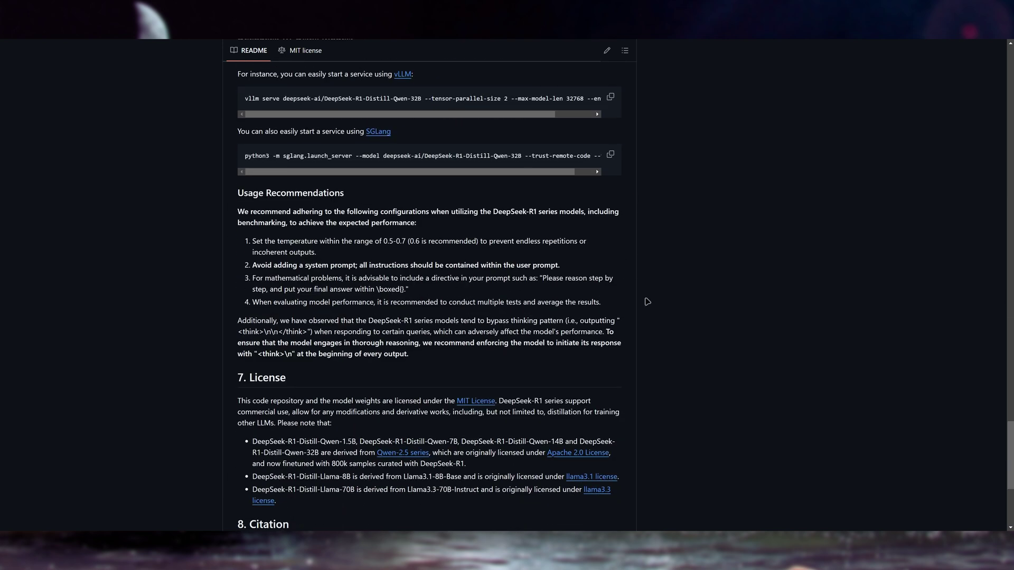
{"action": "left_click_drag", "start_coordinate": [1009, 455], "coordinate": [1003, 219]}
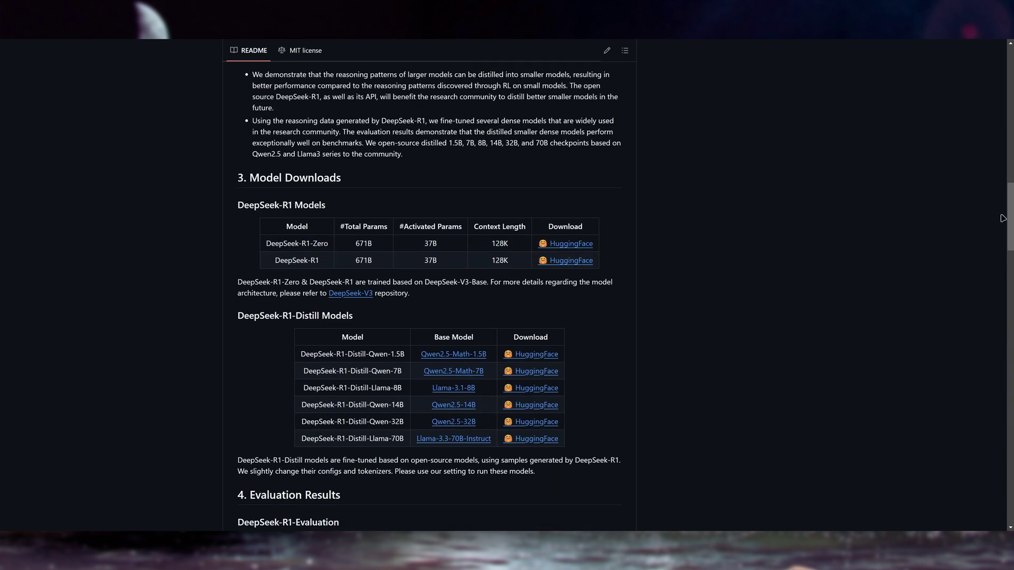
{"action": "left_click", "coordinate": [569, 262]}
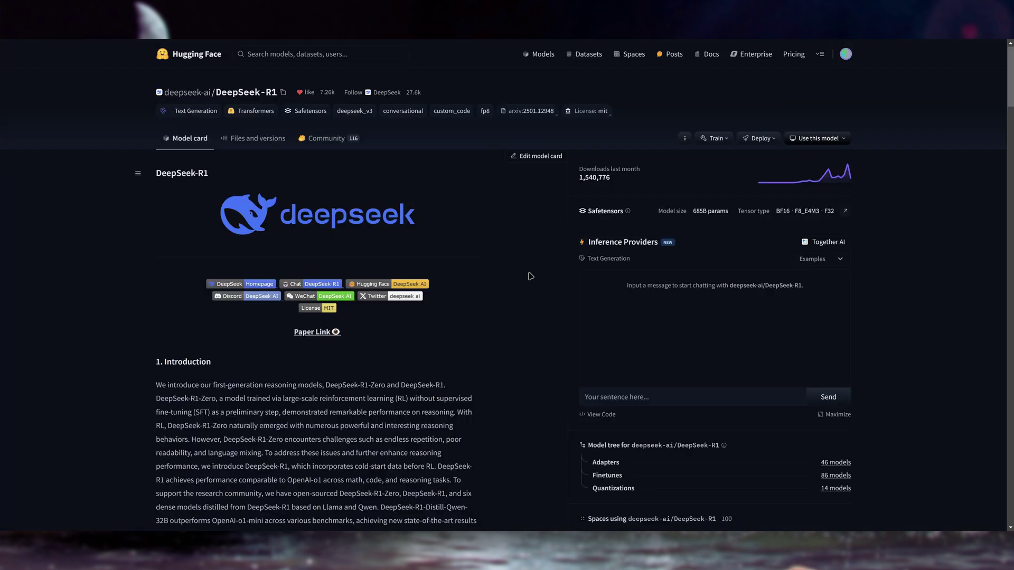
- Look through the DeepSeek-R1 model card, including its introduction, benchmark chart and model summary
{"action": "scroll", "coordinate": [531, 276], "scroll_direction": "down", "scroll_amount": 2}
{"action": "scroll", "coordinate": [528, 275], "scroll_direction": "down", "scroll_amount": 8}
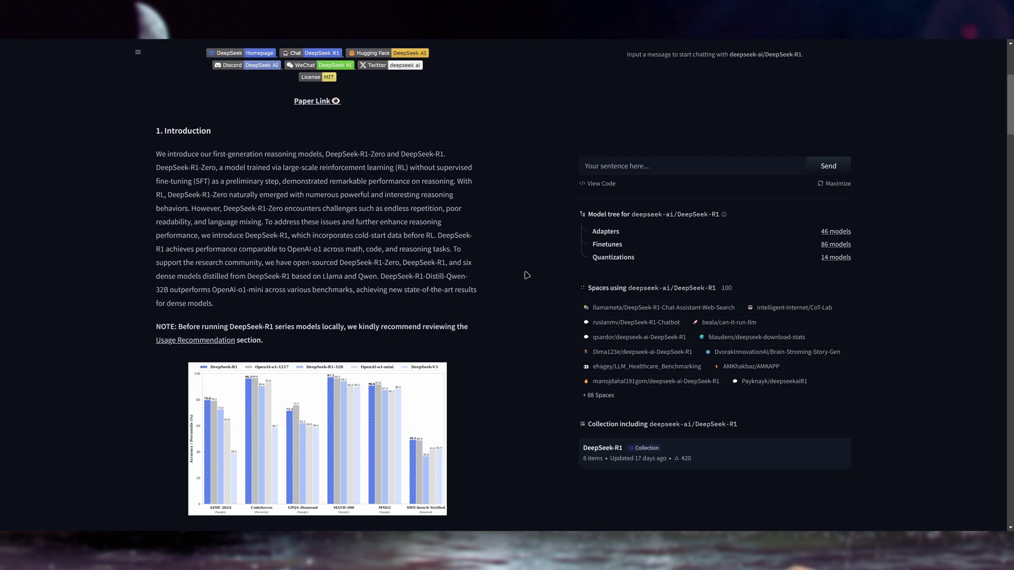
{"action": "scroll", "coordinate": [527, 275], "scroll_direction": "down", "scroll_amount": 12}
{"action": "scroll", "coordinate": [528, 274], "scroll_direction": "up", "scroll_amount": 3}
{"action": "scroll", "coordinate": [934, 239], "scroll_direction": "down", "scroll_amount": 5}
{"action": "scroll", "coordinate": [959, 276], "scroll_direction": "up", "scroll_amount": 17}
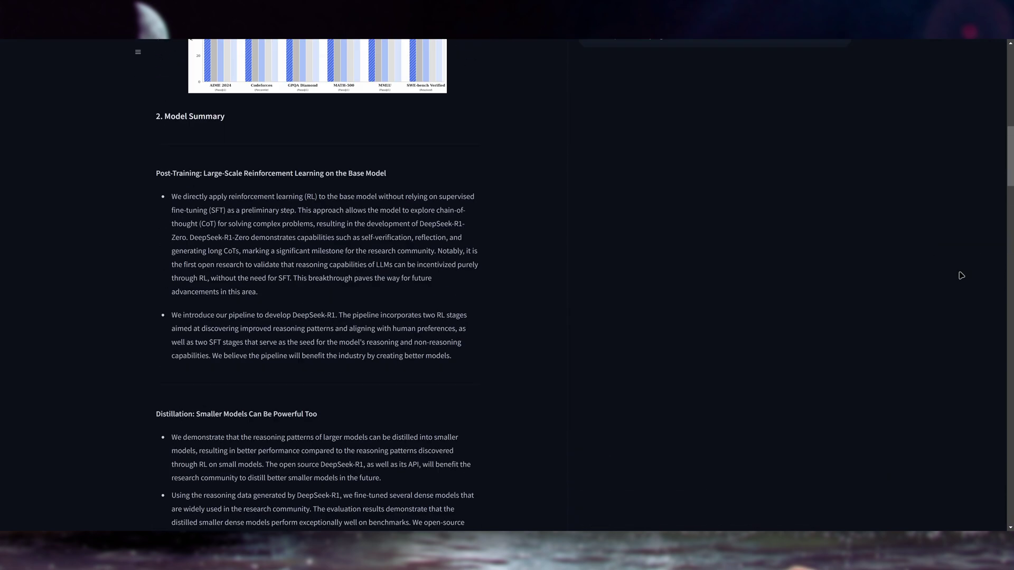
{"action": "scroll", "coordinate": [964, 275], "scroll_direction": "up", "scroll_amount": 6}
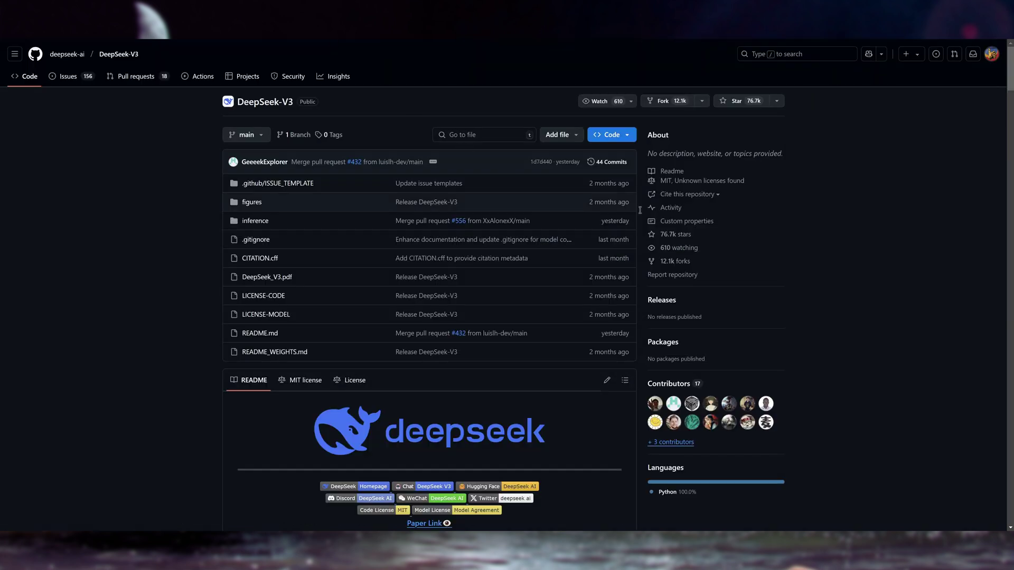
- Read the Introduction, benchmark chart and Model Summary in the DeepSeek-V3 repository's README on GitHub
{"action": "scroll", "coordinate": [388, 376], "scroll_direction": "down", "scroll_amount": 10}
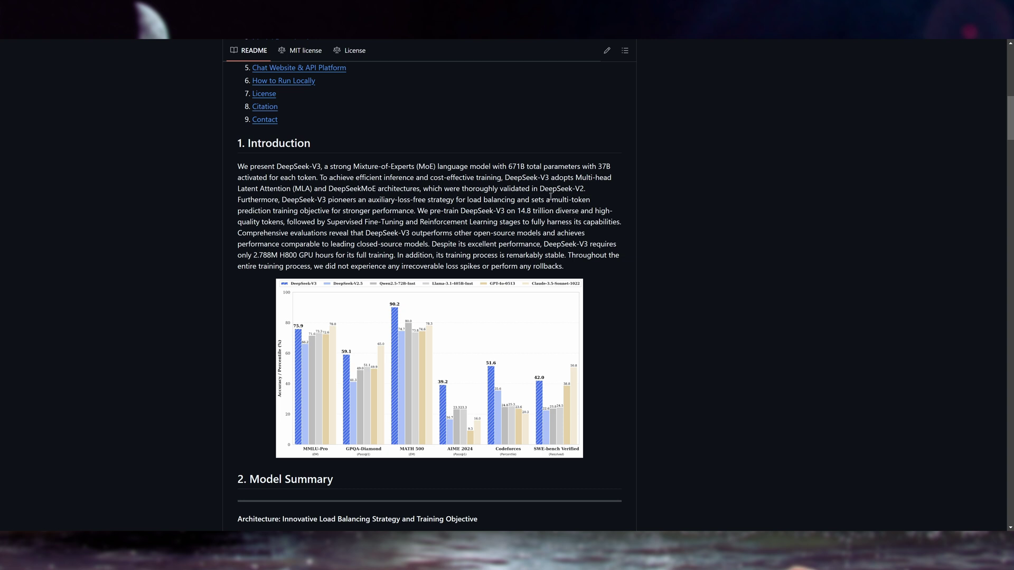
{"action": "scroll", "coordinate": [550, 196], "scroll_direction": "down", "scroll_amount": 1}
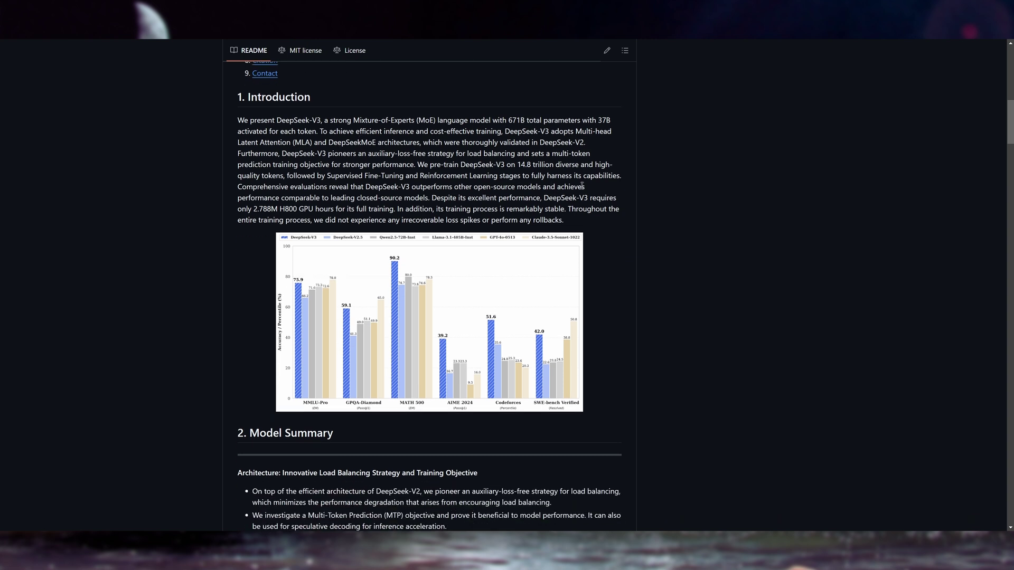
{"action": "scroll", "coordinate": [583, 185], "scroll_direction": "down", "scroll_amount": 5}
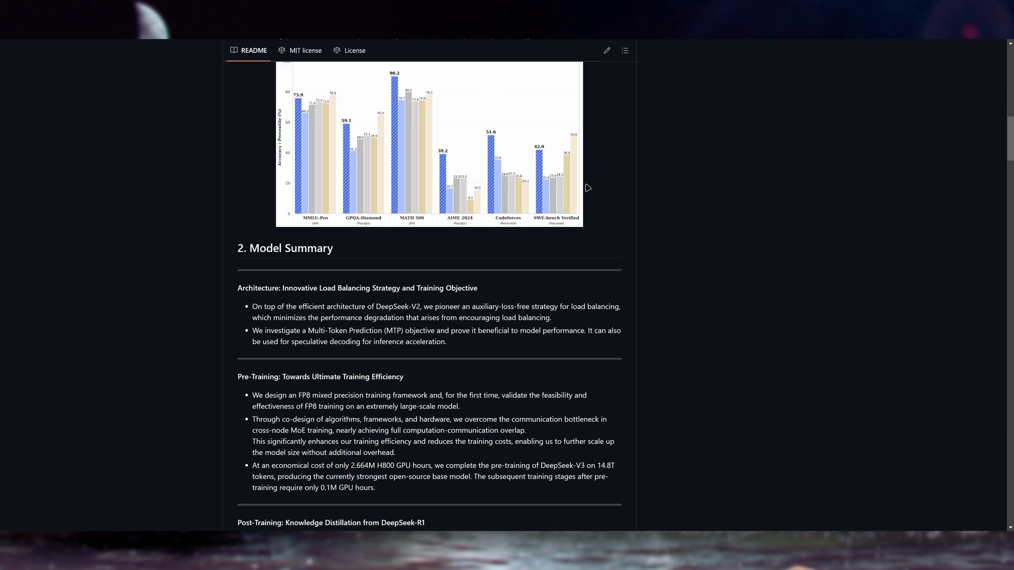
{"action": "scroll", "coordinate": [587, 188], "scroll_direction": "down", "scroll_amount": 1}
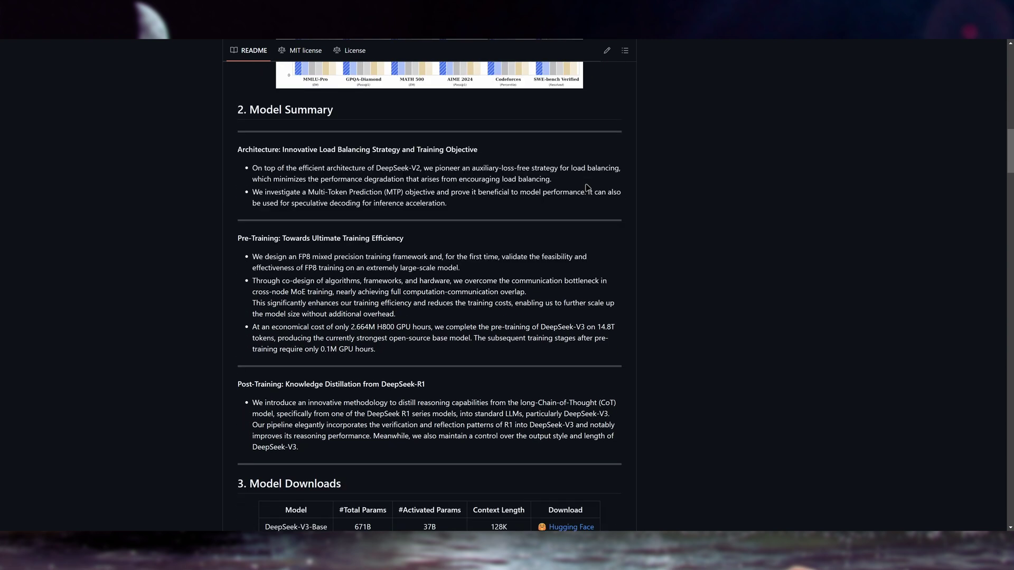
- Read the rest of the DeepSeek-V3 README's Model Summary and its Model Downloads table with the notes below
{"action": "scroll", "coordinate": [587, 188], "scroll_direction": "down", "scroll_amount": 4}
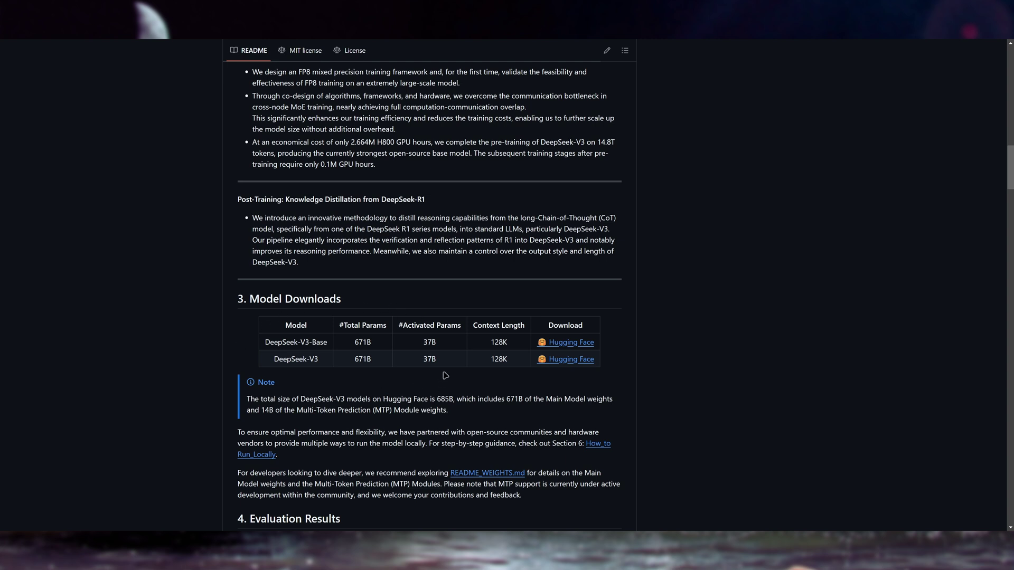
{"action": "scroll", "coordinate": [445, 375], "scroll_direction": "down", "scroll_amount": 1}
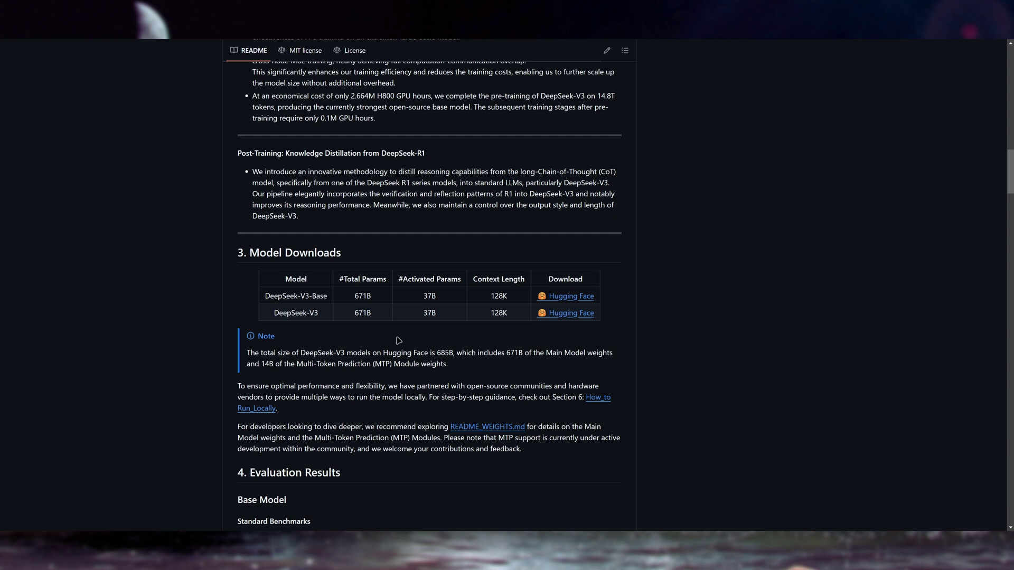
{"action": "scroll", "coordinate": [398, 340], "scroll_direction": "down", "scroll_amount": 2}
{"action": "scroll", "coordinate": [198, 51], "scroll_direction": "up", "scroll_amount": 3}
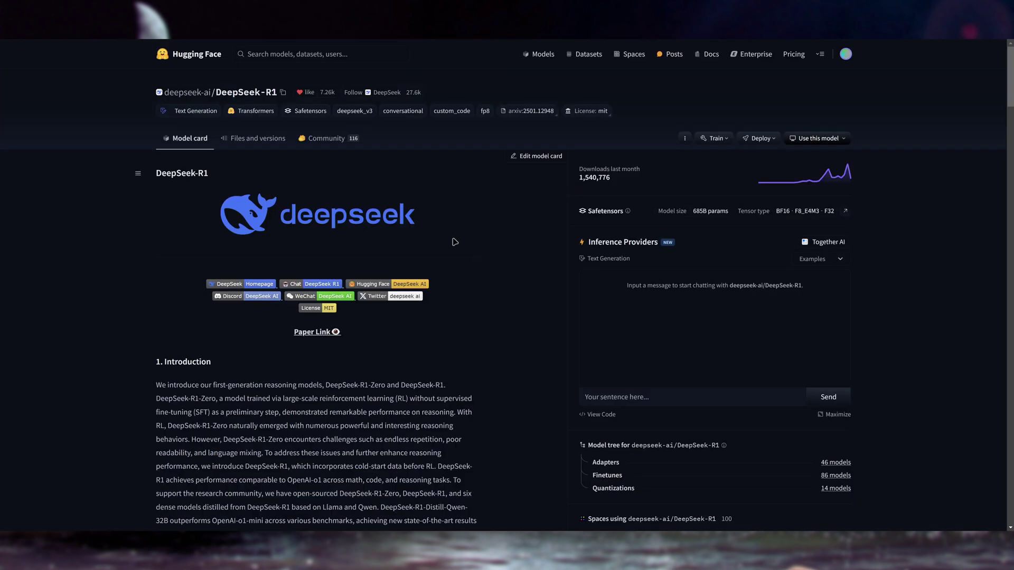
- Open the DeepSeek-R1 repository's files on Hugging Face and look through the safetensors files and their sizes
{"action": "left_click", "coordinate": [244, 140]}
{"action": "scroll", "coordinate": [402, 291], "scroll_direction": "down", "scroll_amount": 4}
{"action": "scroll", "coordinate": [402, 294], "scroll_direction": "down", "scroll_amount": 9}
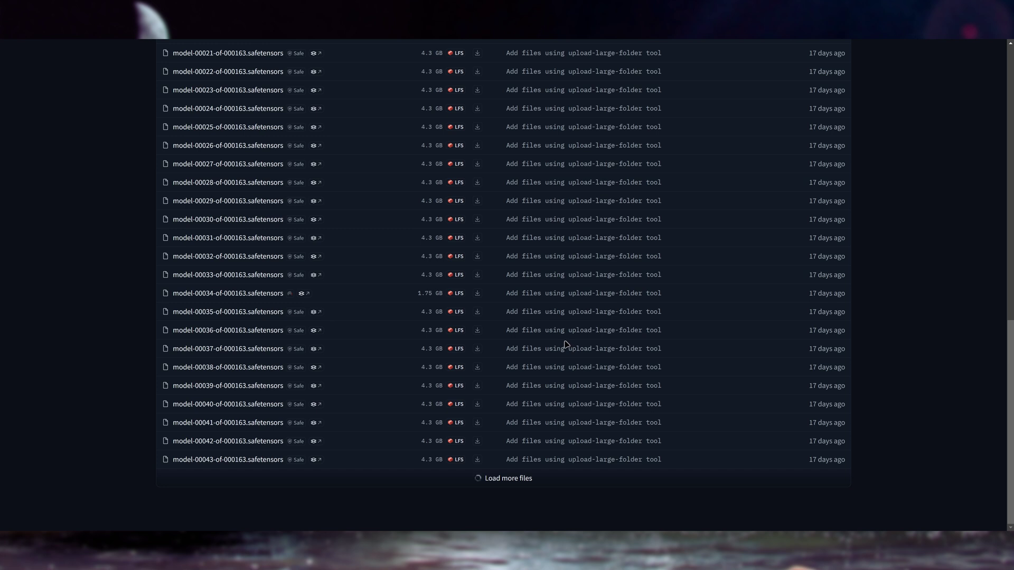
{"action": "scroll", "coordinate": [711, 272], "scroll_direction": "up", "scroll_amount": 10}
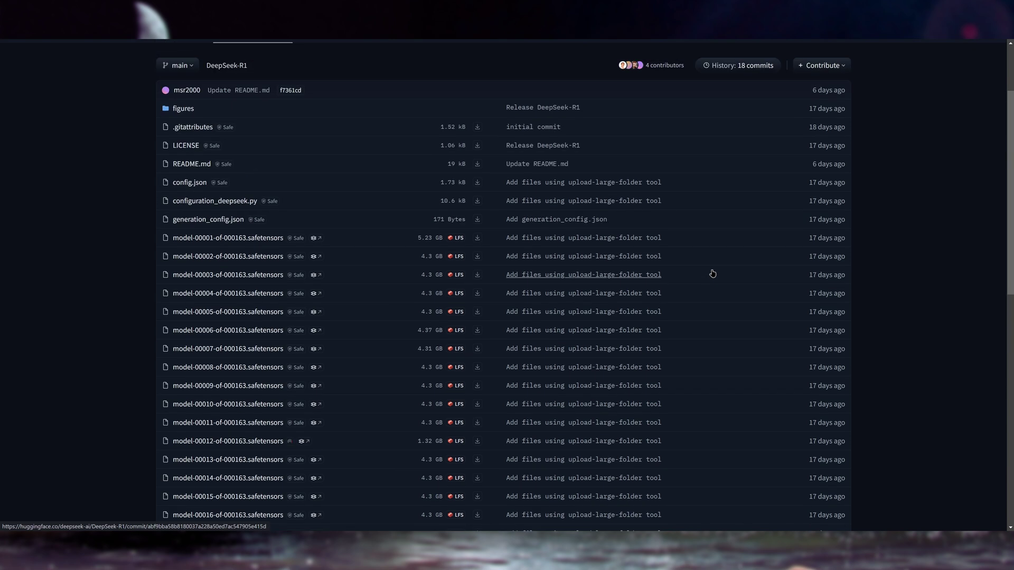
{"action": "scroll", "coordinate": [713, 273], "scroll_direction": "down", "scroll_amount": 5}
{"action": "scroll", "coordinate": [713, 274], "scroll_direction": "up", "scroll_amount": 7}
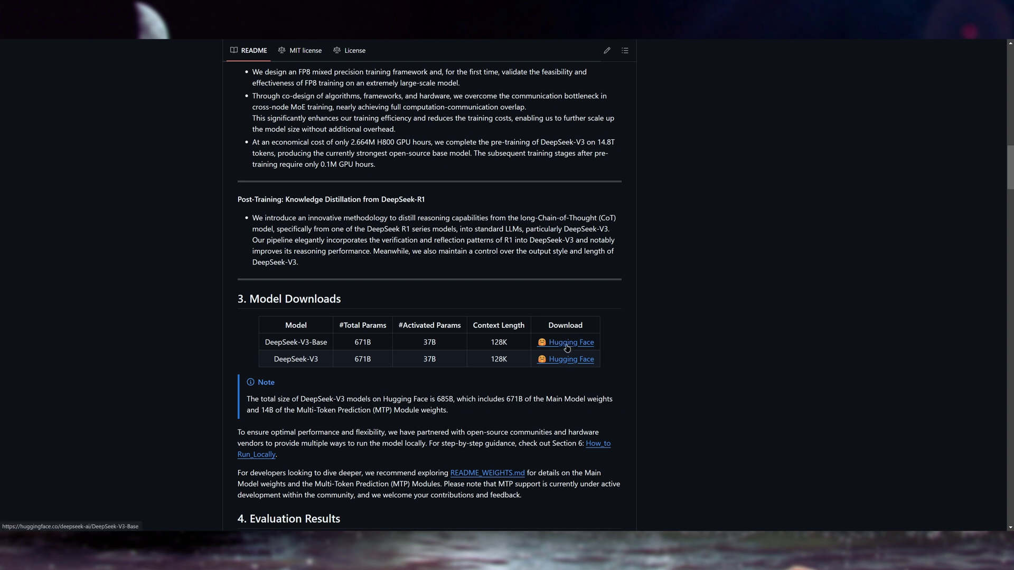
- Open DeepSeek-V3-Base on Hugging Face from the README's download table and look through its file list, loading more files
{"action": "left_click", "coordinate": [567, 344]}
{"action": "left_click", "coordinate": [258, 138]}
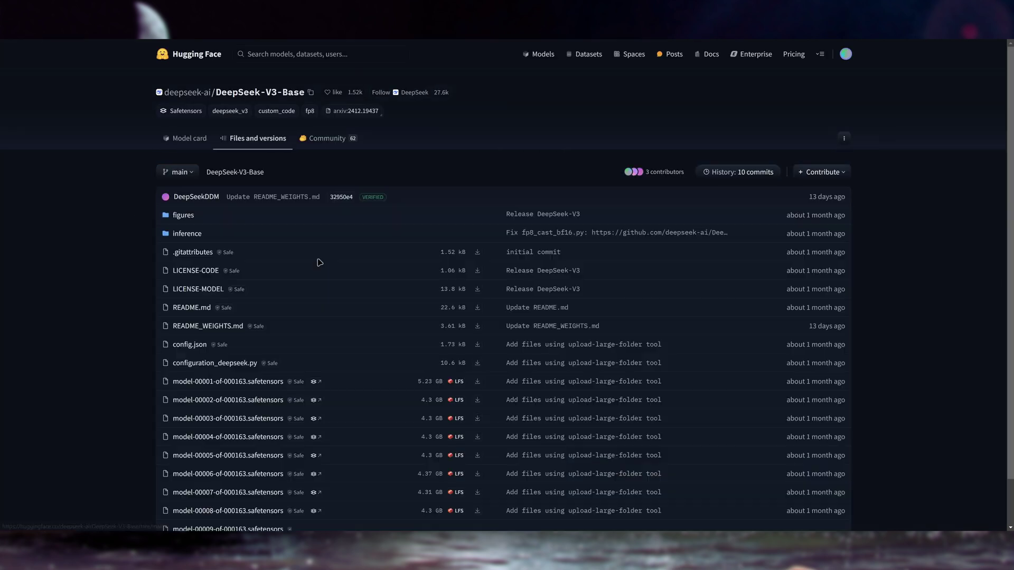
{"action": "scroll", "coordinate": [389, 294], "scroll_direction": "down", "scroll_amount": 12}
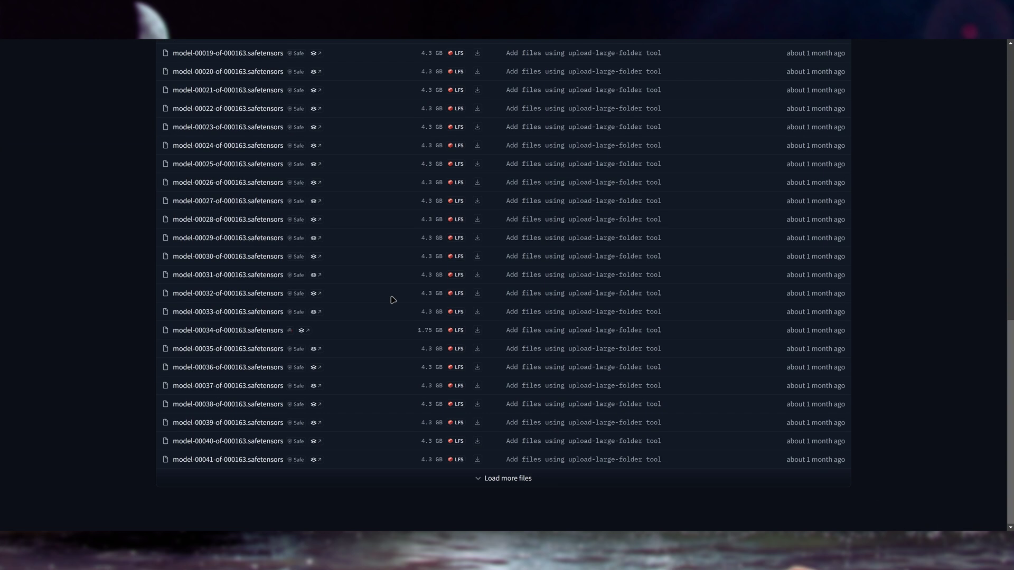
{"action": "left_click", "coordinate": [508, 478]}
{"action": "scroll", "coordinate": [477, 294], "scroll_direction": "up", "scroll_amount": 10}
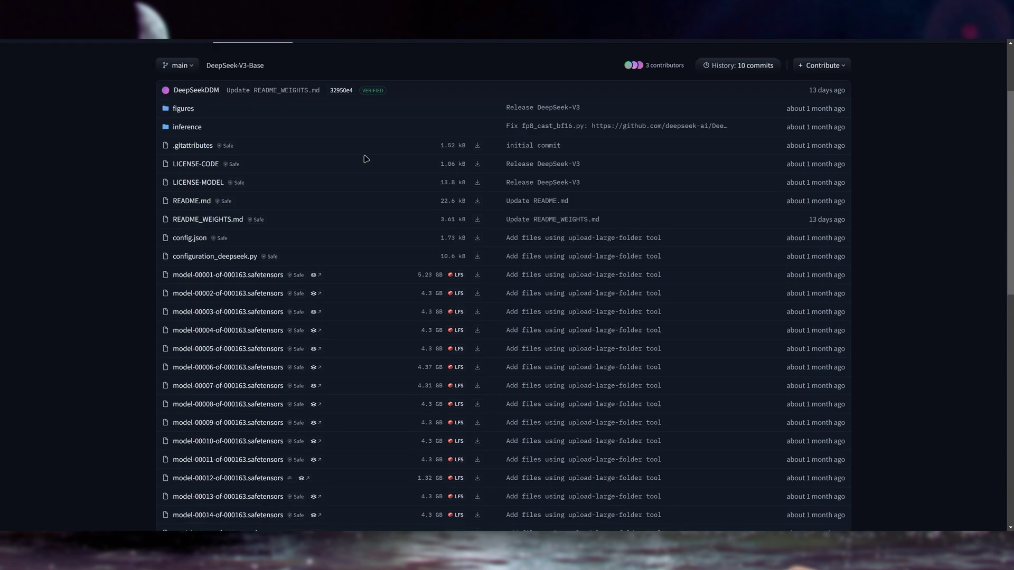
{"action": "scroll", "coordinate": [366, 158], "scroll_direction": "up", "scroll_amount": 2}
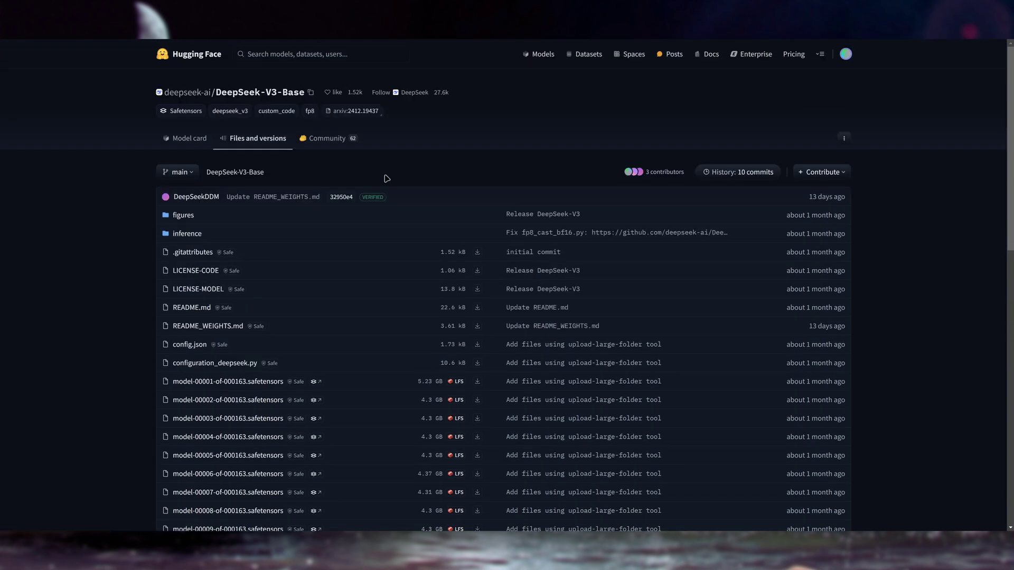
- Open DeepSeek's organization page on Hugging Face and view its DeepSeek-R1 collection
{"action": "left_click", "coordinate": [190, 94]}
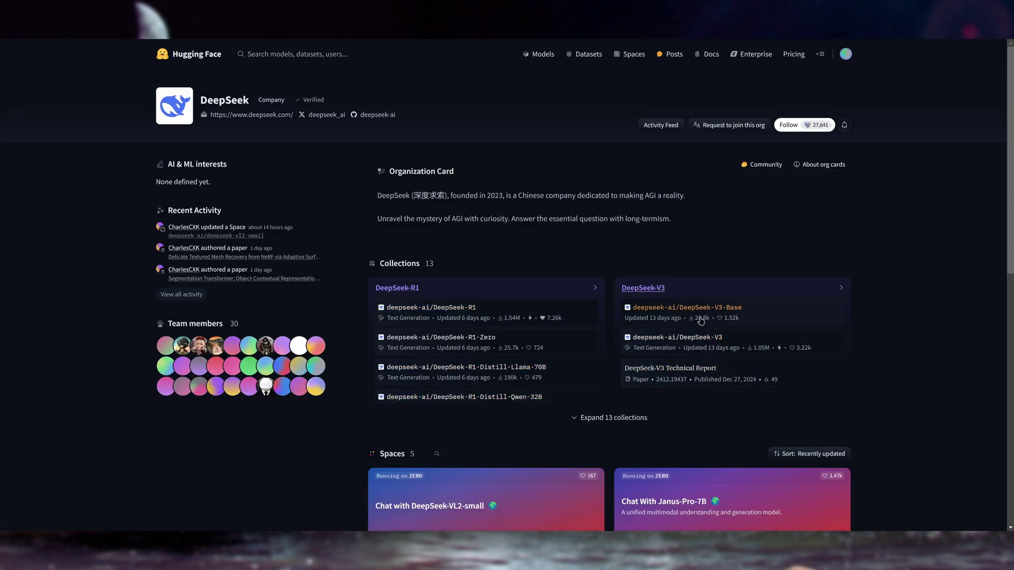
{"action": "left_click", "coordinate": [415, 289]}
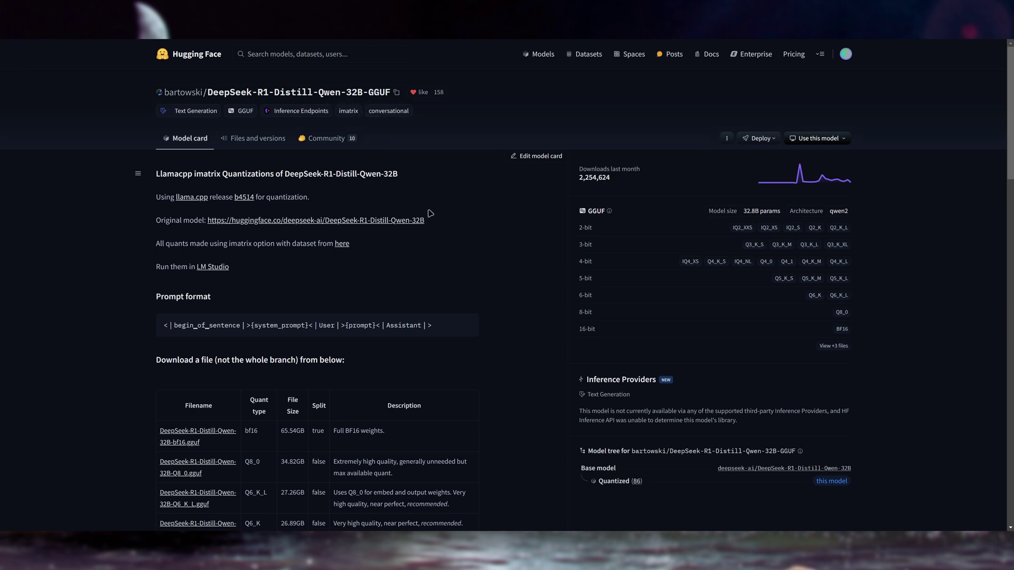
- Examine the quantization types, file sizes and quality descriptions in the DeepSeek-R1-Distill-Qwen-32B-GGUF model card on Hugging Face
{"action": "scroll", "coordinate": [430, 214], "scroll_direction": "down", "scroll_amount": 4}
{"action": "scroll", "coordinate": [357, 218], "scroll_direction": "down", "scroll_amount": 8}
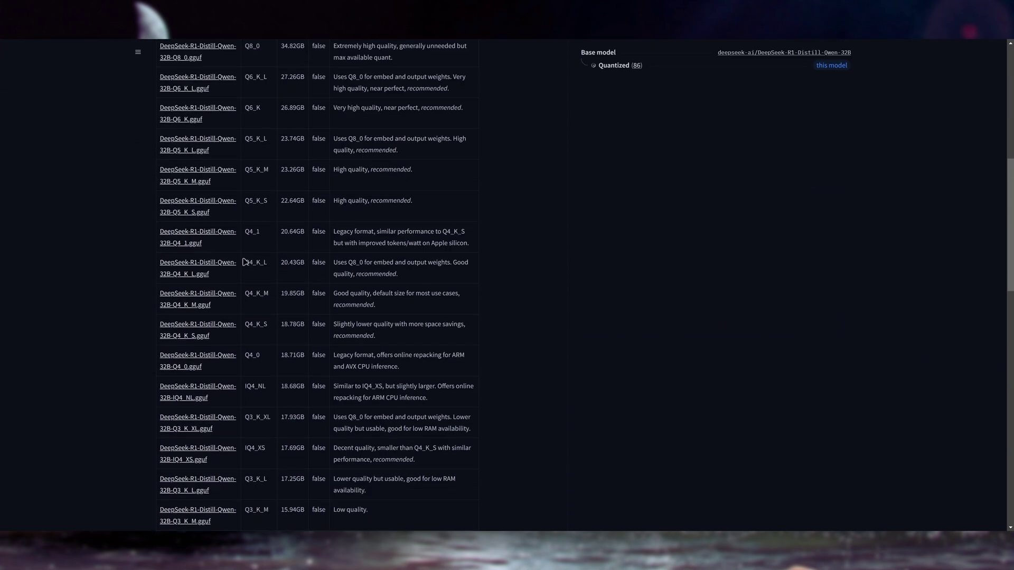
{"action": "scroll", "coordinate": [252, 268], "scroll_direction": "down", "scroll_amount": 2}
{"action": "scroll", "coordinate": [275, 271], "scroll_direction": "up", "scroll_amount": 2}
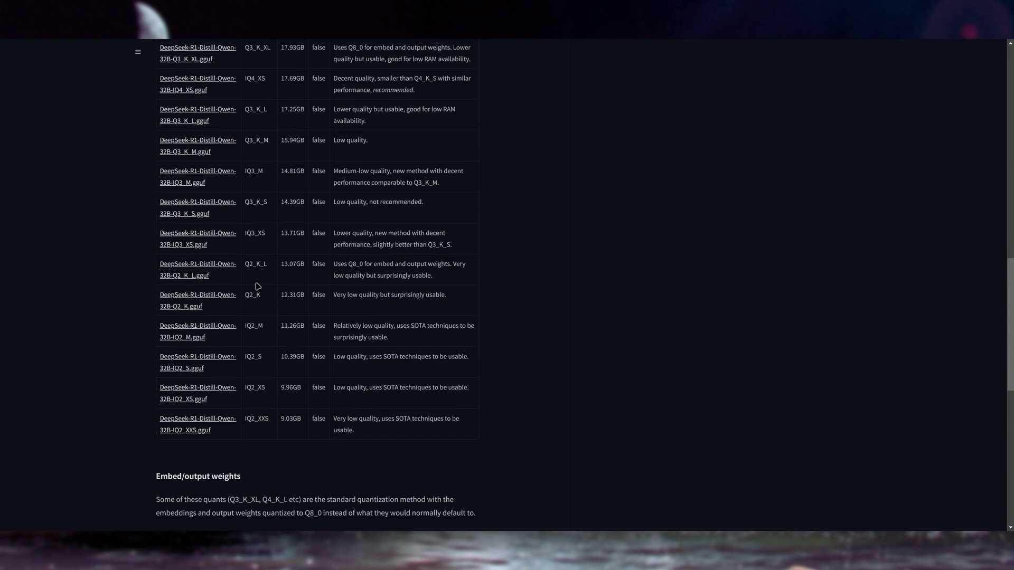
{"action": "scroll", "coordinate": [334, 341], "scroll_direction": "up", "scroll_amount": 2}
{"action": "scroll", "coordinate": [276, 238], "scroll_direction": "down", "scroll_amount": 5}
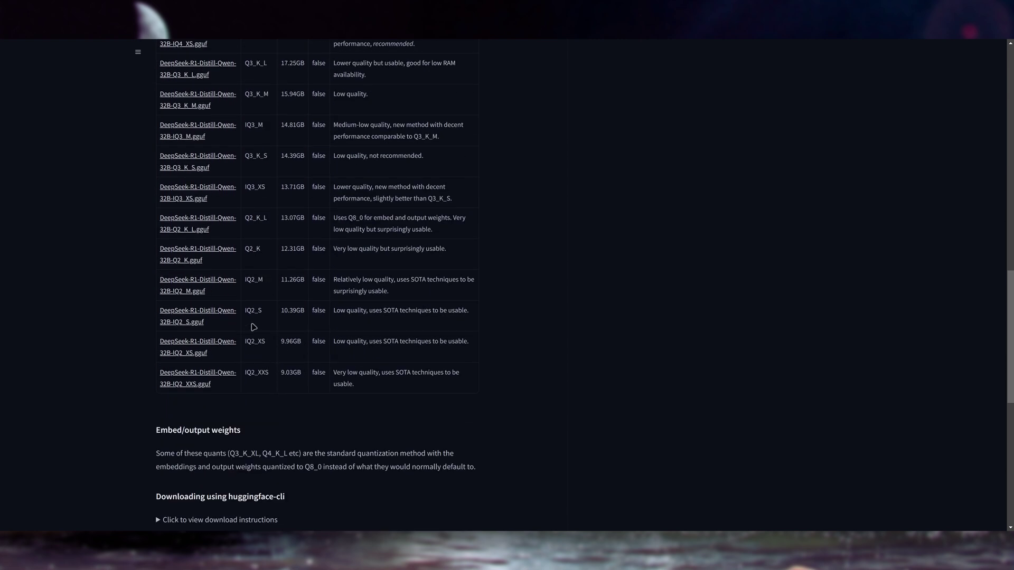
{"action": "key", "text": "Home"}
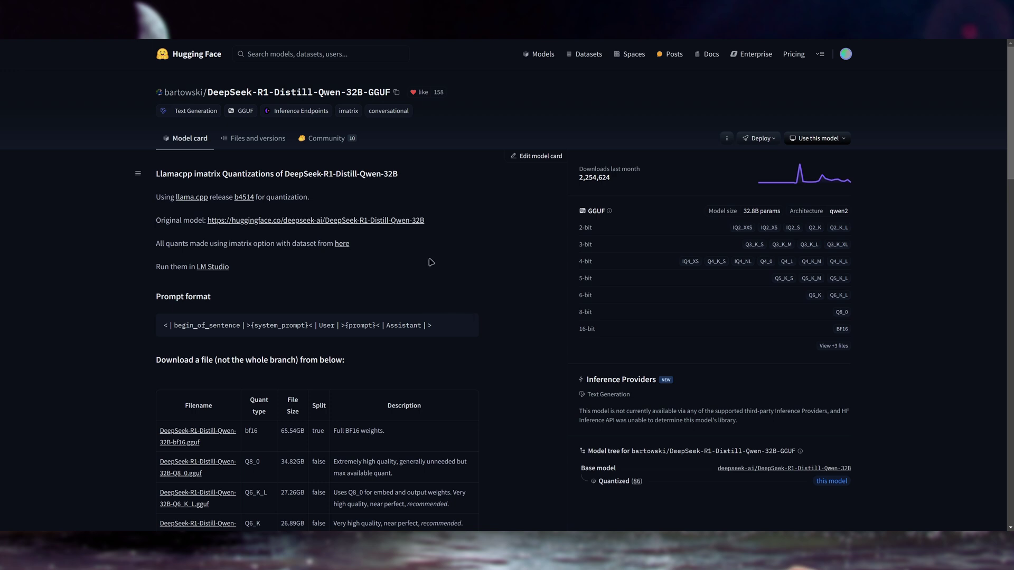
{"action": "scroll", "coordinate": [493, 222], "scroll_direction": "down", "scroll_amount": 1}
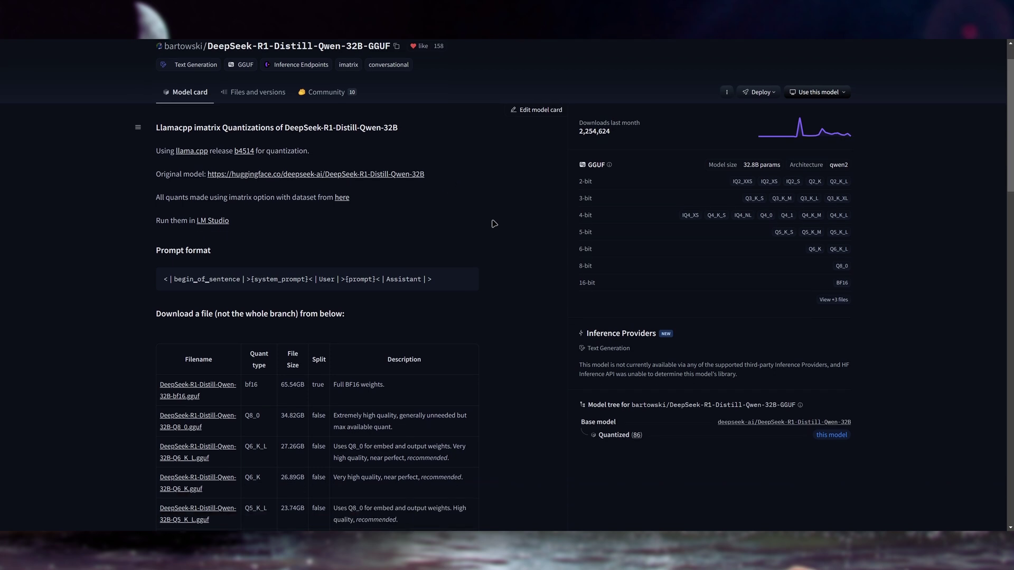
{"action": "scroll", "coordinate": [494, 223], "scroll_direction": "up", "scroll_amount": 1}
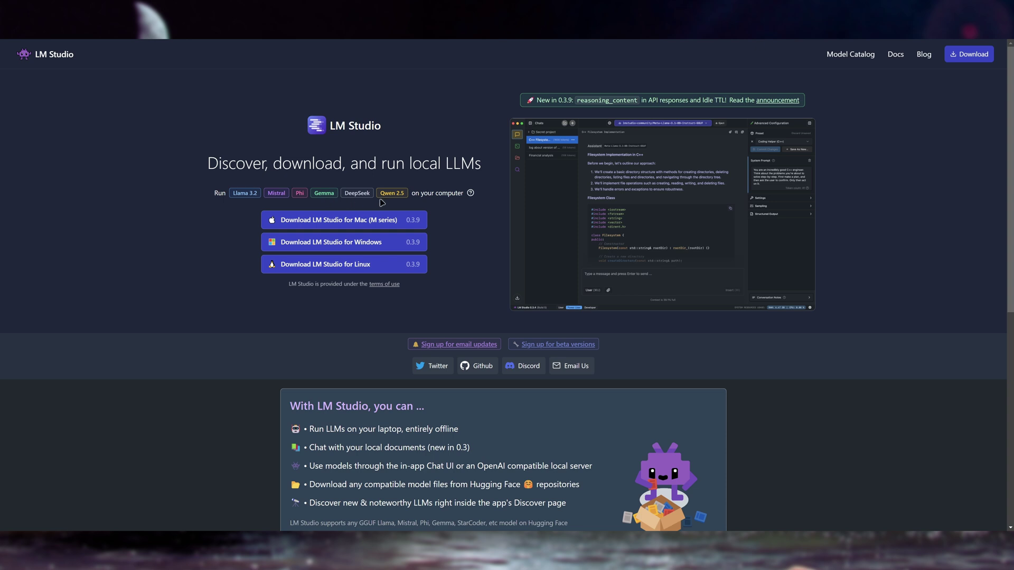
- Look through the LM Studio website's feature list, minimum requirements and Frequently Asked Questions
{"action": "scroll", "coordinate": [819, 246], "scroll_direction": "down", "scroll_amount": 6}
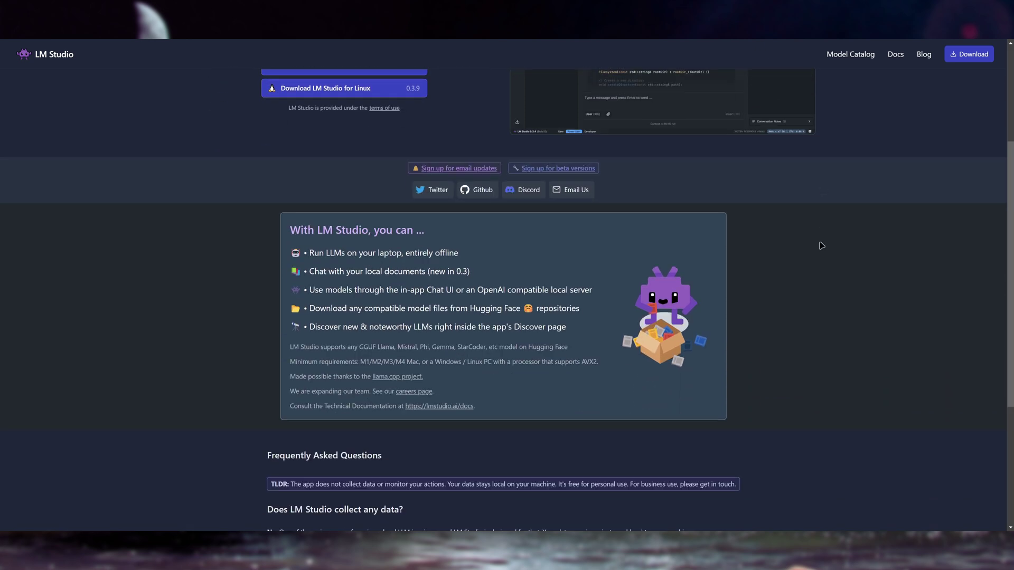
{"action": "scroll", "coordinate": [819, 247], "scroll_direction": "down", "scroll_amount": 2}
{"action": "scroll", "coordinate": [817, 240], "scroll_direction": "up", "scroll_amount": 3}
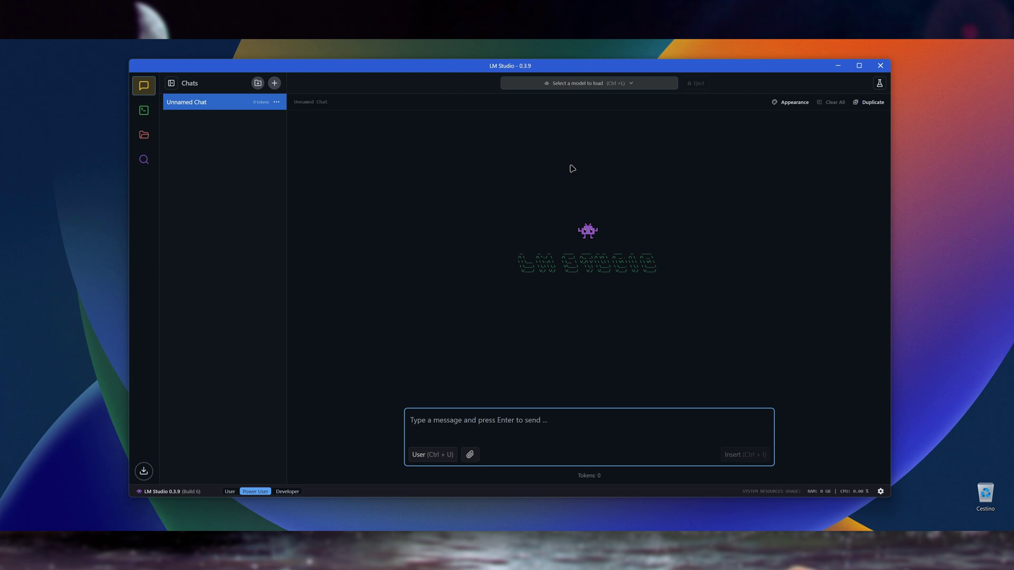
- Switch to the LM Studio application, open its model search and browse the staff-picked models
{"action": "left_click", "coordinate": [617, 163]}
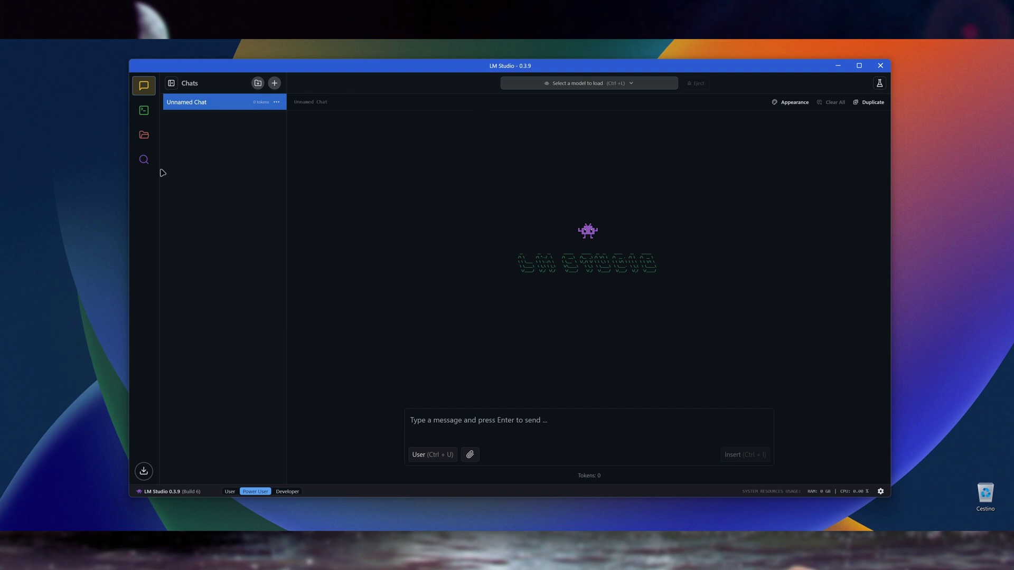
{"action": "left_click", "coordinate": [145, 161]}
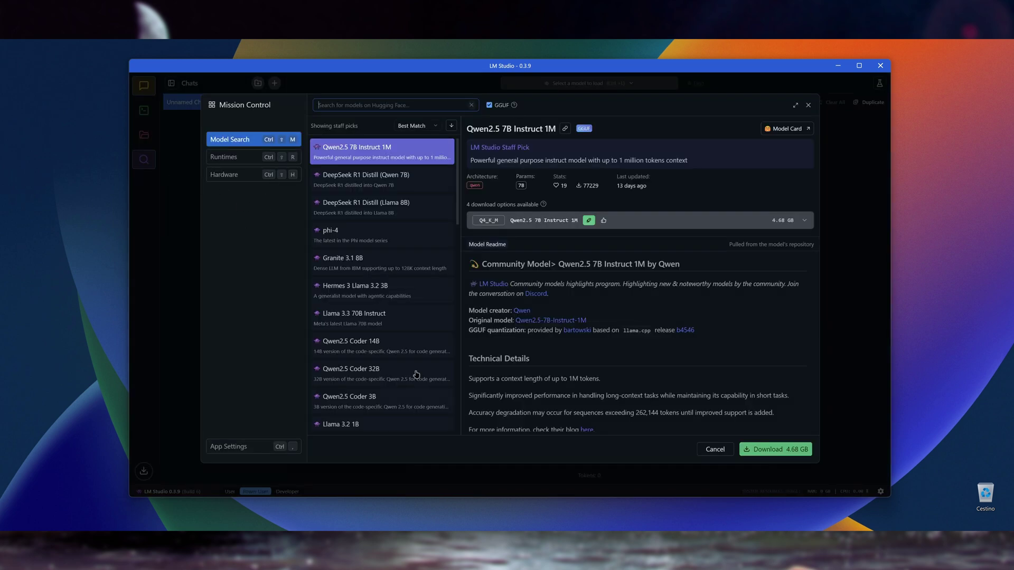
{"action": "scroll", "coordinate": [442, 204], "scroll_direction": "down", "scroll_amount": 10}
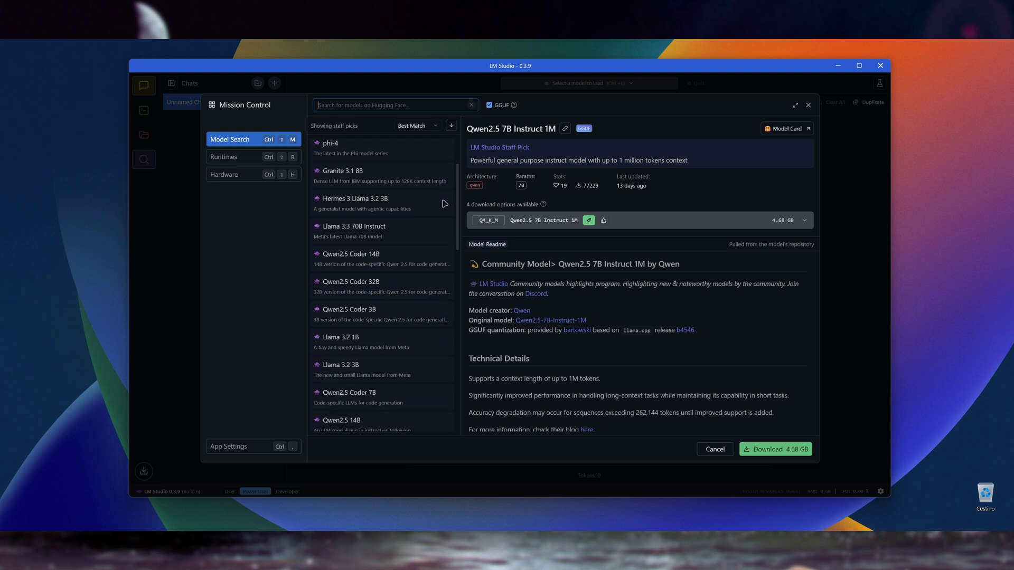
{"action": "scroll", "coordinate": [439, 210], "scroll_direction": "down", "scroll_amount": 3}
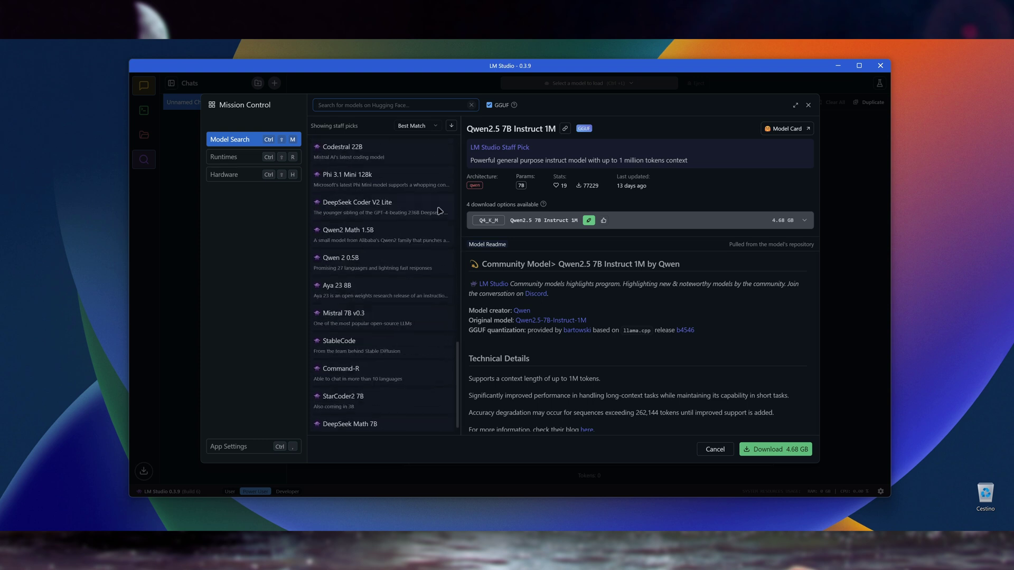
{"action": "scroll", "coordinate": [402, 264], "scroll_direction": "up", "scroll_amount": 15}
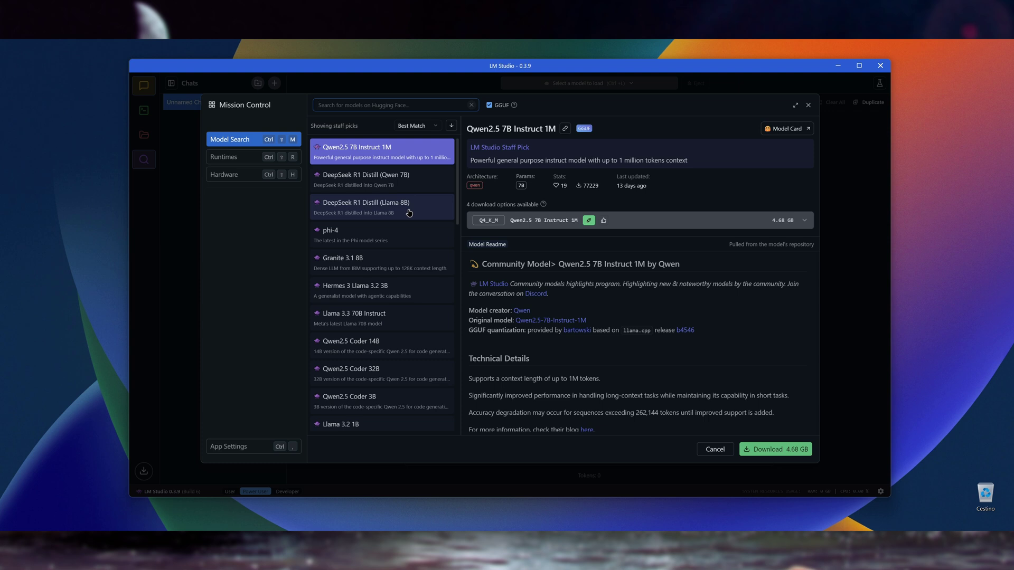
- Compare the download options of DeepSeek R1 Distill (Qwen 7B) and (Llama 8B), and check the GGUF publisher's profile on Hugging Face
{"action": "left_click", "coordinate": [415, 183]}
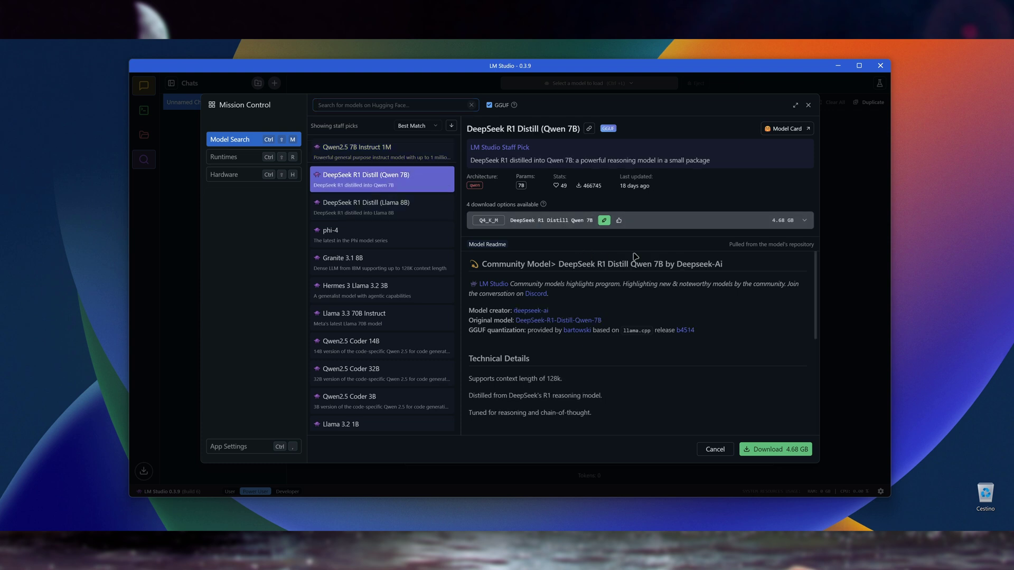
{"action": "left_click", "coordinate": [713, 221]}
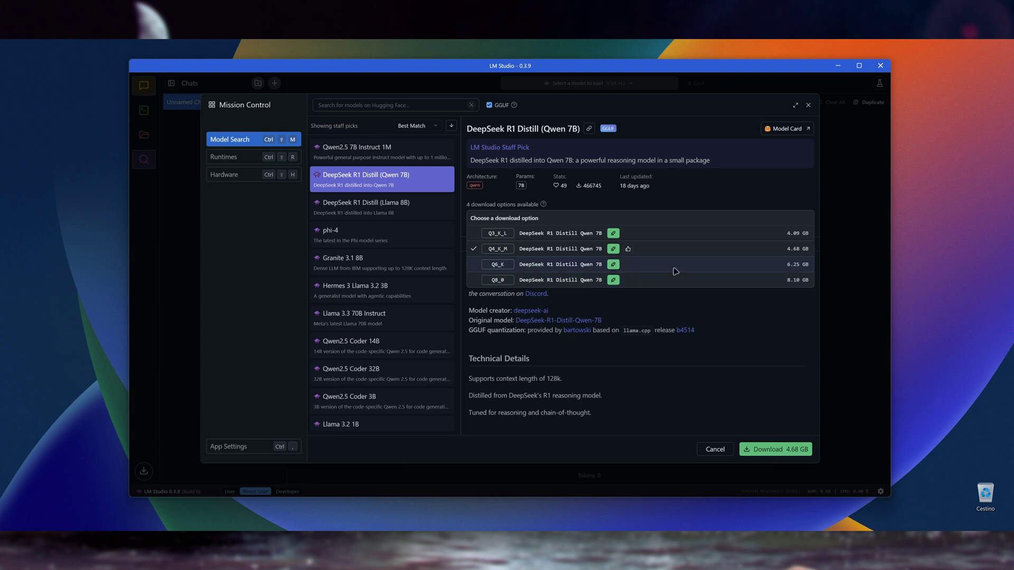
{"action": "left_click", "coordinate": [423, 206]}
{"action": "left_click", "coordinate": [423, 206]}
{"action": "left_click", "coordinate": [607, 227]}
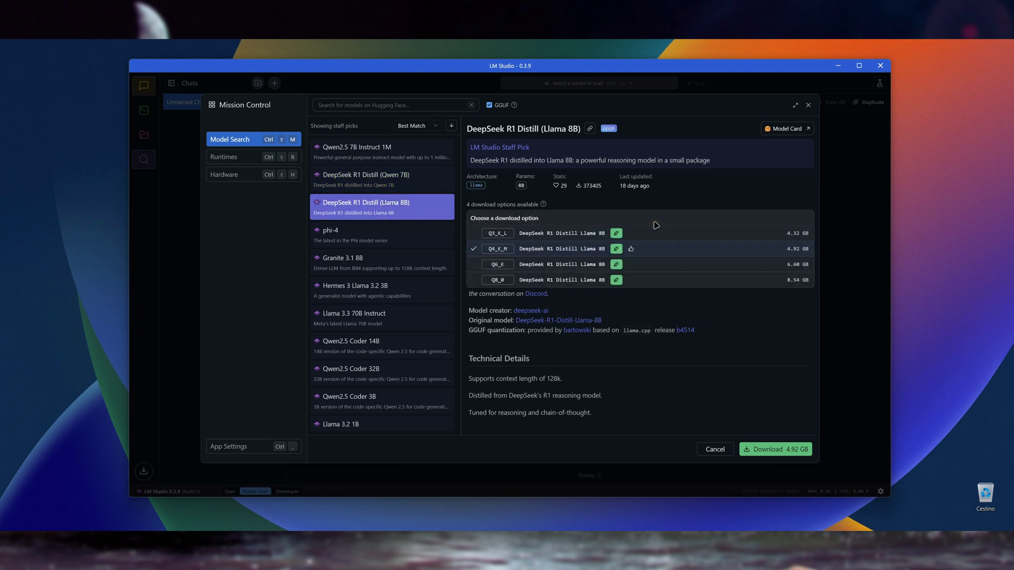
{"action": "left_click", "coordinate": [632, 290]}
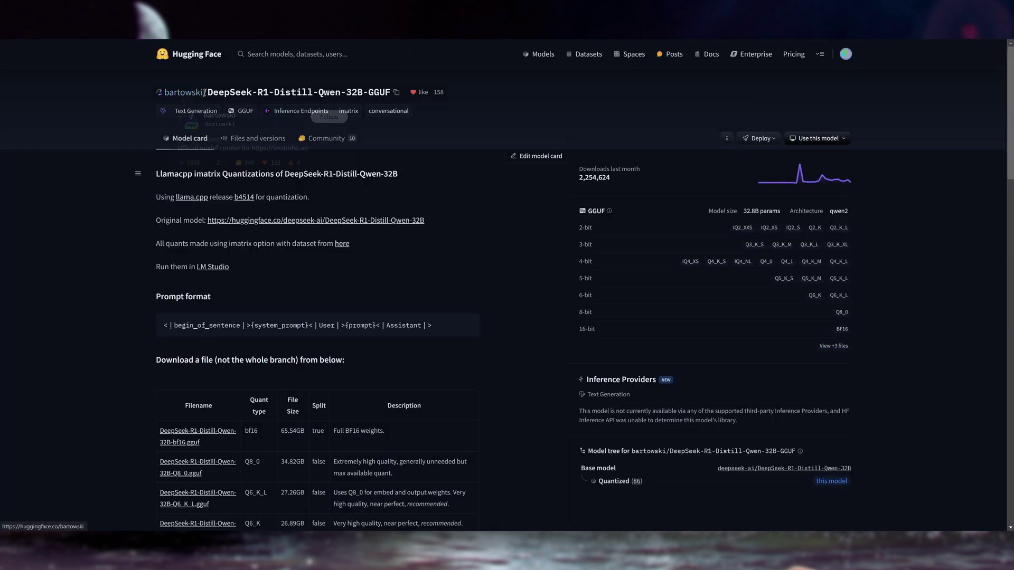
{"action": "left_click", "coordinate": [187, 94]}
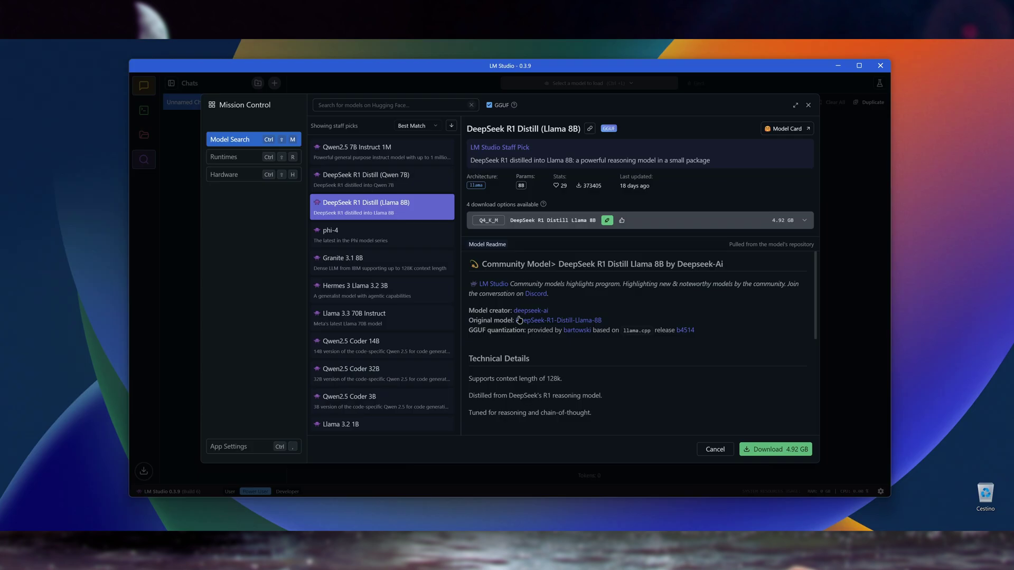
- Choose the Q8_0 option for DeepSeek R1 Distill (Llama 8B) in LM Studio and start its download
{"action": "left_click", "coordinate": [690, 224]}
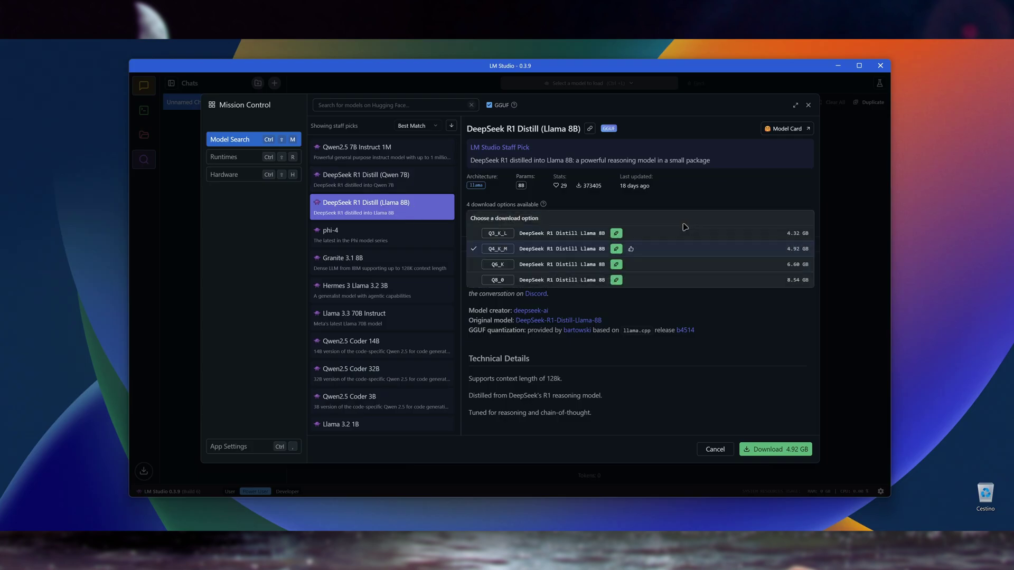
{"action": "left_click", "coordinate": [528, 280]}
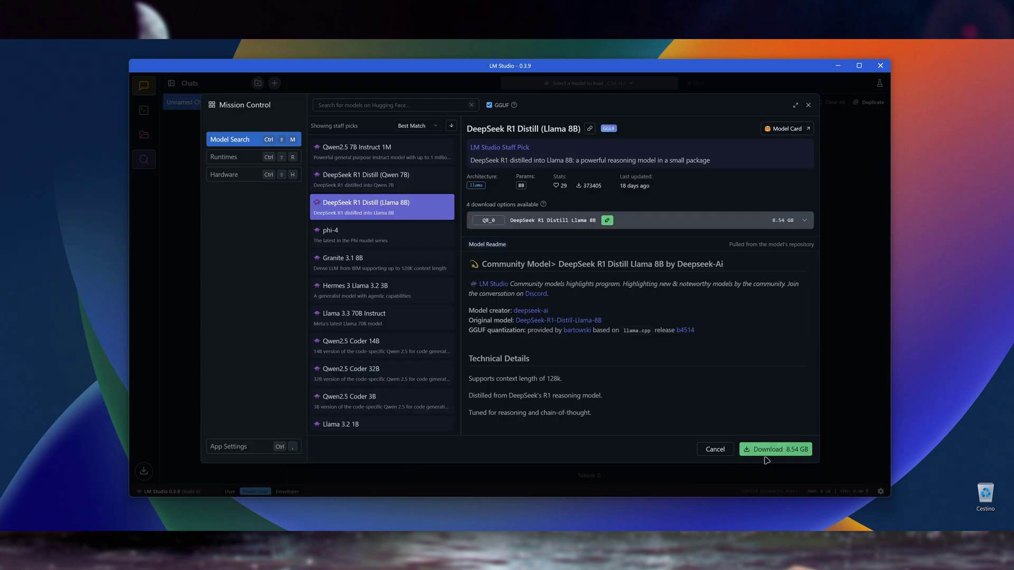
{"action": "left_click", "coordinate": [789, 449]}
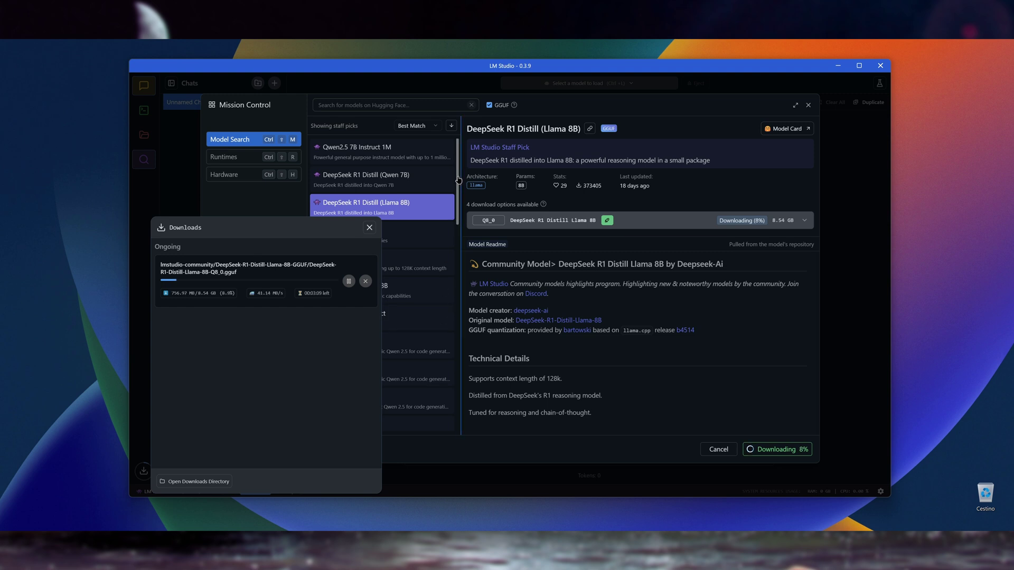
- Close the Downloads window and browse the staff-picked models in the model search
{"action": "scroll", "coordinate": [459, 183], "scroll_direction": "down", "scroll_amount": 1}
{"action": "scroll", "coordinate": [458, 183], "scroll_direction": "down", "scroll_amount": 2}
{"action": "scroll", "coordinate": [391, 240], "scroll_direction": "up", "scroll_amount": 3}
{"action": "left_click", "coordinate": [369, 227]}
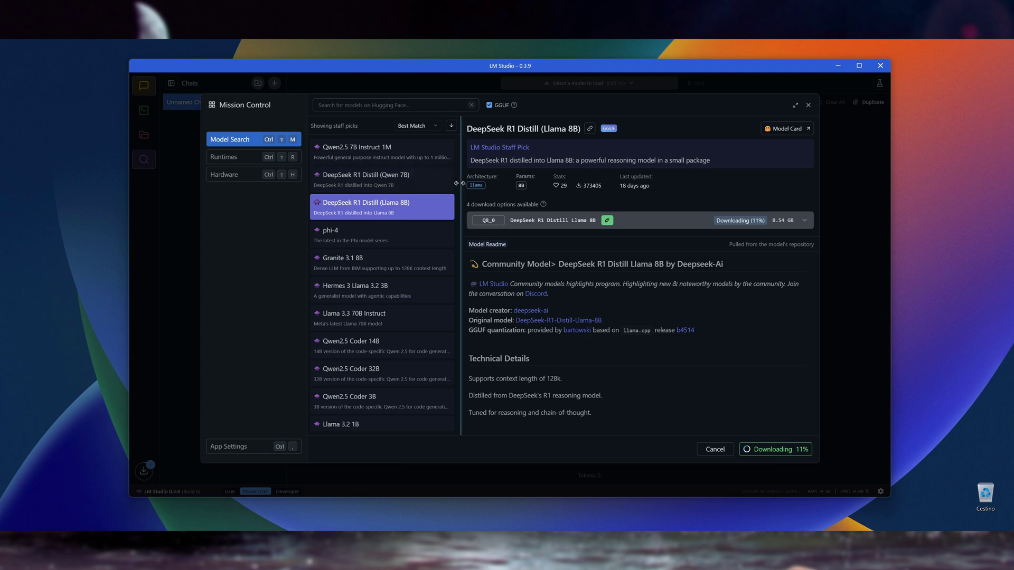
{"action": "scroll", "coordinate": [457, 186], "scroll_direction": "down", "scroll_amount": 4}
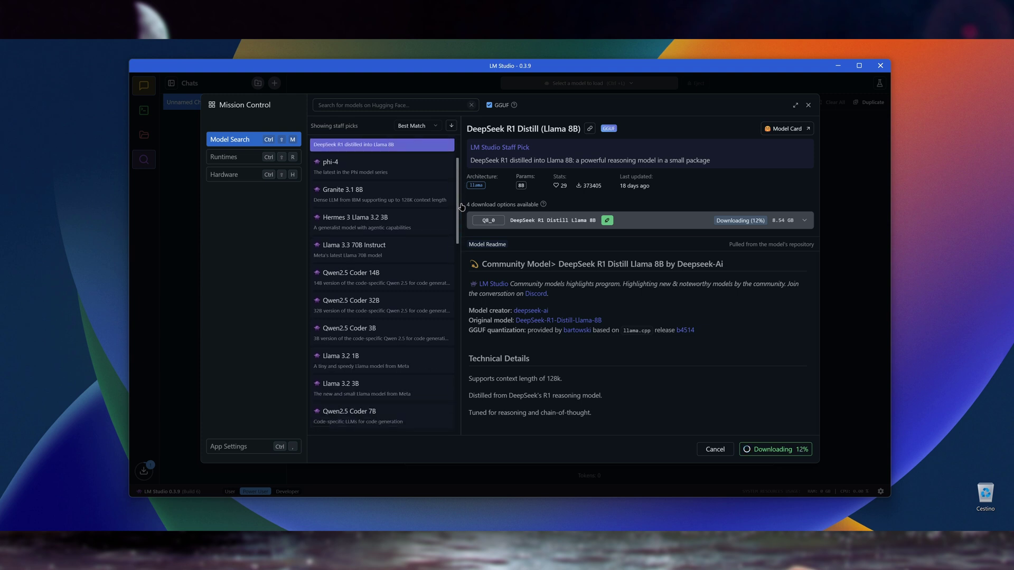
{"action": "scroll", "coordinate": [459, 217], "scroll_direction": "down", "scroll_amount": 1}
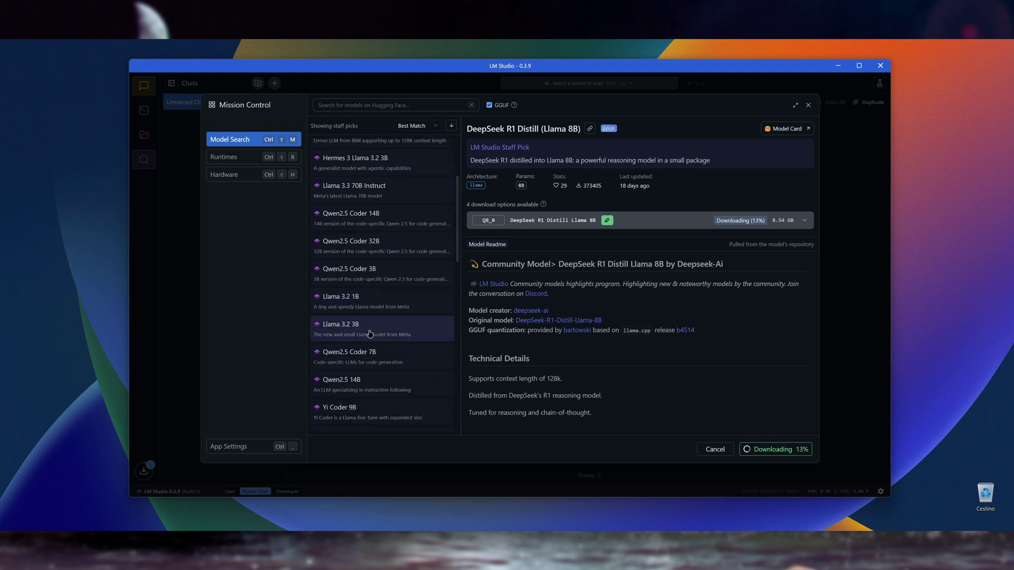
{"action": "scroll", "coordinate": [396, 229], "scroll_direction": "up", "scroll_amount": 1}
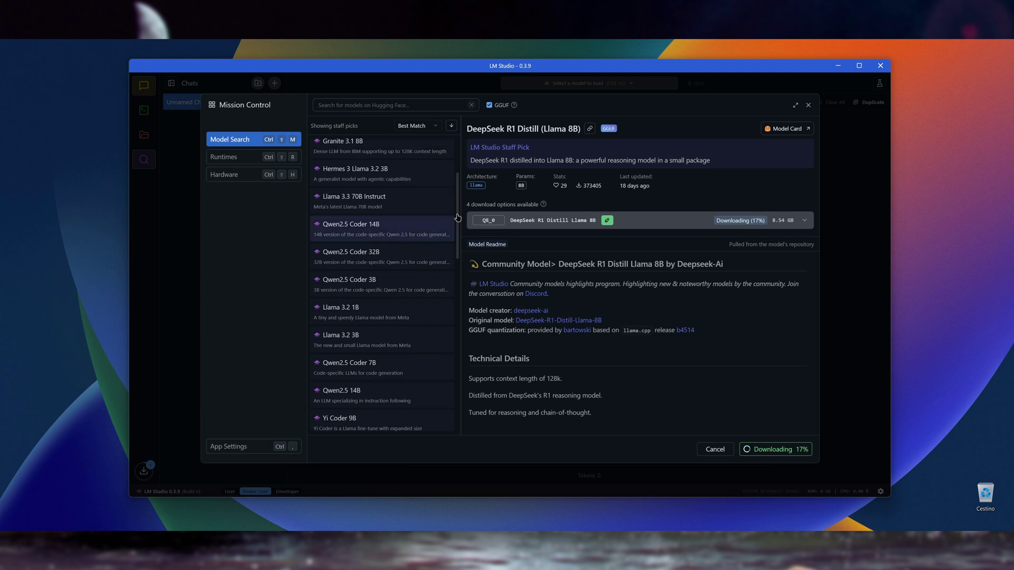
{"action": "scroll", "coordinate": [460, 198], "scroll_direction": "up", "scroll_amount": 2}
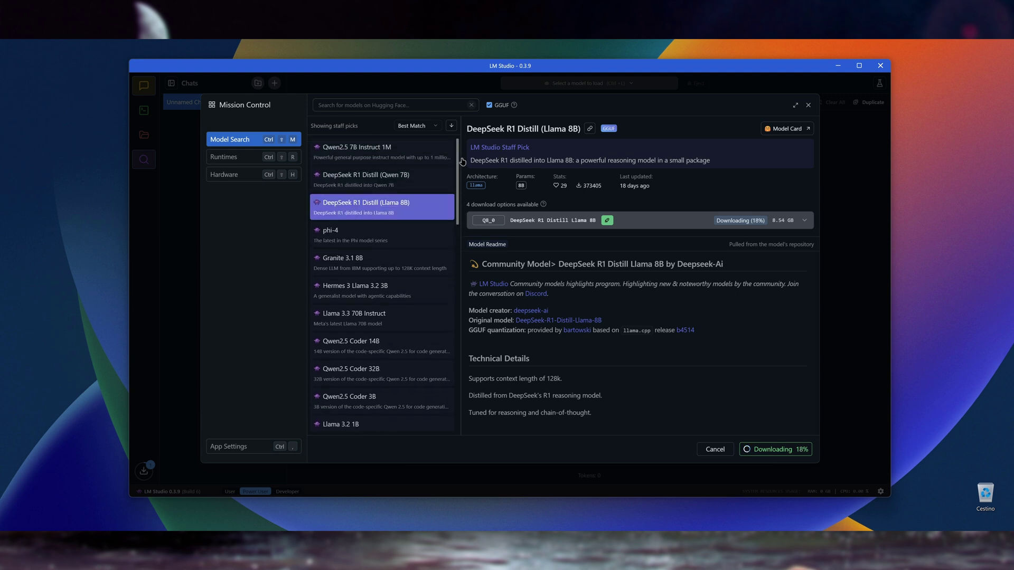
{"action": "scroll", "coordinate": [462, 180], "scroll_direction": "up", "scroll_amount": 2}
{"action": "scroll", "coordinate": [461, 179], "scroll_direction": "down", "scroll_amount": 3}
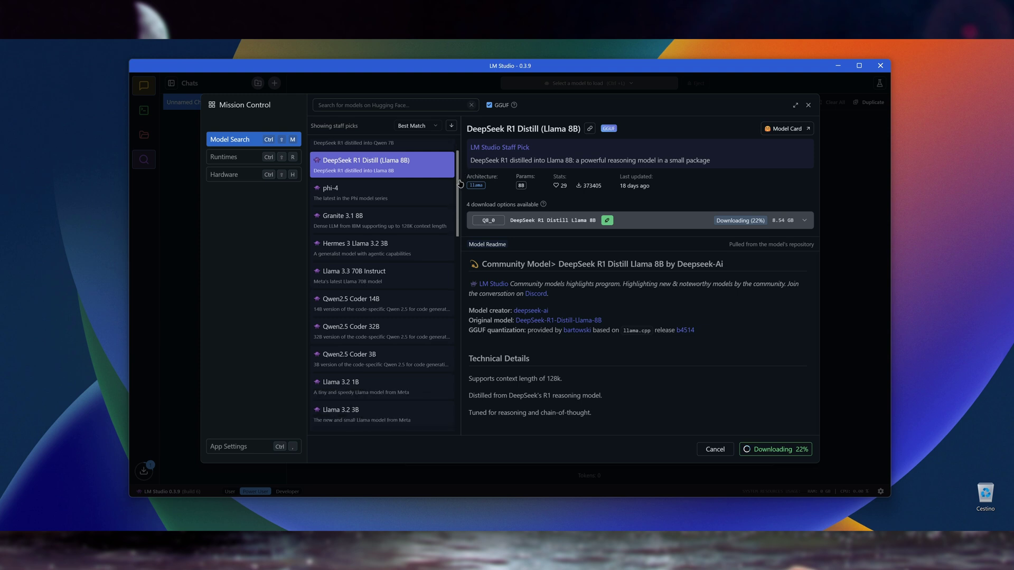
{"action": "left_click_drag", "start_coordinate": [462, 197], "coordinate": [459, 172]}
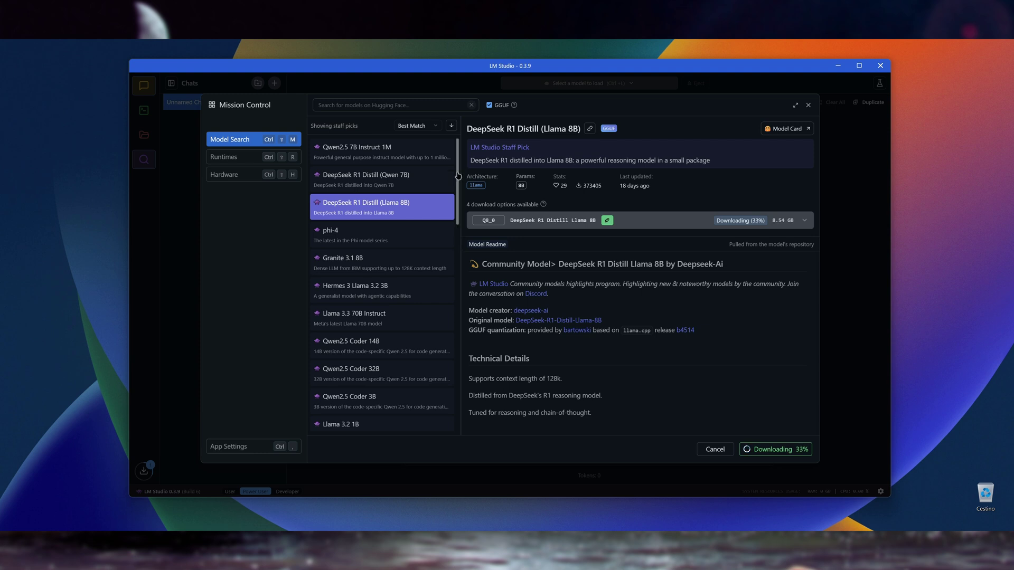
- Load the downloaded DeepSeek R1 Distill Llama 8B model into the chat and dismiss the download notification
{"action": "left_click", "coordinate": [144, 470]}
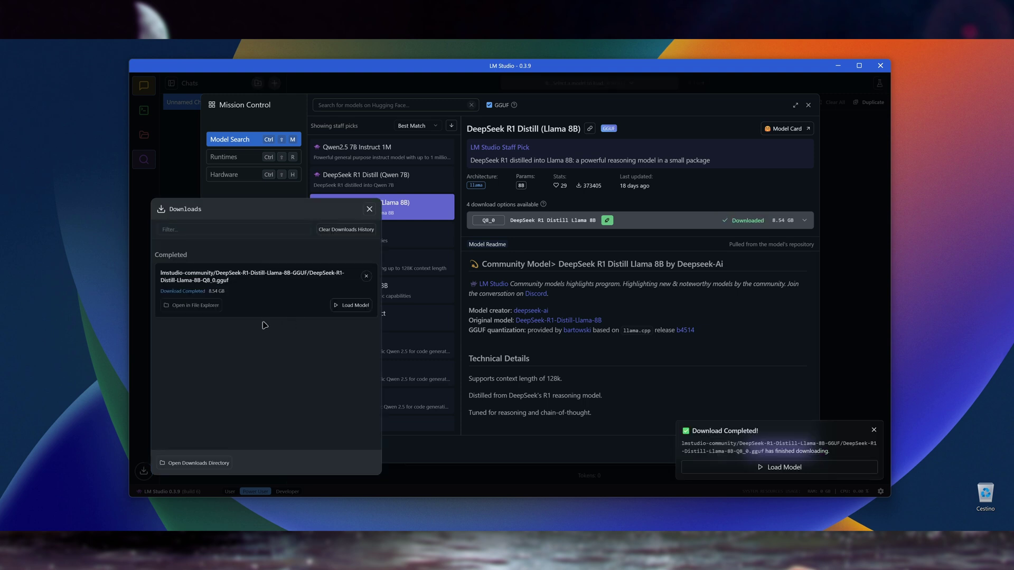
{"action": "left_click", "coordinate": [352, 306]}
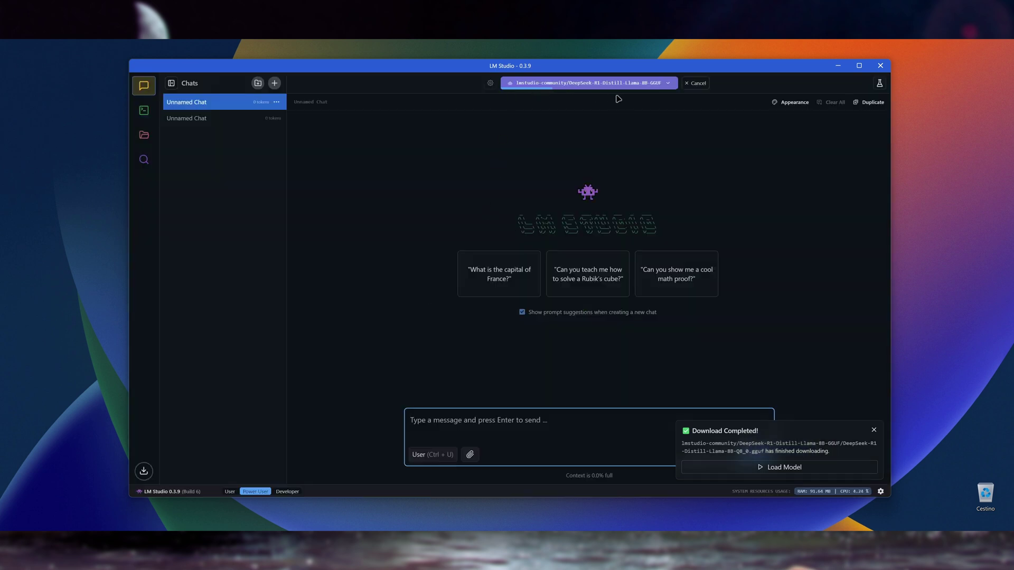
{"action": "key", "text": "ctrl+shift+Escape"}
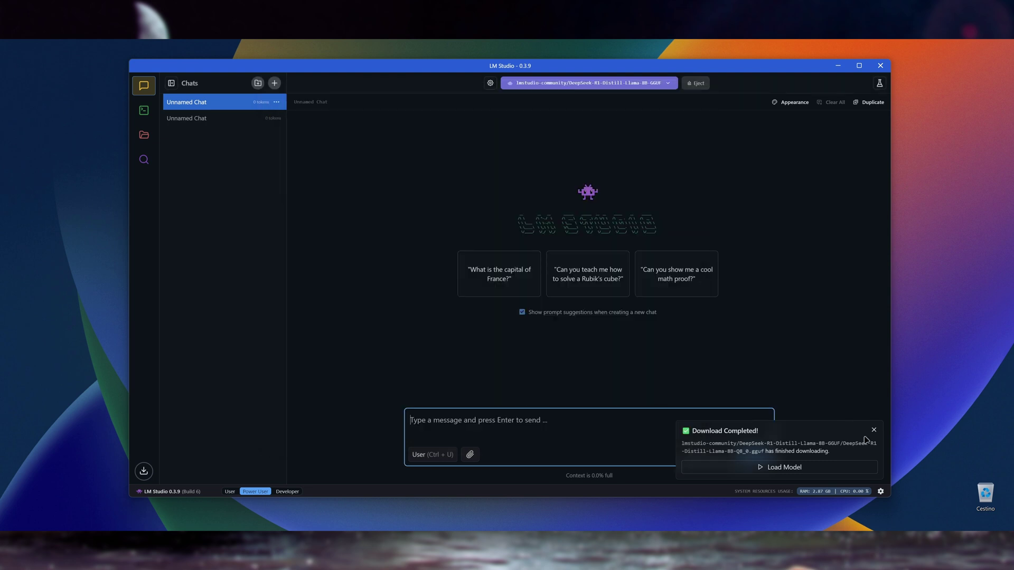
{"action": "left_click", "coordinate": [874, 430]}
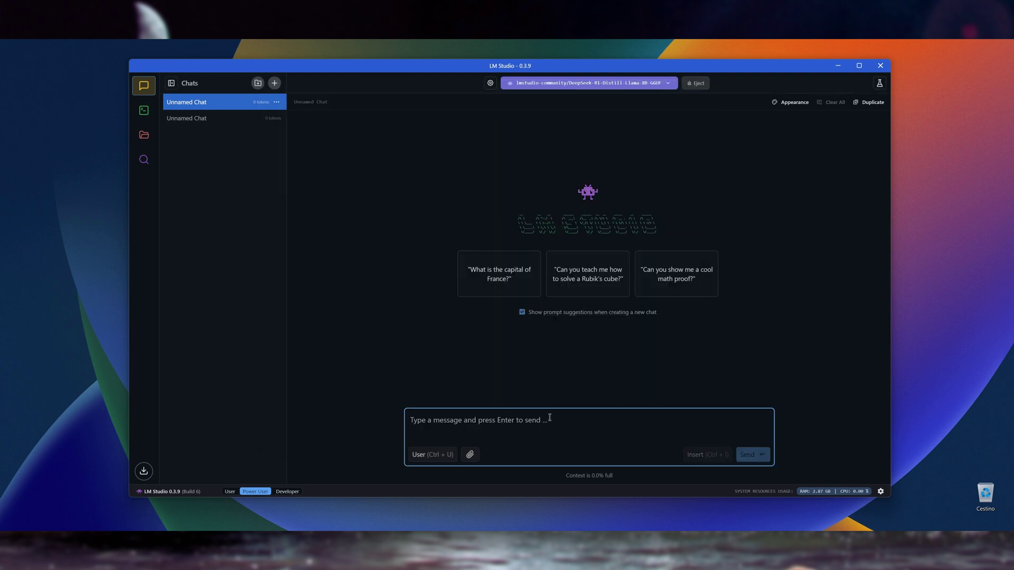
- Ask the loaded model "Conosci ComfyUI?" in the chat
{"action": "type", "text": "Conosci C"}
{"action": "type", "text": "omfyUI?"}
{"action": "key", "text": "Return"}
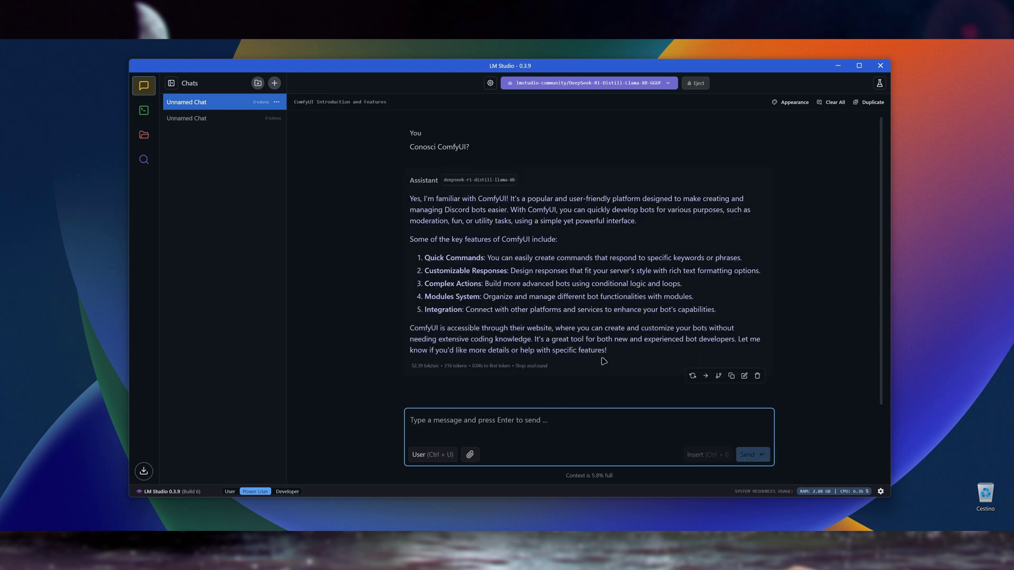
- Send the follow-up "rispondi in italiano" and reread both of the model's answers about ComfyUI
{"action": "type", "text": "rispondi in italiano"}
{"action": "key", "text": "Return"}
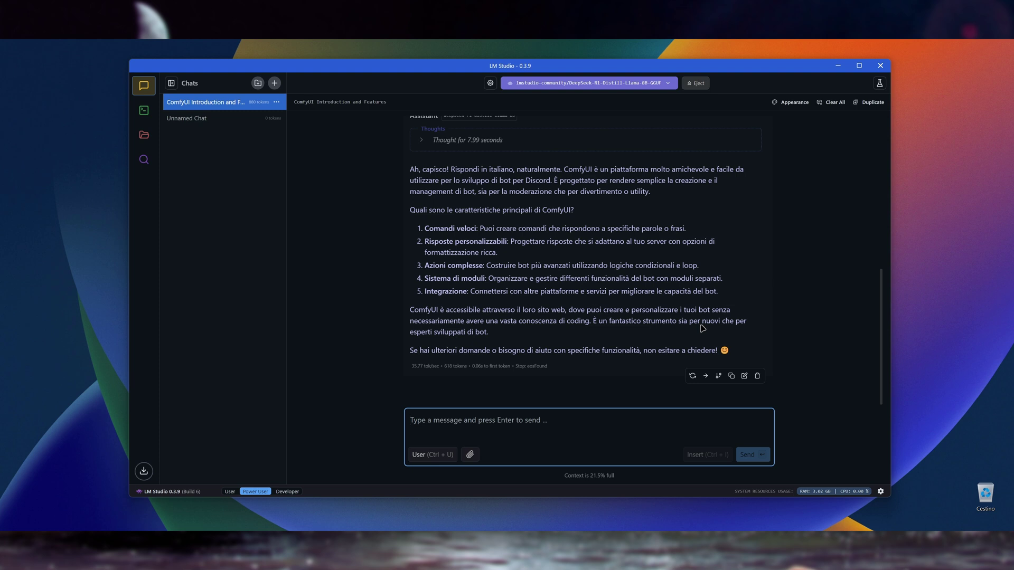
{"action": "scroll", "coordinate": [703, 329], "scroll_direction": "up", "scroll_amount": 6}
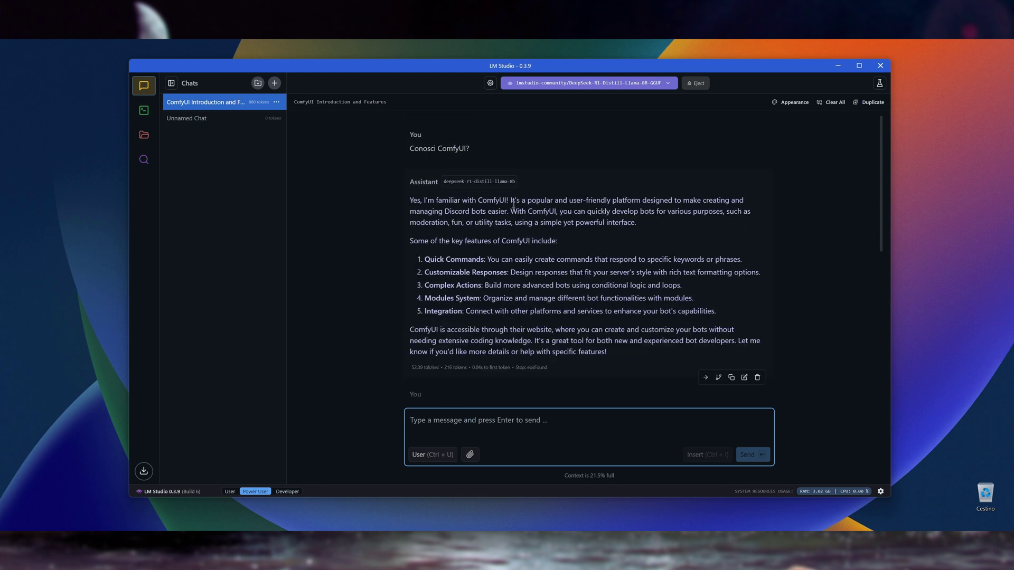
{"action": "scroll", "coordinate": [513, 205], "scroll_direction": "down", "scroll_amount": 1}
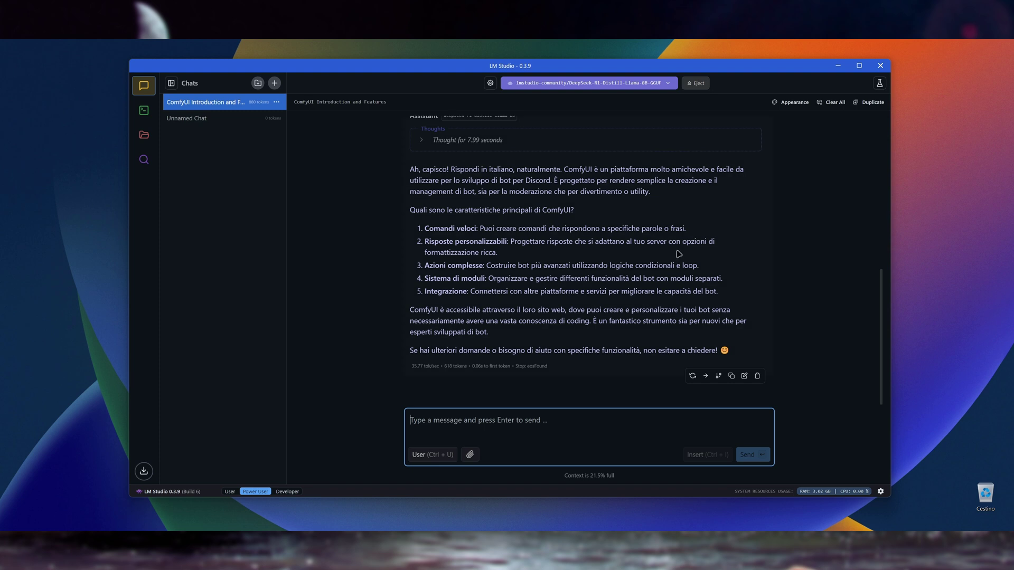
{"action": "scroll", "coordinate": [744, 279], "scroll_direction": "up", "scroll_amount": 5}
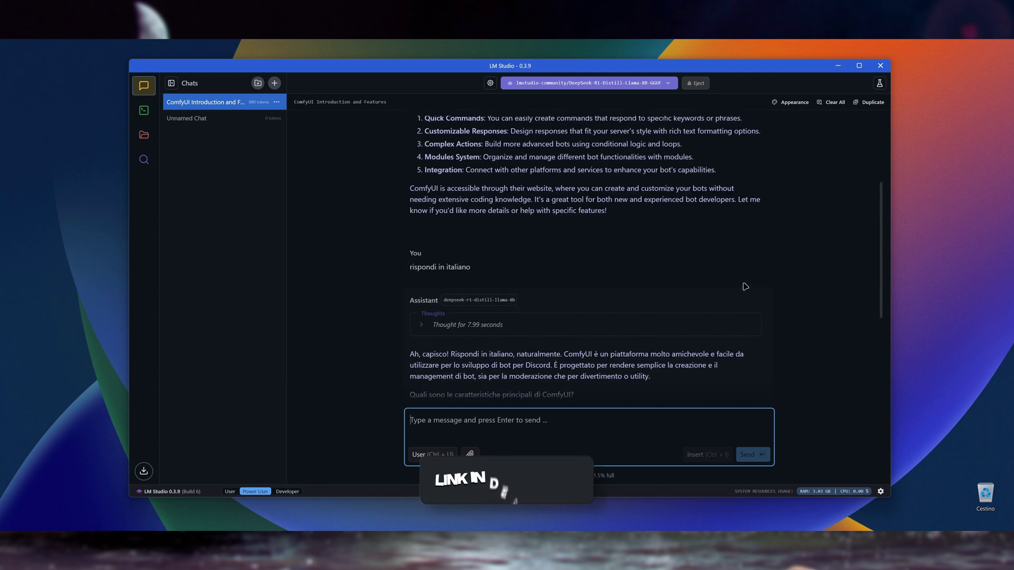
{"action": "scroll", "coordinate": [746, 286], "scroll_direction": "up", "scroll_amount": 2}
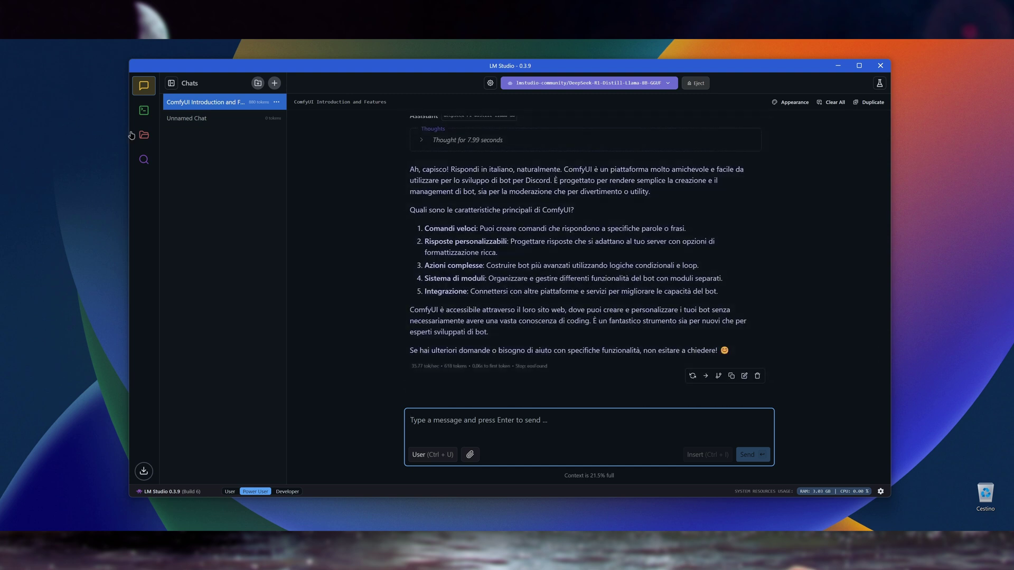
- Check the download options of Llama 3.3 70B Instruct in the model search and return to the chat
{"action": "left_click", "coordinate": [144, 159]}
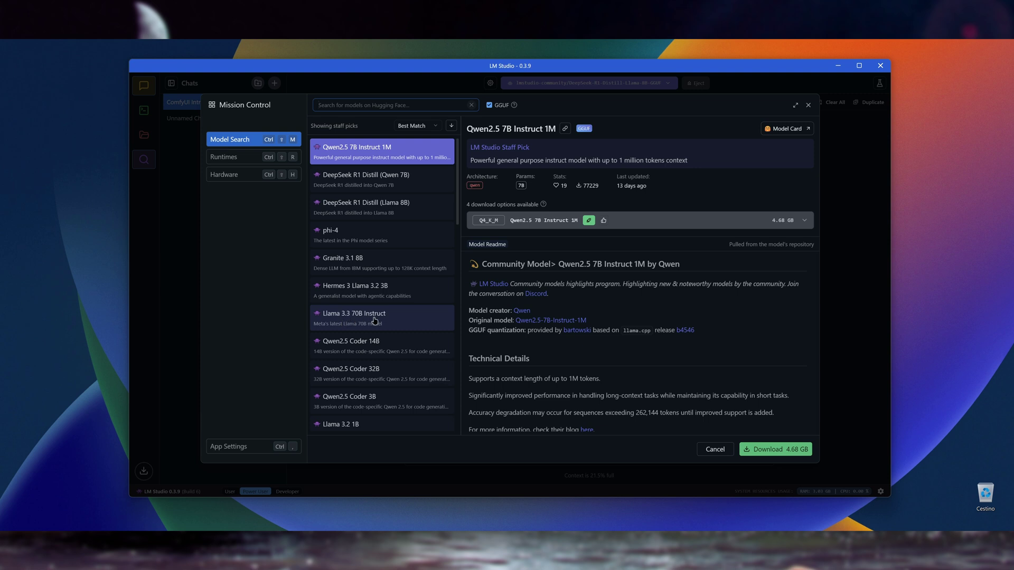
{"action": "left_click", "coordinate": [394, 317]}
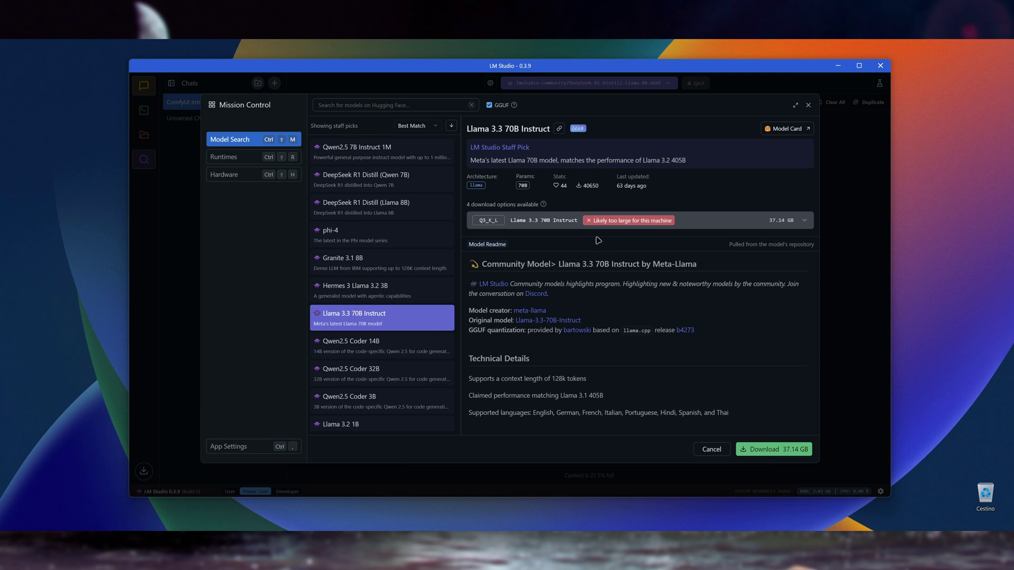
{"action": "left_click", "coordinate": [696, 224]}
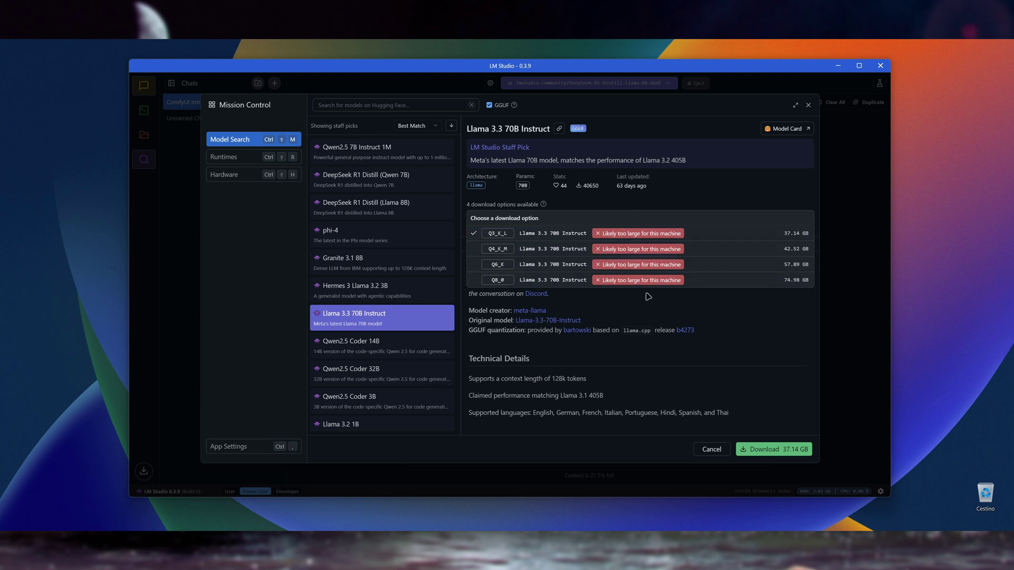
{"action": "left_click", "coordinate": [741, 308]}
{"action": "key", "text": "Escape"}
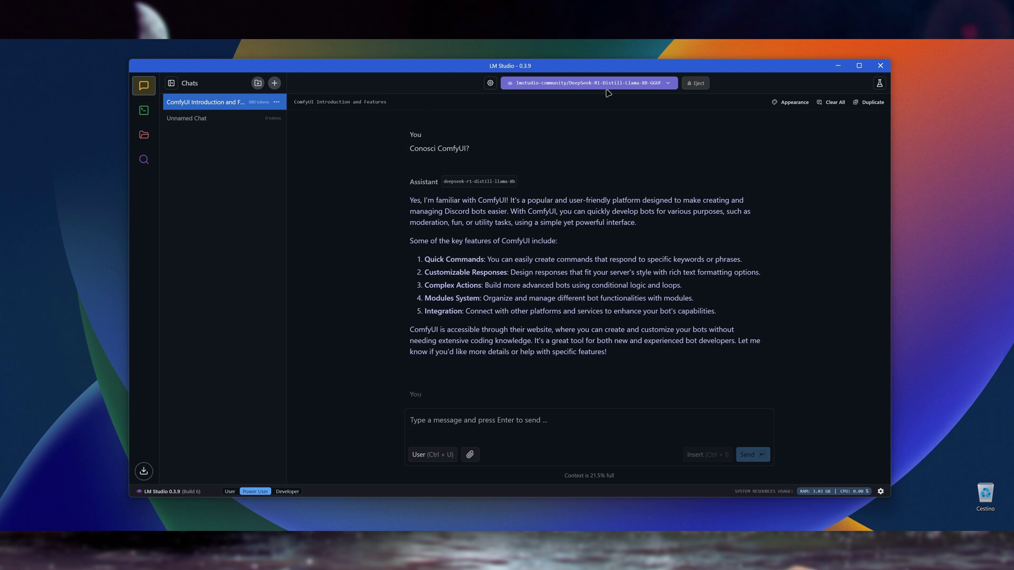
- View the currently loaded and available models in the model picker, and open the local server page
{"action": "left_click", "coordinate": [661, 86]}
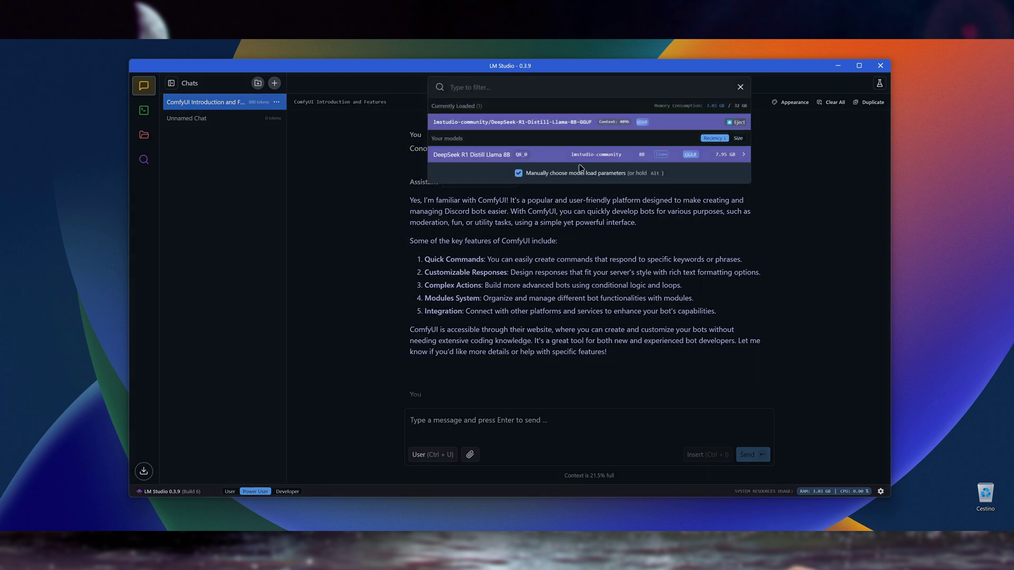
{"action": "left_click", "coordinate": [739, 87]}
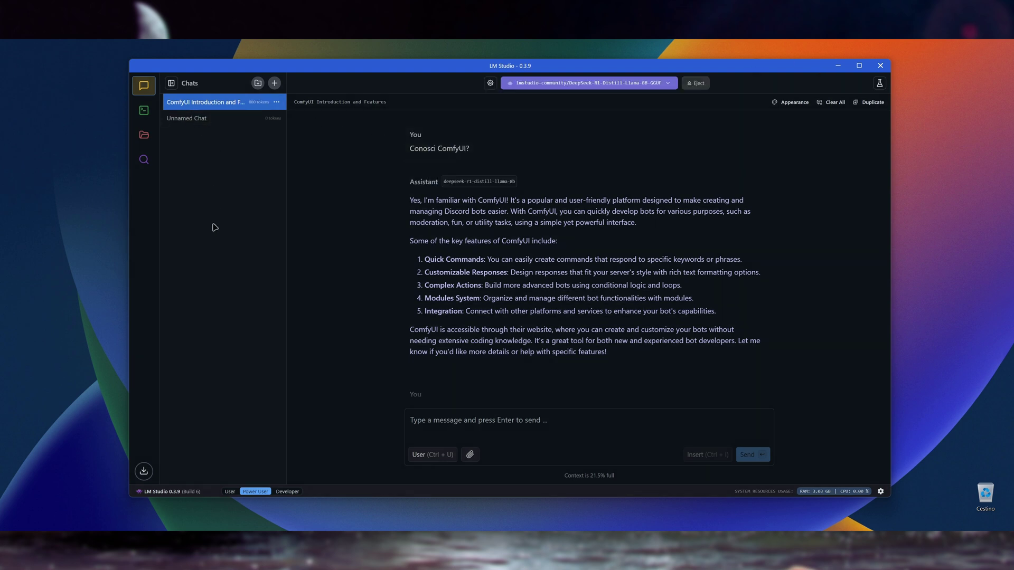
{"action": "left_click", "coordinate": [150, 108]}
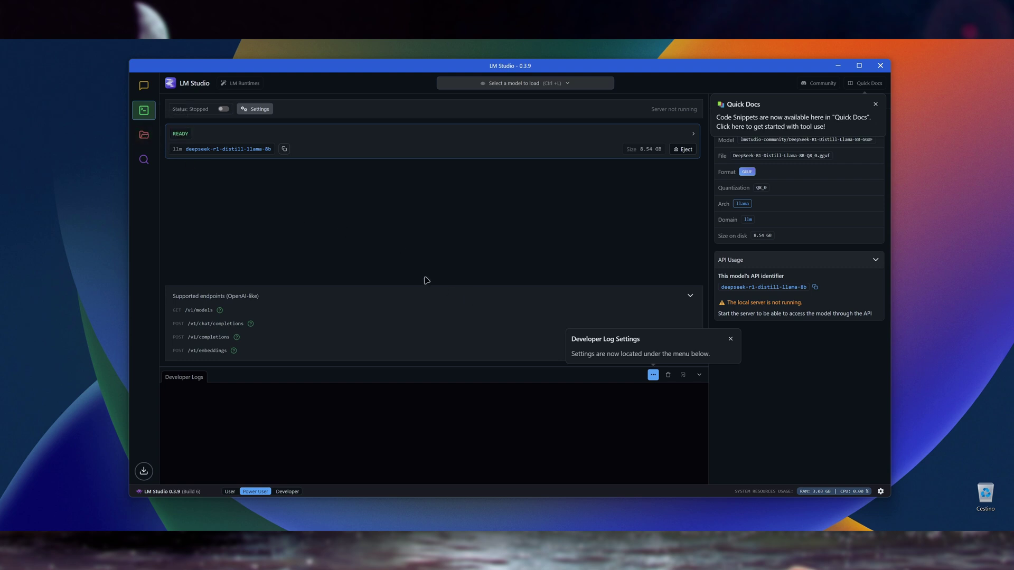
- Inspect the available actions for deepseek-r1-distill-llama-8b among the local models, and briefly revisit the model search
{"action": "left_click", "coordinate": [144, 135]}
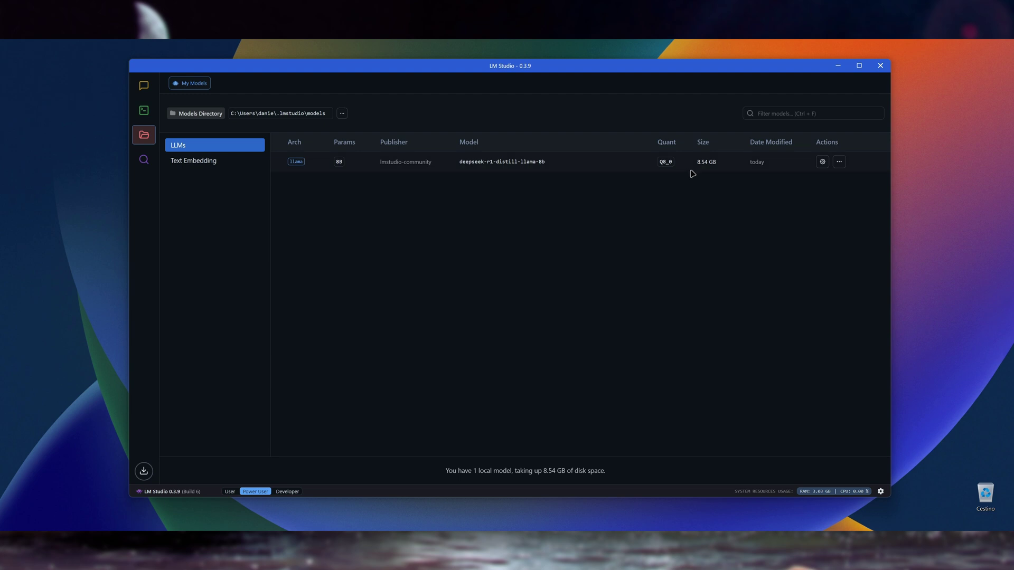
{"action": "left_click", "coordinate": [840, 163]}
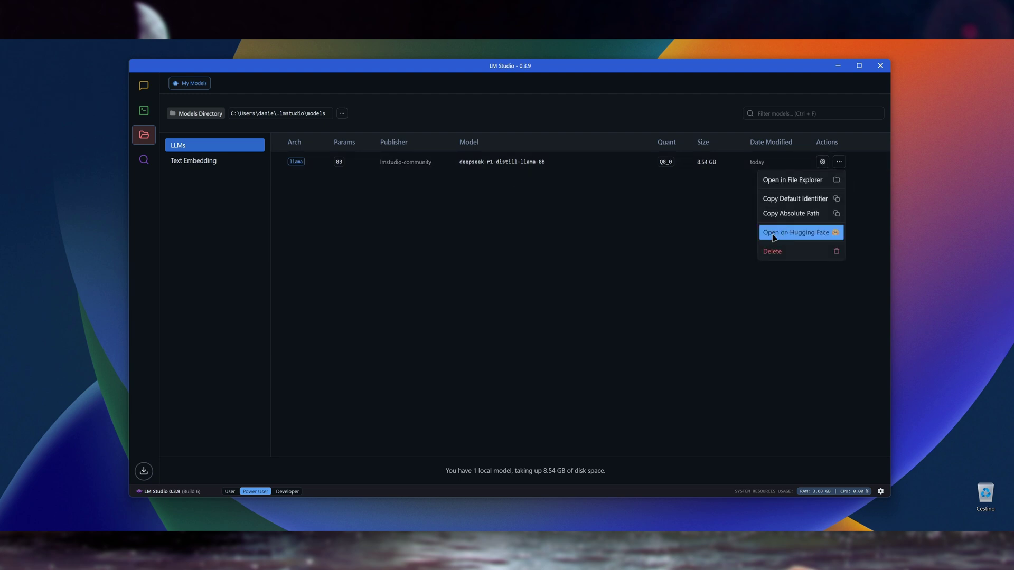
{"action": "left_click", "coordinate": [415, 185]}
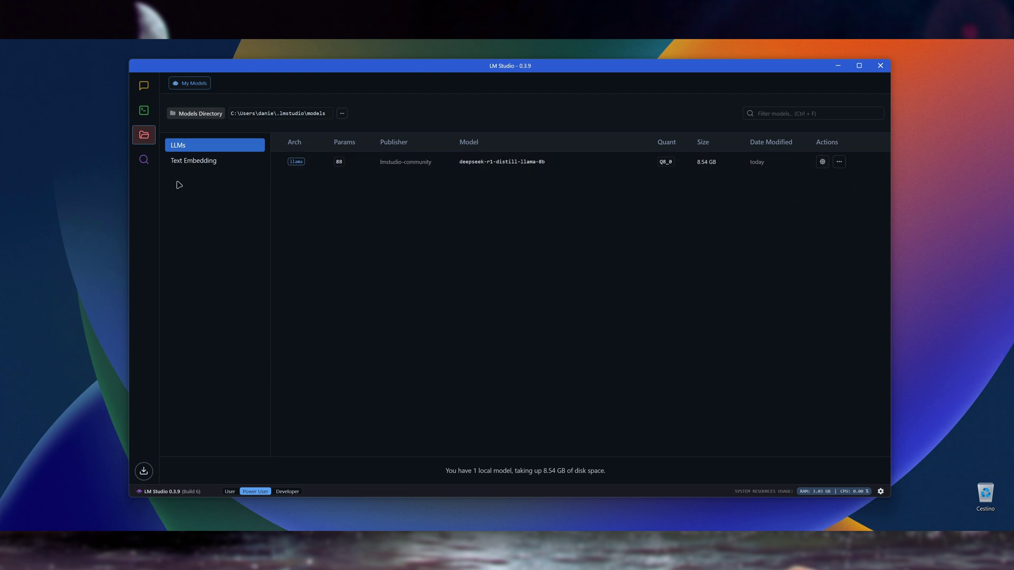
{"action": "left_click", "coordinate": [144, 160]}
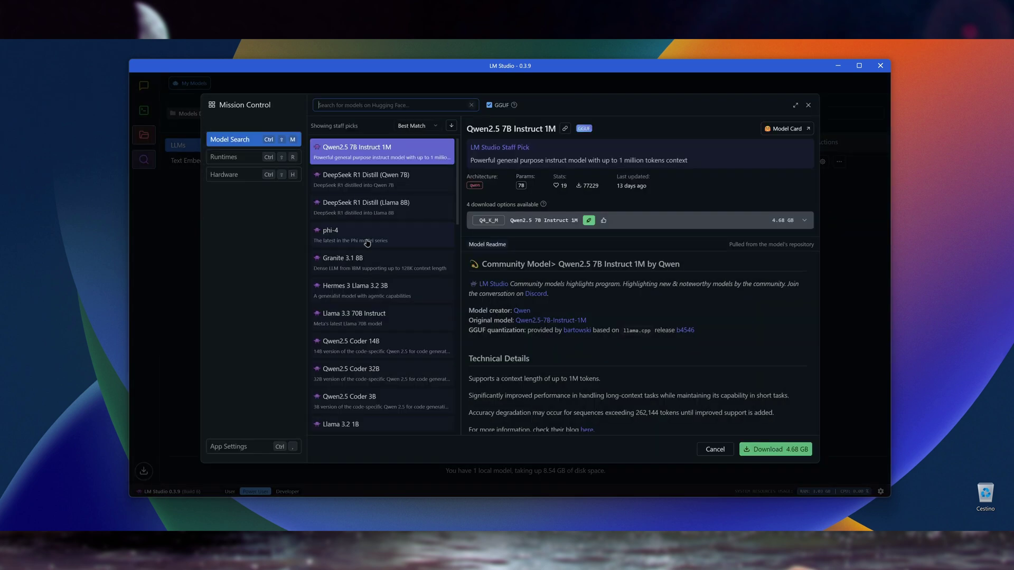
{"action": "left_click", "coordinate": [808, 105]}
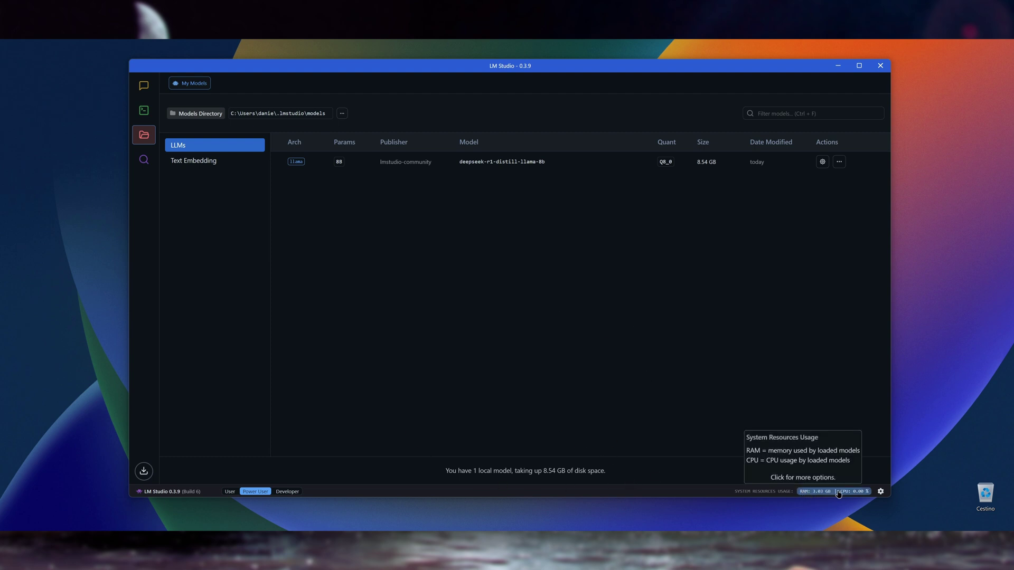
- Review the app settings, including the selectable interface languages, and close them without changing anything
{"action": "left_click", "coordinate": [881, 492]}
{"action": "left_click", "coordinate": [412, 193]}
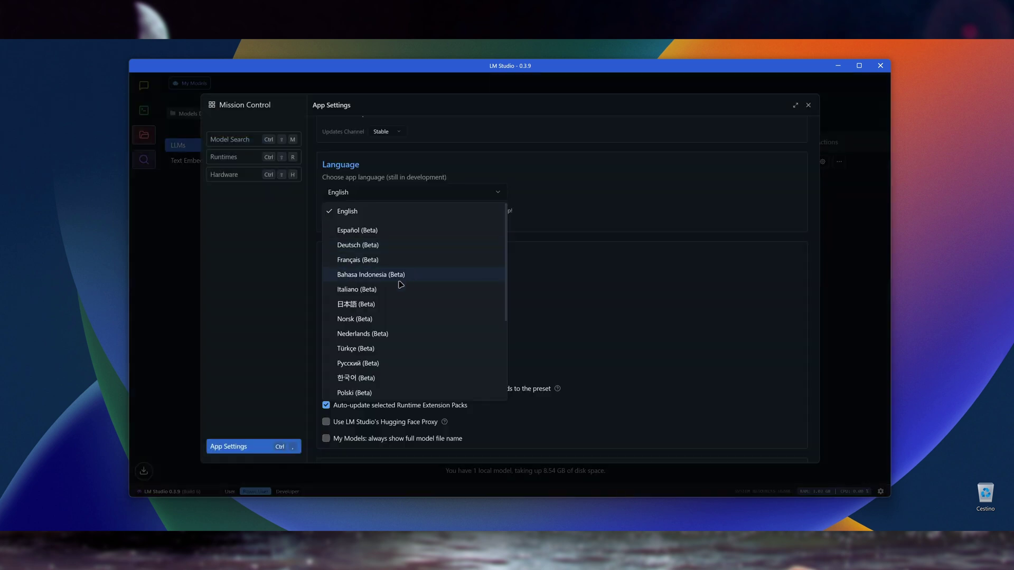
{"action": "left_click", "coordinate": [537, 190]}
{"action": "scroll", "coordinate": [560, 212], "scroll_direction": "up", "scroll_amount": 1}
{"action": "scroll", "coordinate": [560, 241], "scroll_direction": "down", "scroll_amount": 1}
{"action": "scroll", "coordinate": [536, 244], "scroll_direction": "down", "scroll_amount": 10}
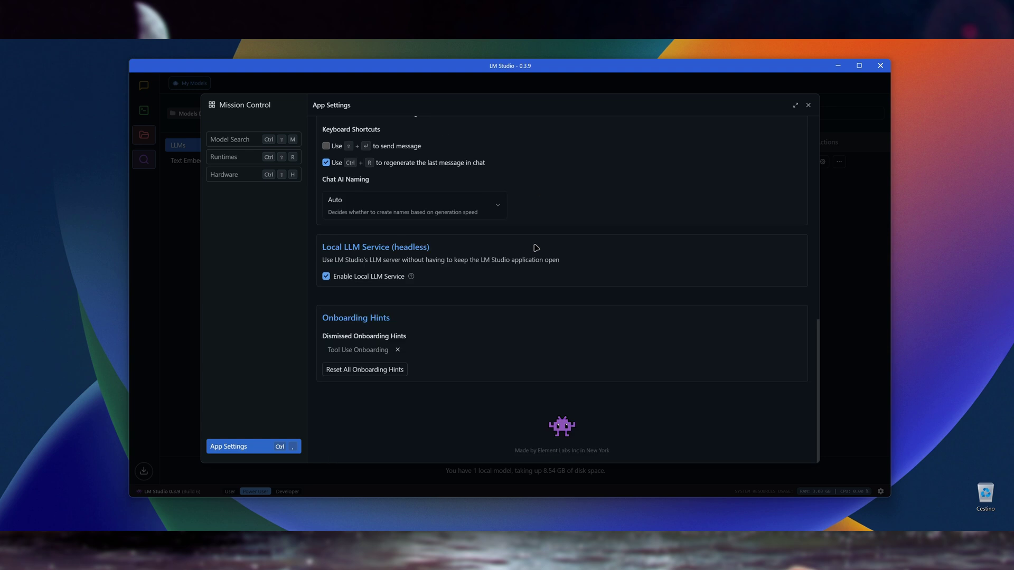
{"action": "scroll", "coordinate": [549, 232], "scroll_direction": "up", "scroll_amount": 10}
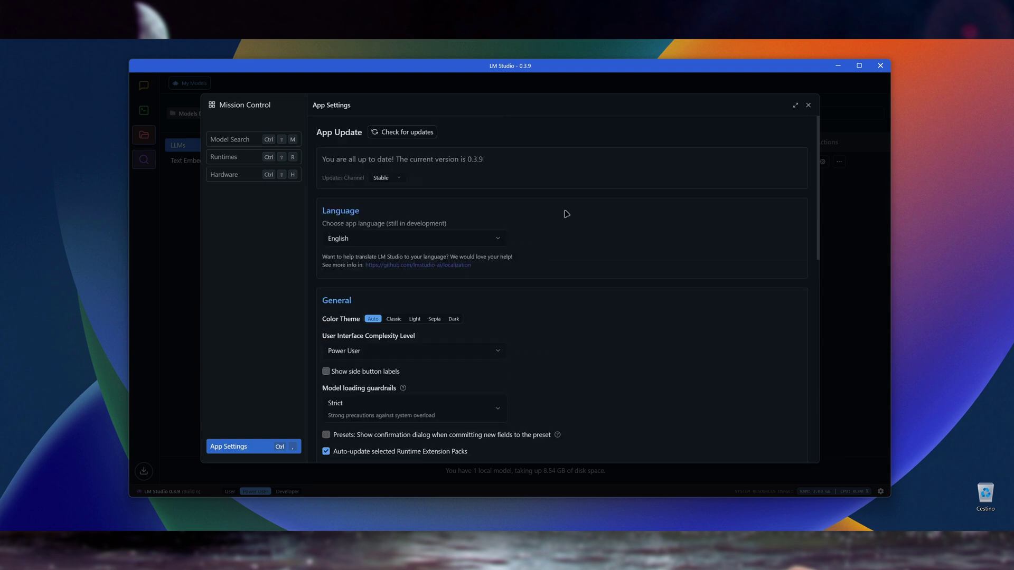
{"action": "left_click", "coordinate": [808, 106]}
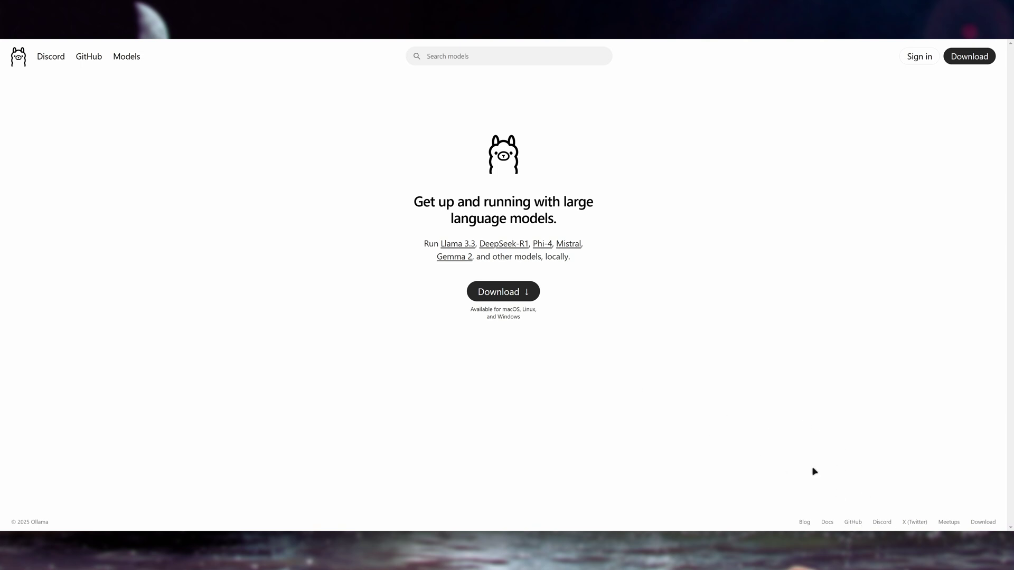
- Show the hidden system tray icons over the Ollama website and check the Ollama icon's menu
{"action": "left_click", "coordinate": [895, 542]}
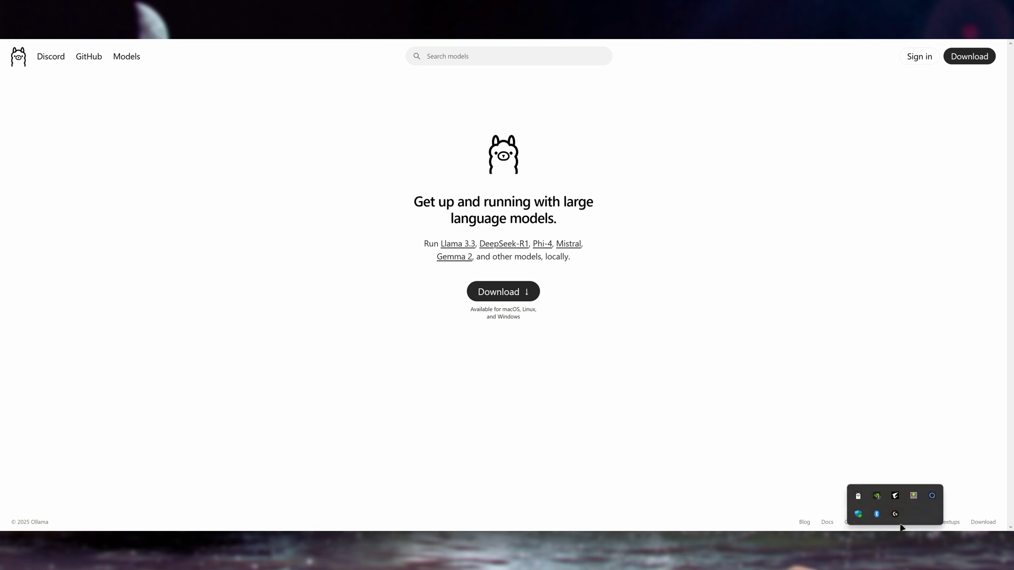
{"action": "right_click", "coordinate": [859, 499]}
{"action": "left_click", "coordinate": [738, 399]}
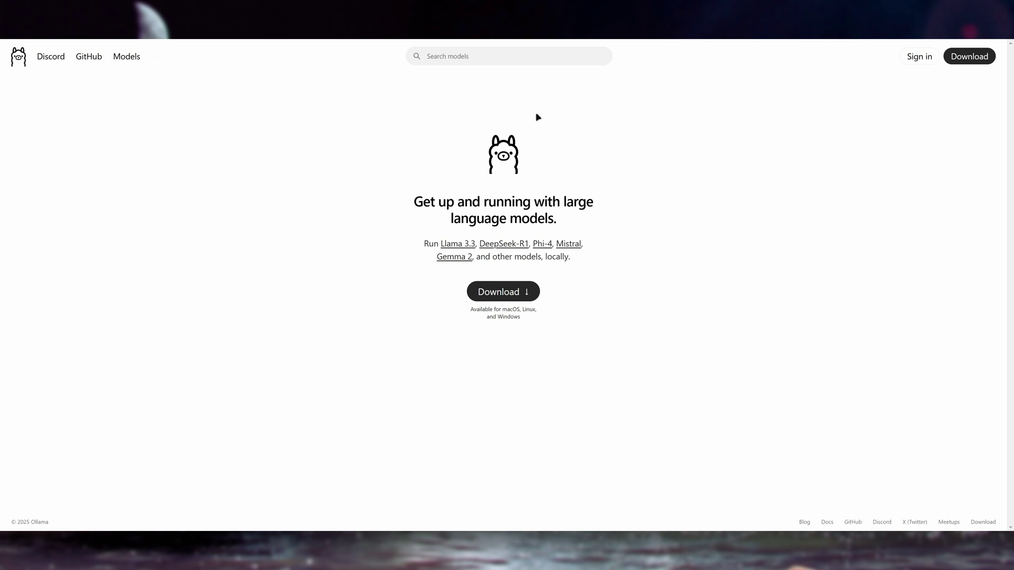
- Open Ollama's GitHub repository and find the README table of example models with their run commands
{"action": "left_click", "coordinate": [87, 62]}
{"action": "scroll", "coordinate": [817, 170], "scroll_direction": "down", "scroll_amount": 8}
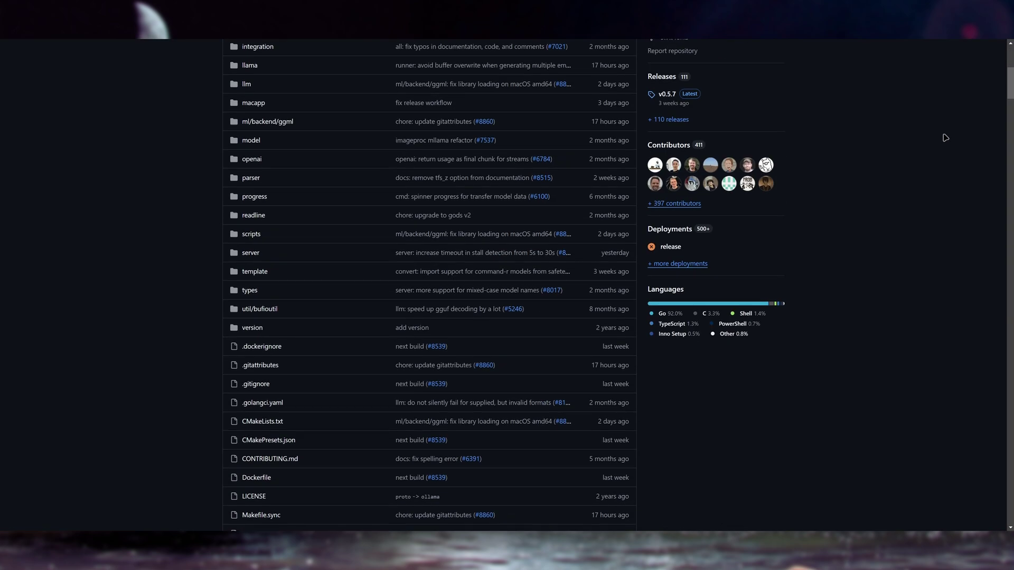
{"action": "left_click_drag", "start_coordinate": [1009, 95], "coordinate": [1006, 160]}
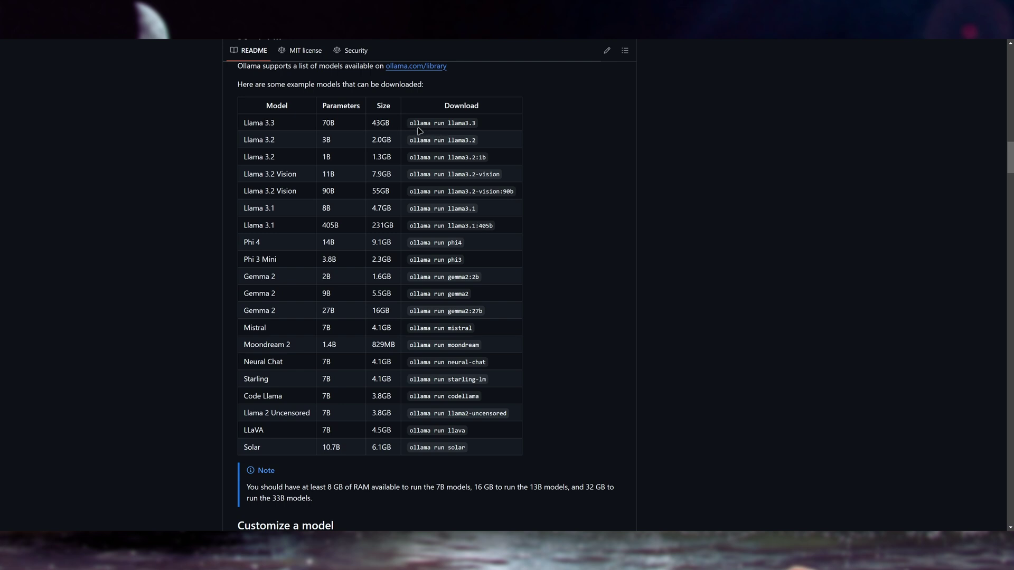
- Read through the README's model customization section and the CLI Reference commands for creating, pulling, removing, listing and stopping models
{"action": "scroll", "coordinate": [516, 331], "scroll_direction": "down", "scroll_amount": 4}
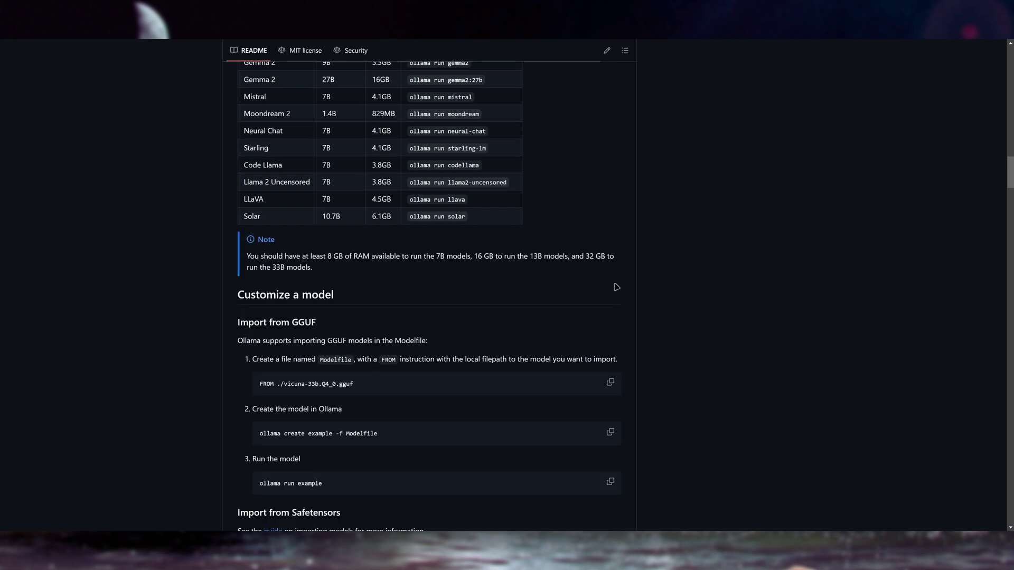
{"action": "scroll", "coordinate": [617, 285], "scroll_direction": "down", "scroll_amount": 4}
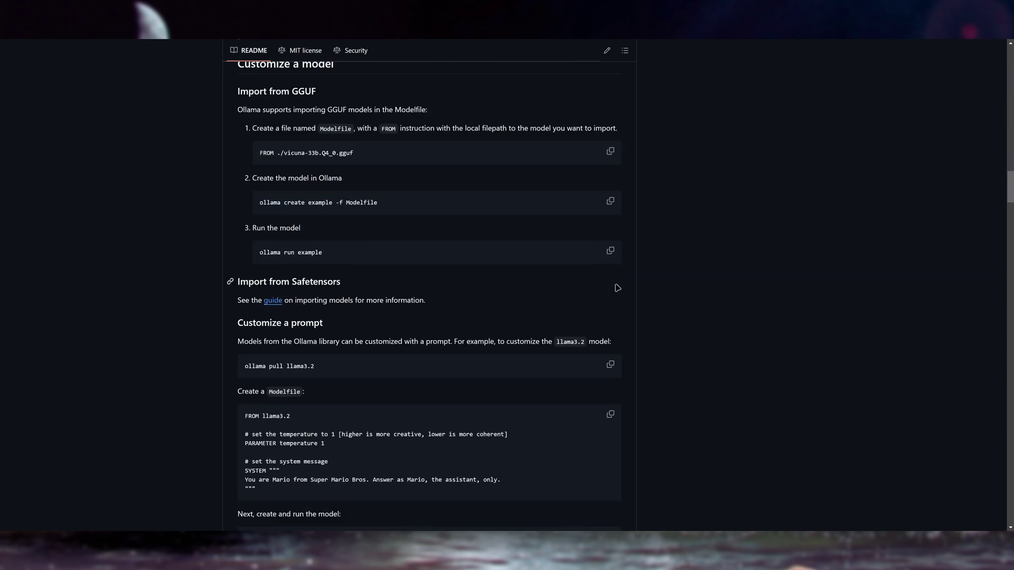
{"action": "scroll", "coordinate": [617, 288], "scroll_direction": "down", "scroll_amount": 2}
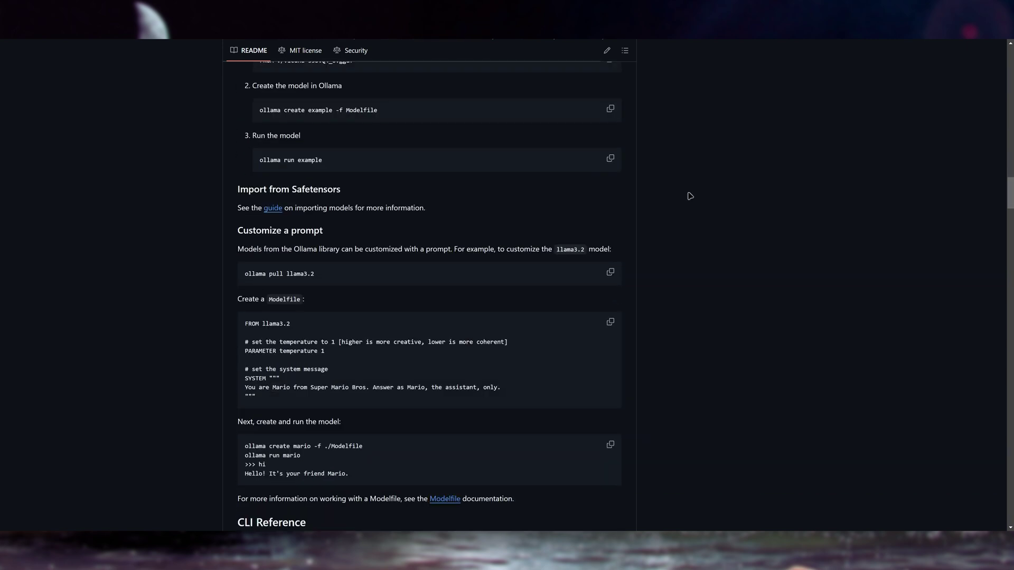
{"action": "scroll", "coordinate": [690, 197], "scroll_direction": "down", "scroll_amount": 1}
{"action": "left_click_drag", "start_coordinate": [1012, 199], "coordinate": [1012, 226]}
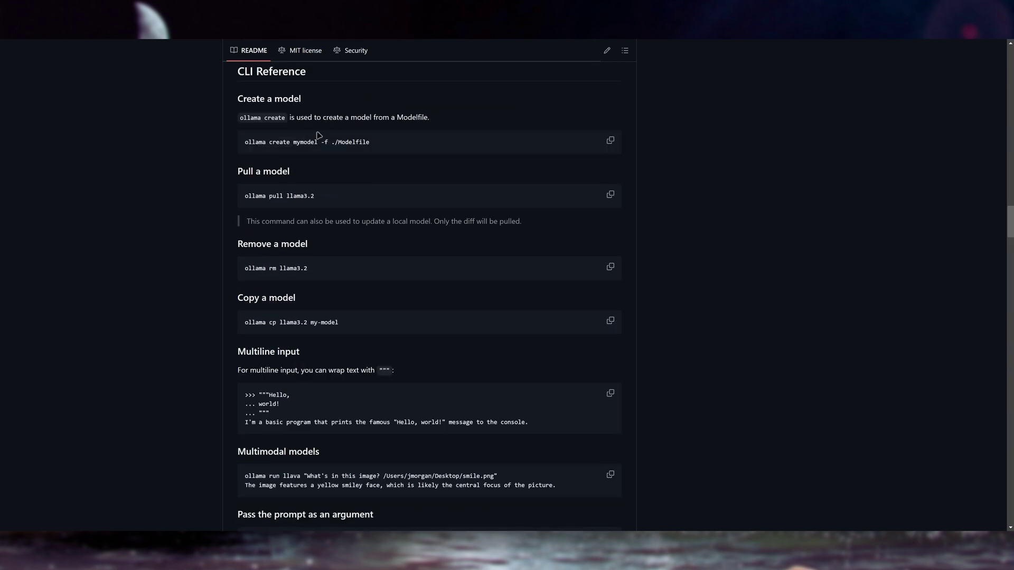
{"action": "scroll", "coordinate": [327, 259], "scroll_direction": "up", "scroll_amount": 1}
{"action": "scroll", "coordinate": [346, 264], "scroll_direction": "down", "scroll_amount": 1}
{"action": "scroll", "coordinate": [333, 283], "scroll_direction": "up", "scroll_amount": 1}
{"action": "scroll", "coordinate": [400, 334], "scroll_direction": "down", "scroll_amount": 1}
{"action": "scroll", "coordinate": [400, 334], "scroll_direction": "down", "scroll_amount": 8}
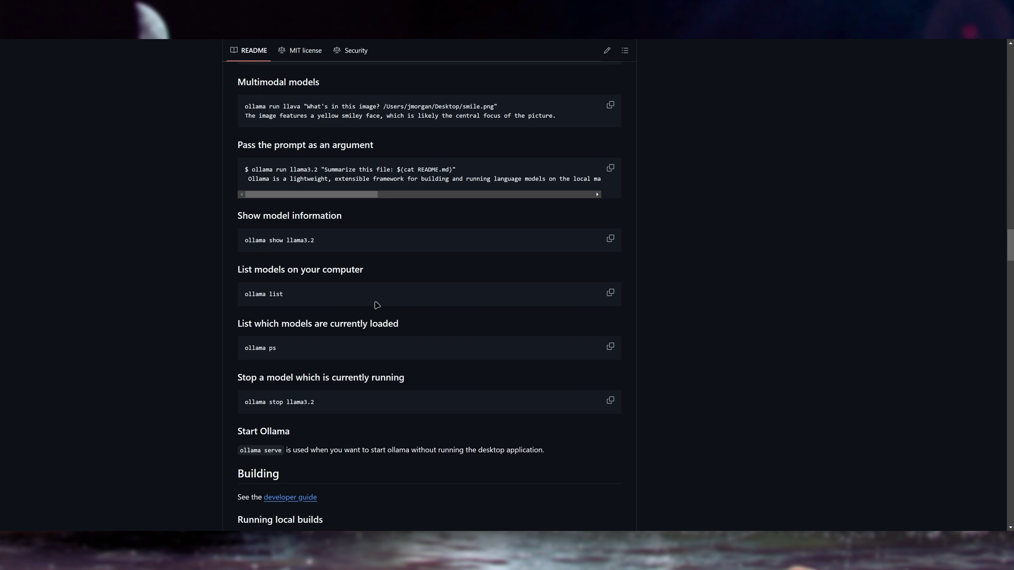
{"action": "scroll", "coordinate": [377, 305], "scroll_direction": "up", "scroll_amount": 1}
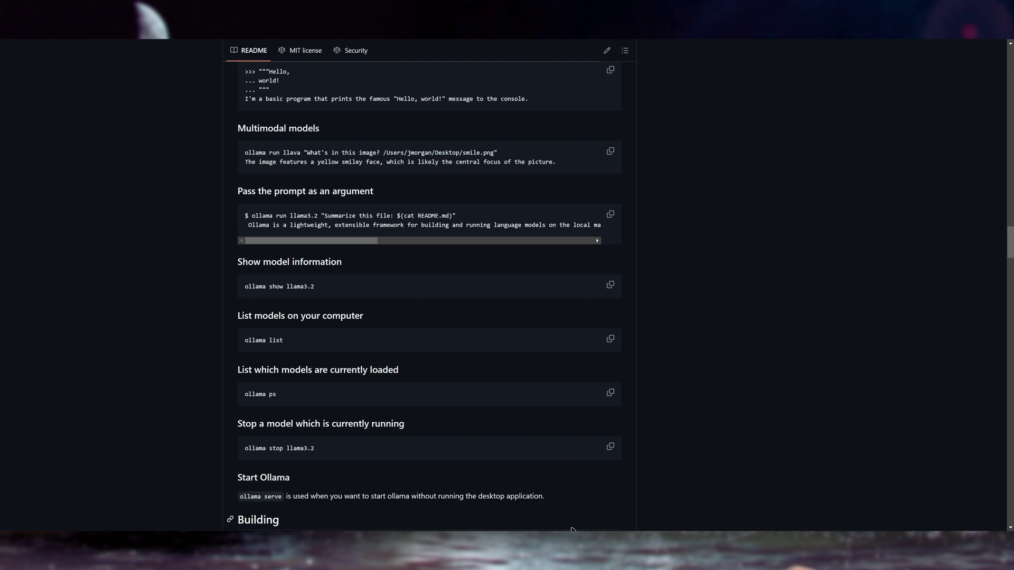
- Open a Command Prompt window and look for the running Ollama icon among the hidden system tray icons
{"action": "left_click", "coordinate": [564, 553]}
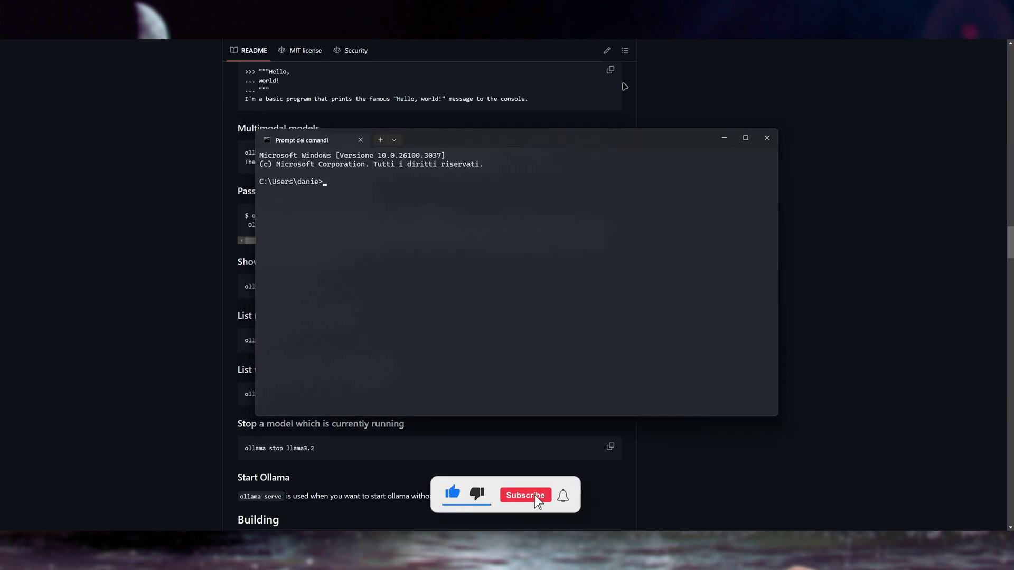
{"action": "left_click", "coordinate": [895, 546]}
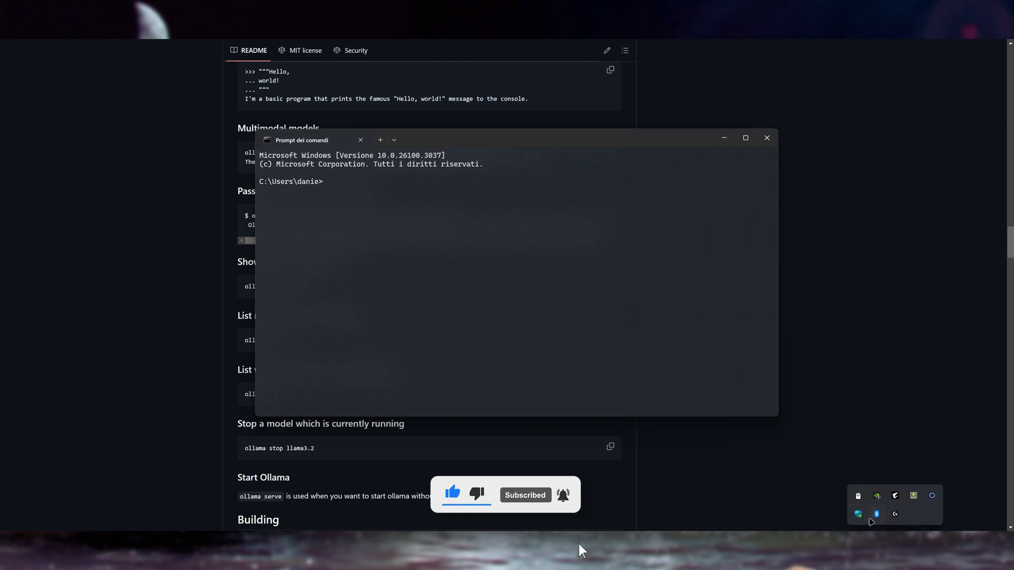
{"action": "left_click", "coordinate": [859, 497]}
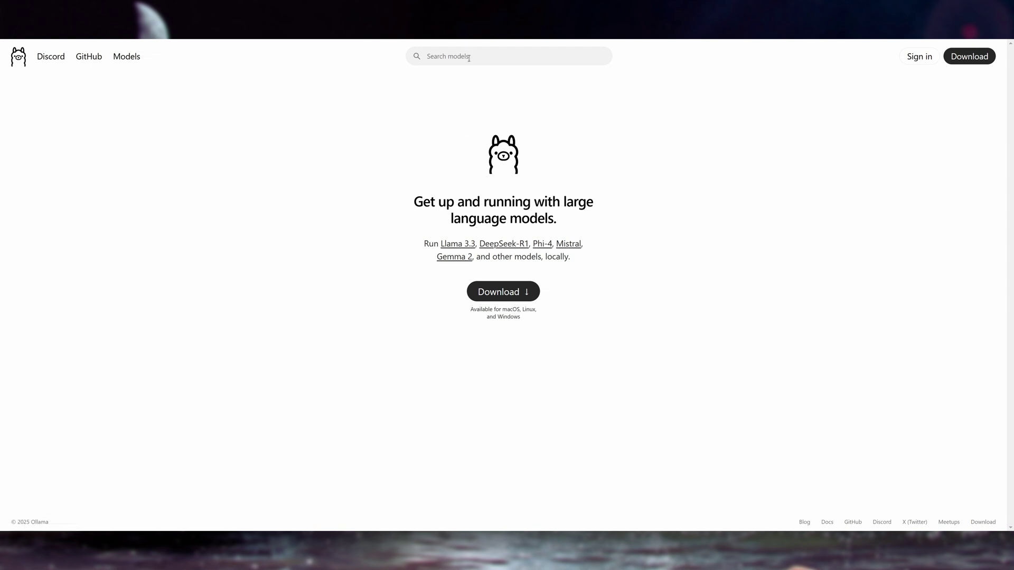
- Open the DeepSeek-R1 model page on the Ollama website and select the 14b variant
{"action": "left_click", "coordinate": [504, 245]}
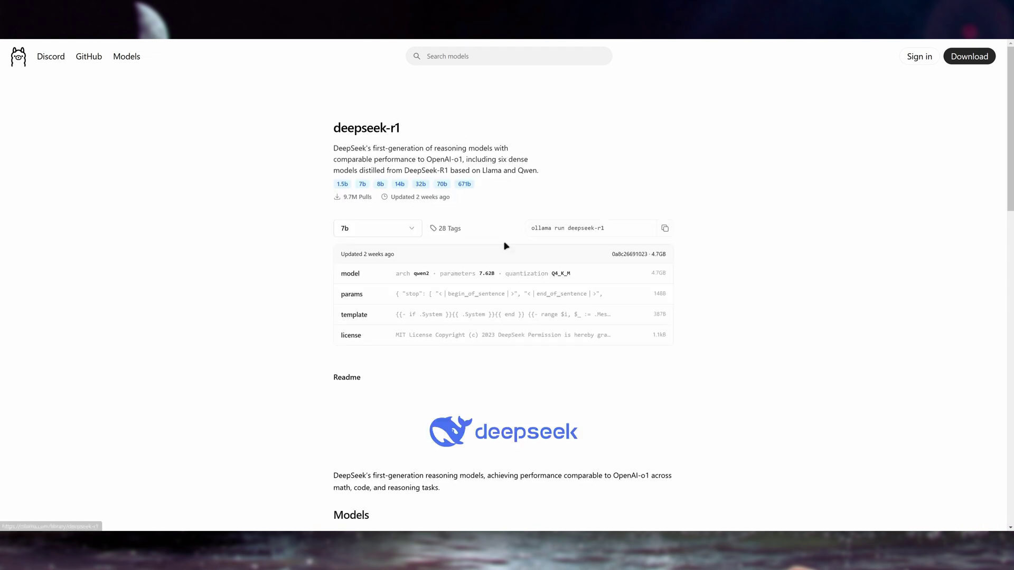
{"action": "left_click", "coordinate": [381, 235]}
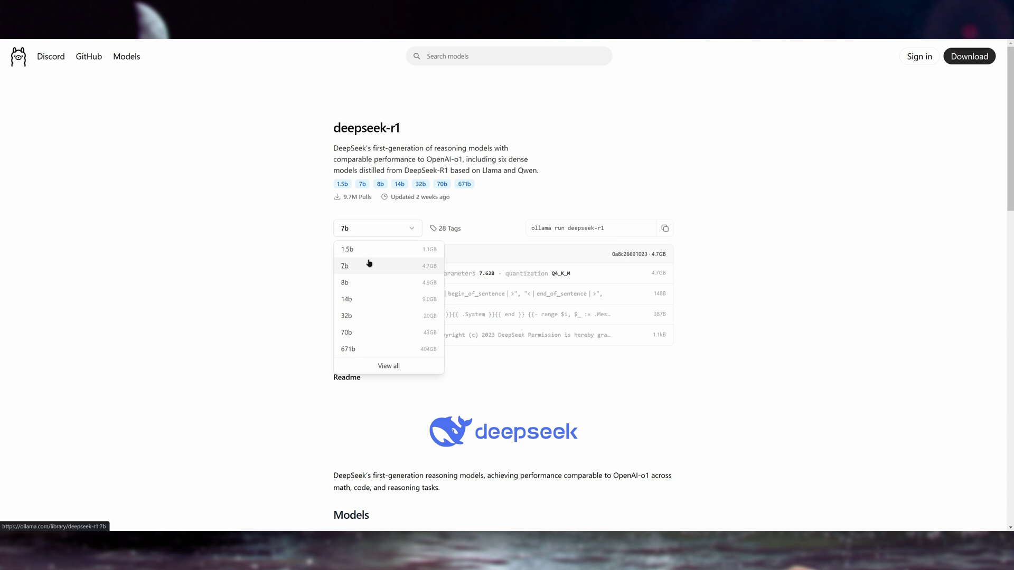
{"action": "left_click", "coordinate": [366, 299]}
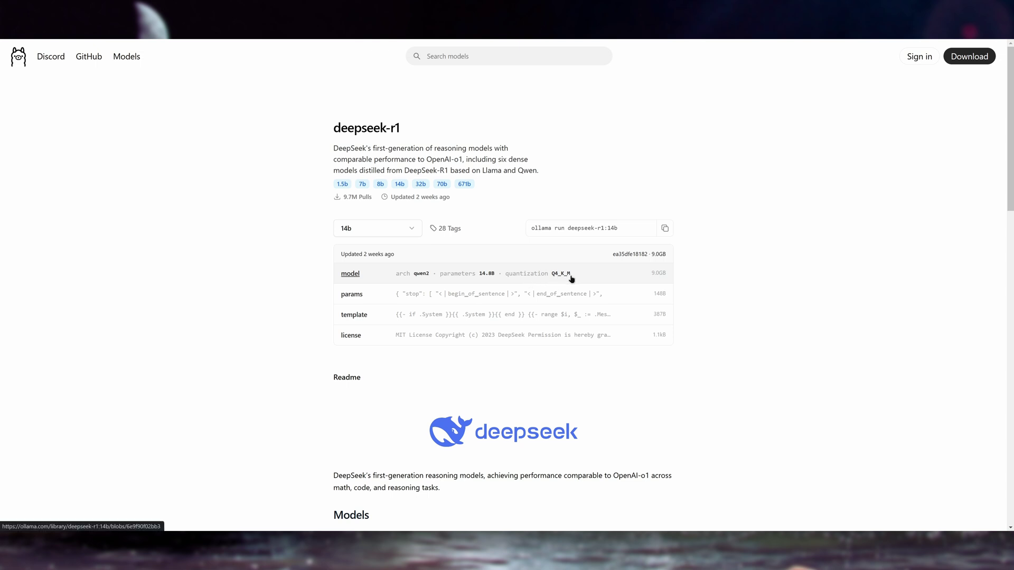
{"action": "scroll", "coordinate": [686, 314], "scroll_direction": "down", "scroll_amount": 4}
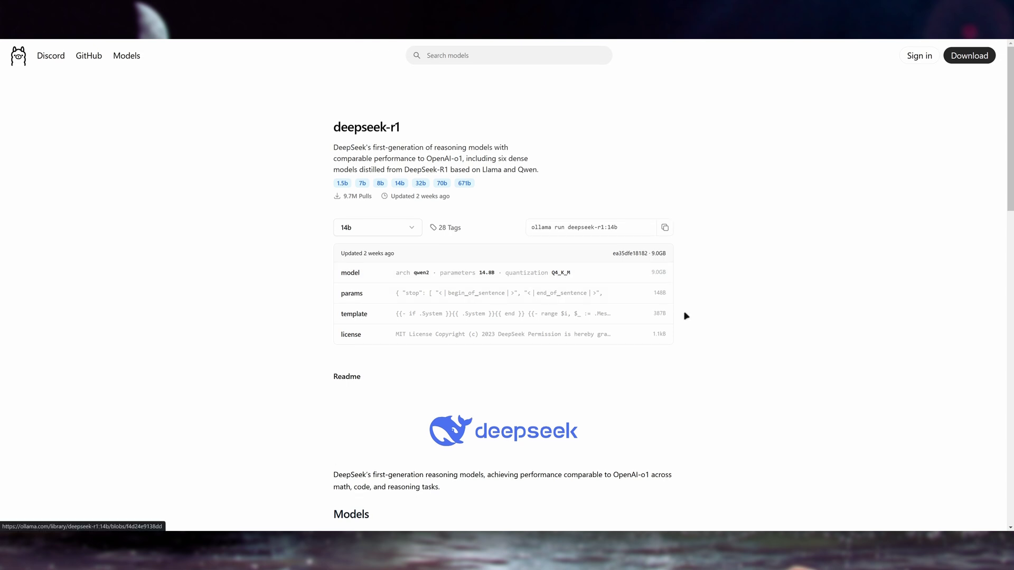
{"action": "scroll", "coordinate": [690, 325], "scroll_direction": "up", "scroll_amount": 4}
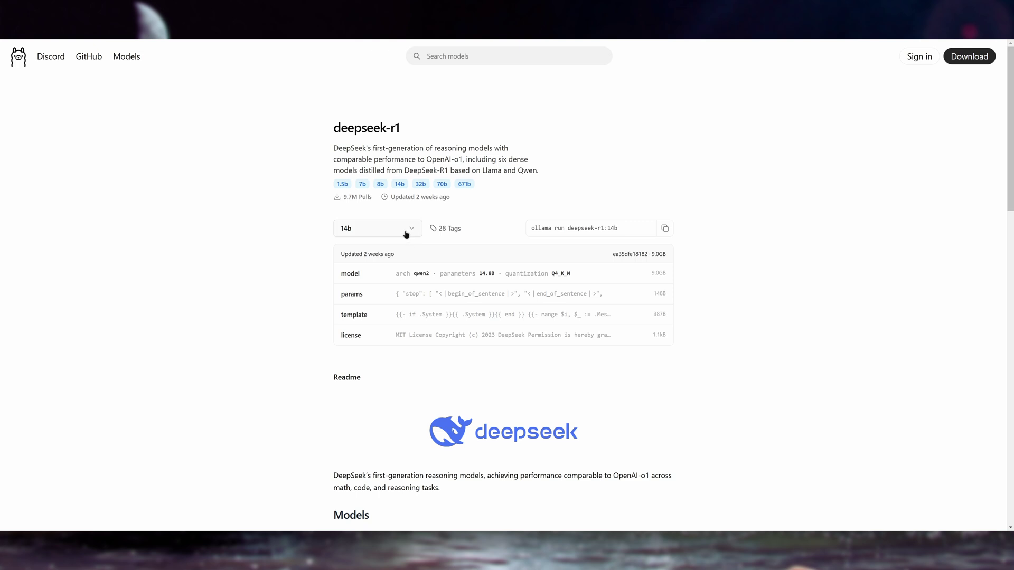
- Review the full list of deepseek-r1 tags, compare the distilled variants and their sizes, and open 14b-qwen-distill-q8_0
{"action": "left_click", "coordinate": [409, 234]}
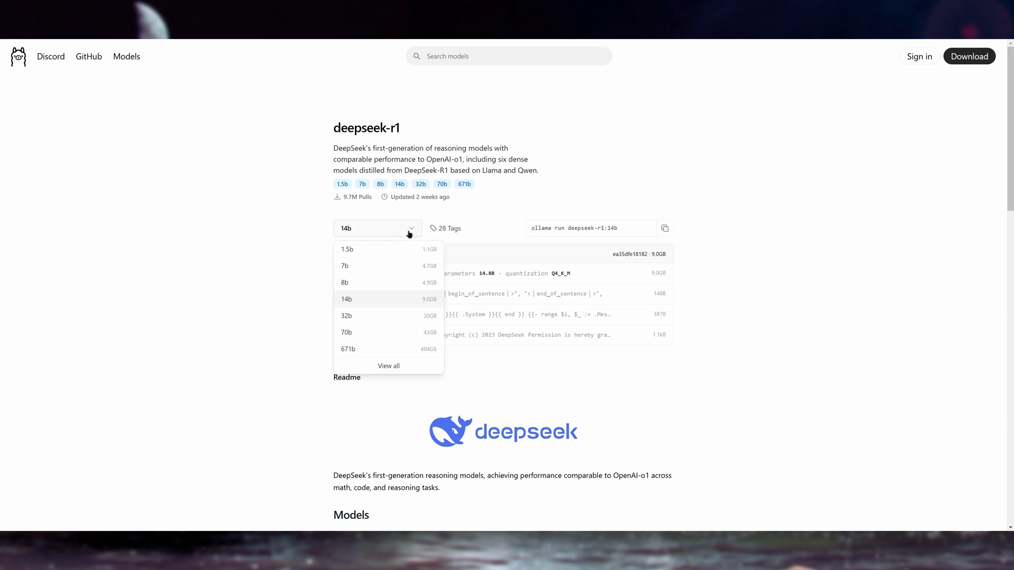
{"action": "left_click", "coordinate": [389, 366]}
{"action": "scroll", "coordinate": [681, 312], "scroll_direction": "down", "scroll_amount": 2}
{"action": "scroll", "coordinate": [578, 317], "scroll_direction": "down", "scroll_amount": 4}
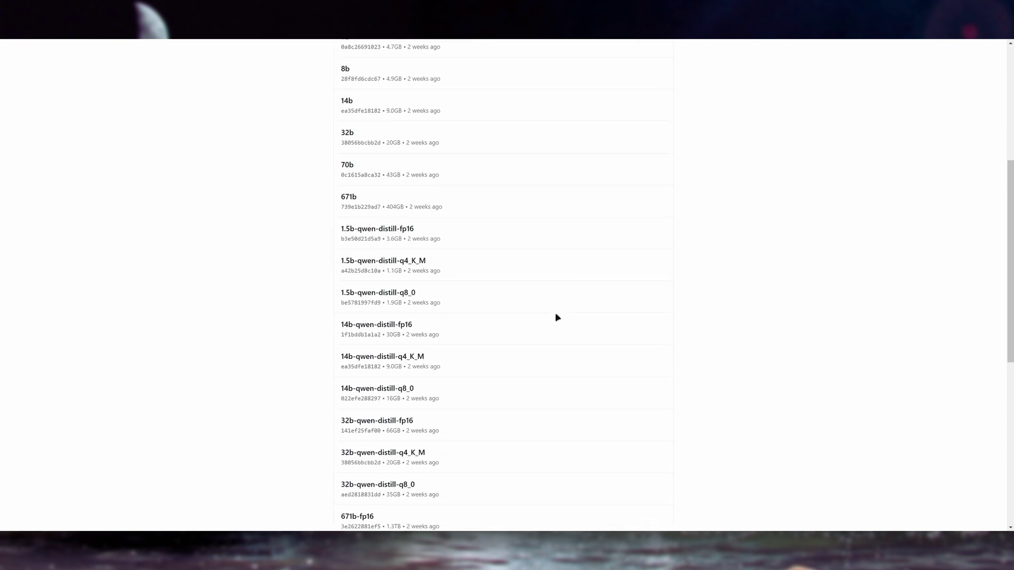
{"action": "scroll", "coordinate": [577, 309], "scroll_direction": "down", "scroll_amount": 3}
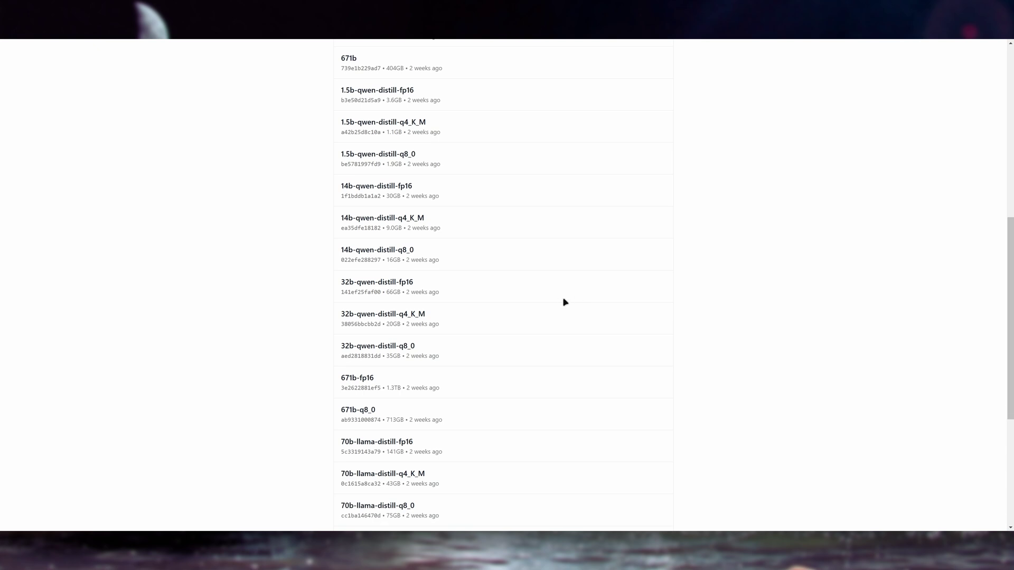
{"action": "scroll", "coordinate": [562, 312], "scroll_direction": "down", "scroll_amount": 3}
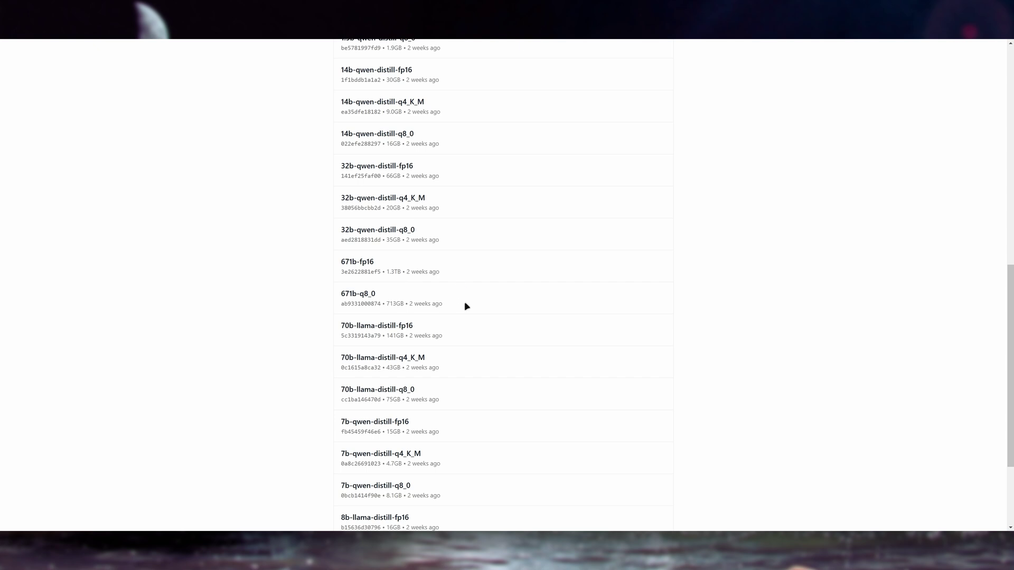
{"action": "scroll", "coordinate": [467, 305], "scroll_direction": "up", "scroll_amount": 1}
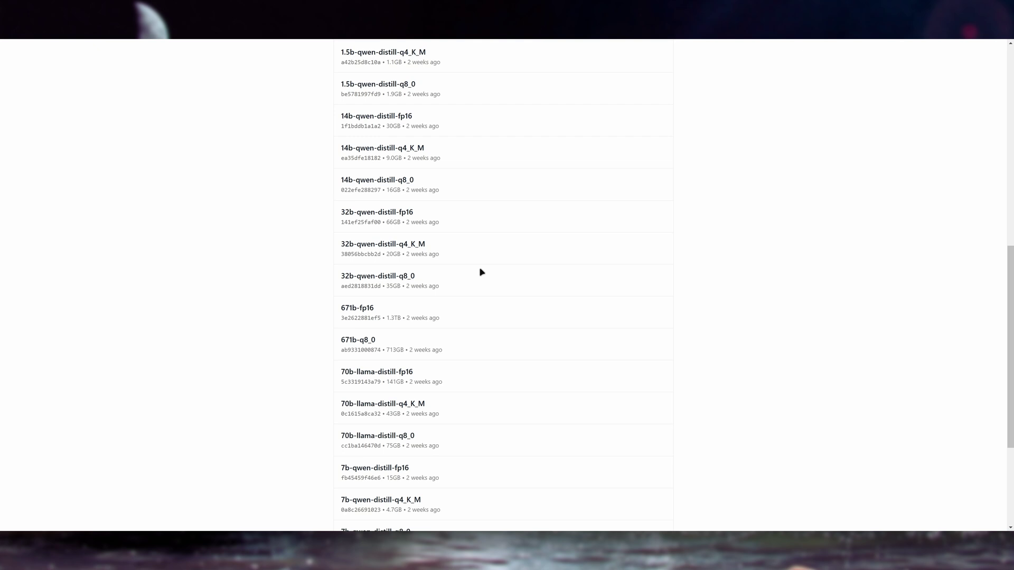
{"action": "scroll", "coordinate": [481, 272], "scroll_direction": "up", "scroll_amount": 1}
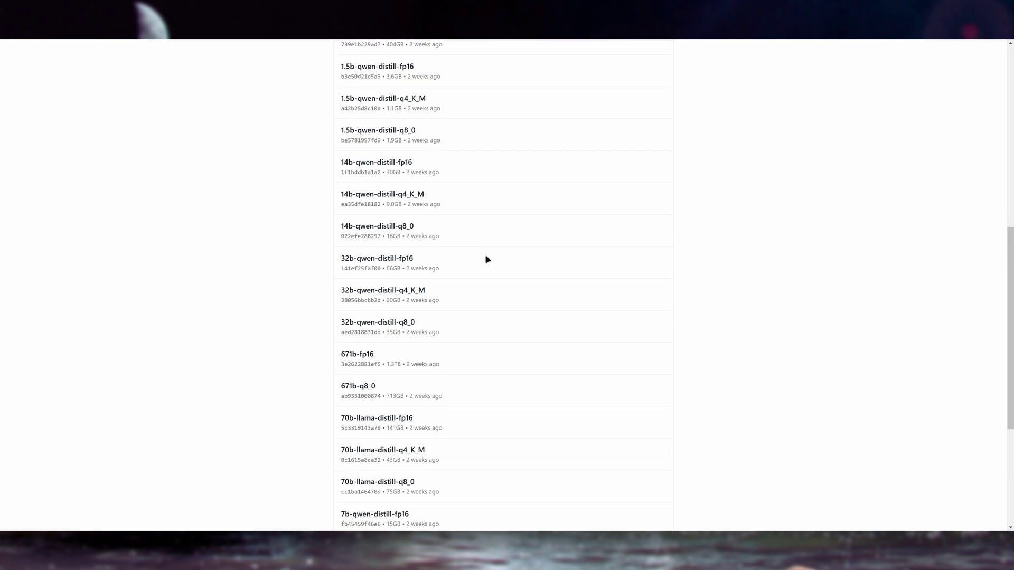
{"action": "scroll", "coordinate": [534, 287], "scroll_direction": "up", "scroll_amount": 1}
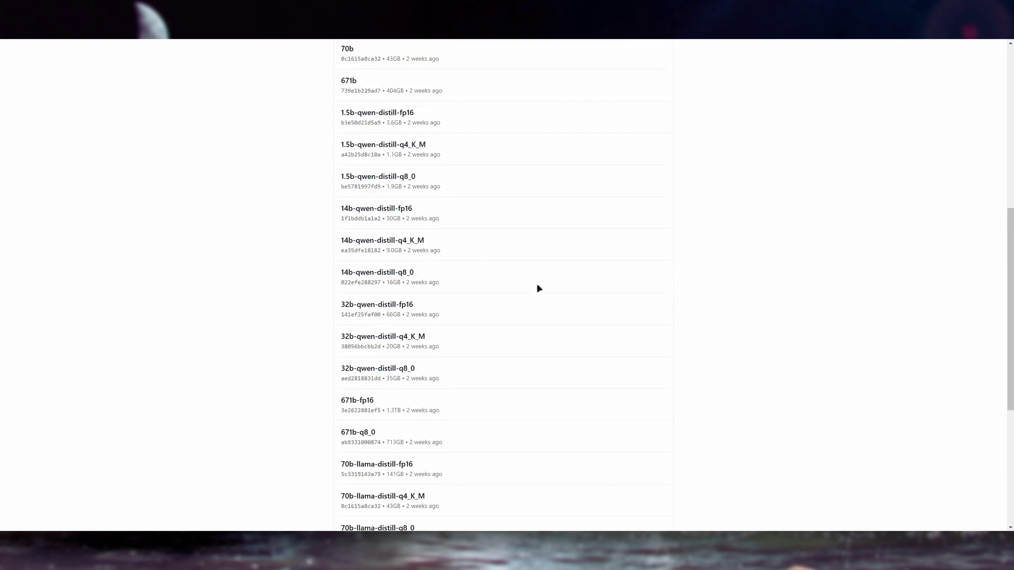
{"action": "scroll", "coordinate": [525, 294], "scroll_direction": "down", "scroll_amount": 6}
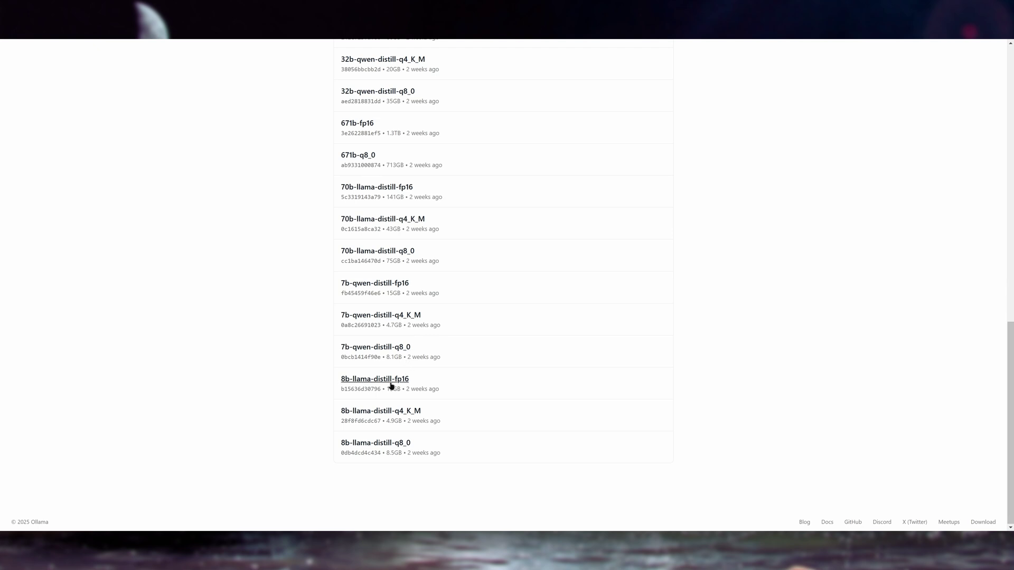
{"action": "scroll", "coordinate": [464, 339], "scroll_direction": "up", "scroll_amount": 12}
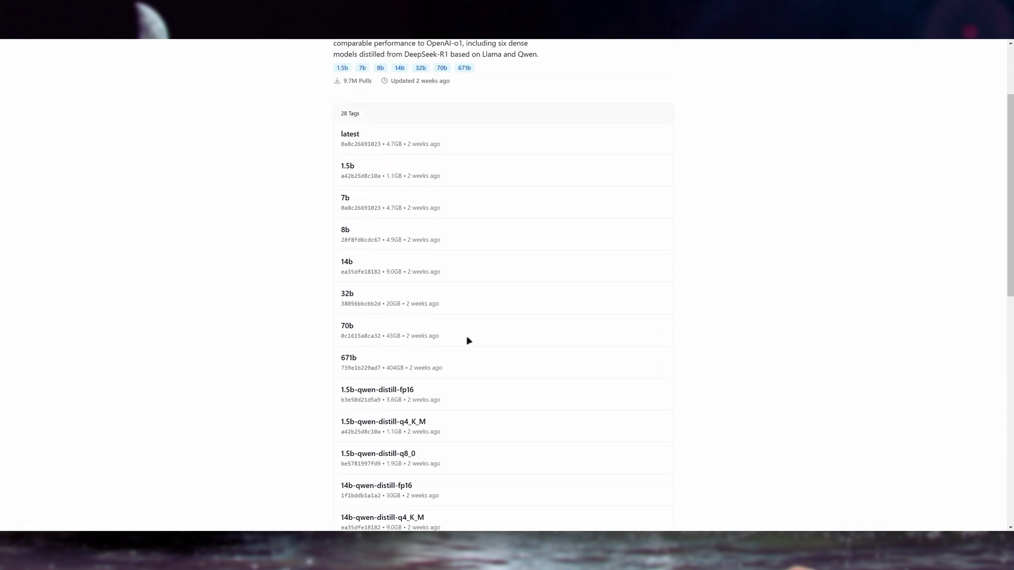
{"action": "scroll", "coordinate": [468, 341], "scroll_direction": "down", "scroll_amount": 6}
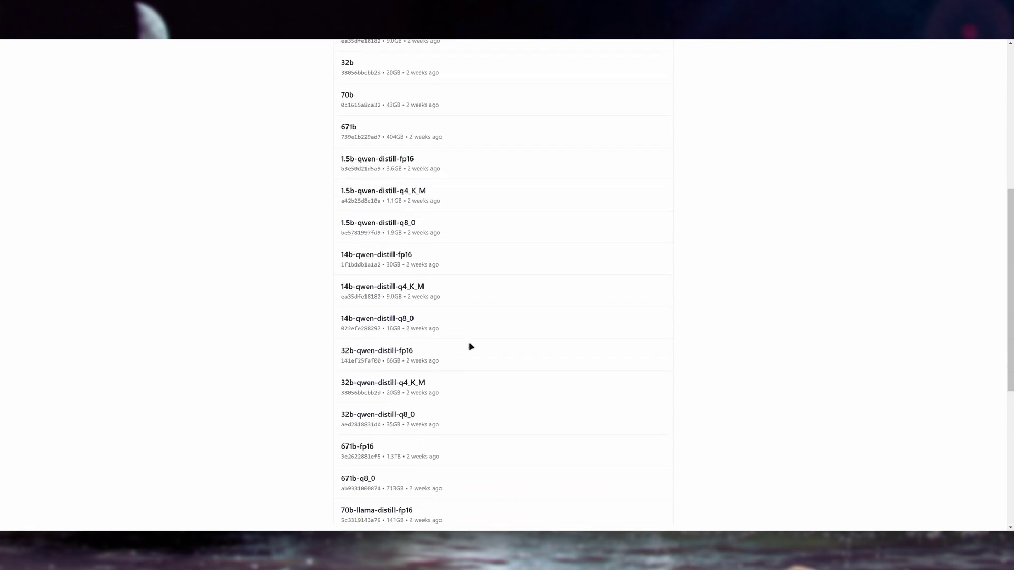
{"action": "scroll", "coordinate": [474, 333], "scroll_direction": "up", "scroll_amount": 6}
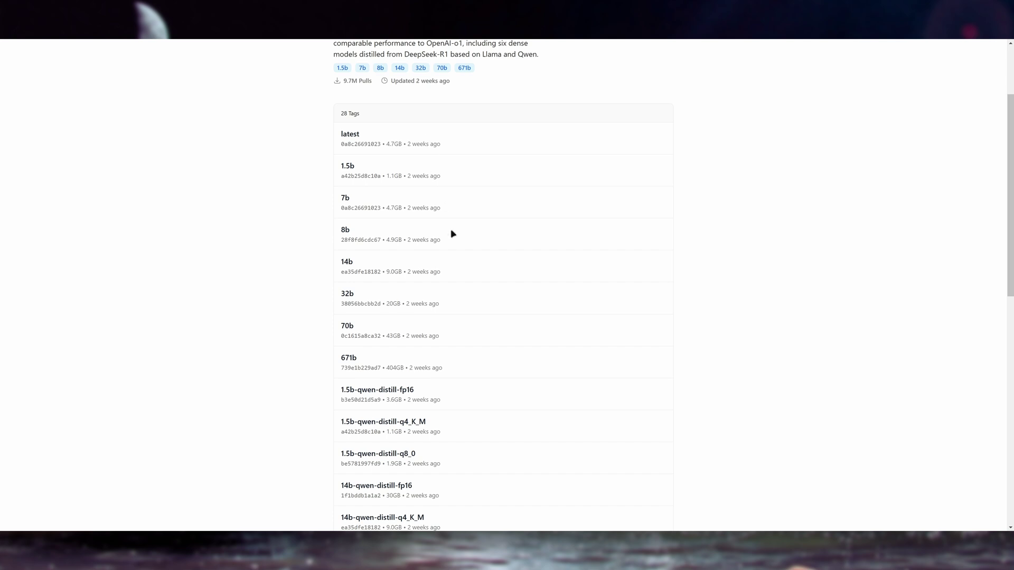
{"action": "scroll", "coordinate": [515, 327], "scroll_direction": "down", "scroll_amount": 5}
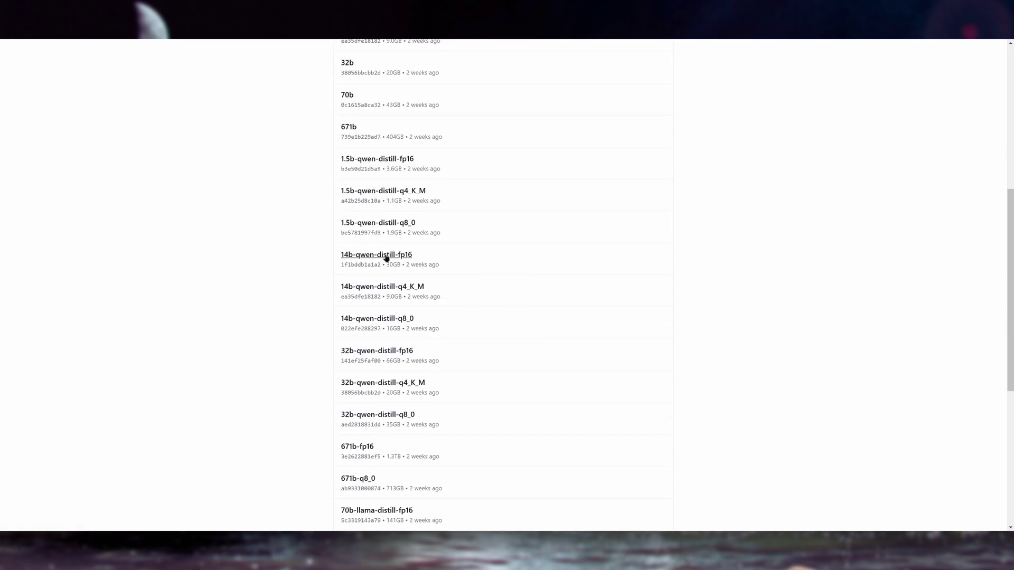
{"action": "scroll", "coordinate": [478, 277], "scroll_direction": "down", "scroll_amount": 2}
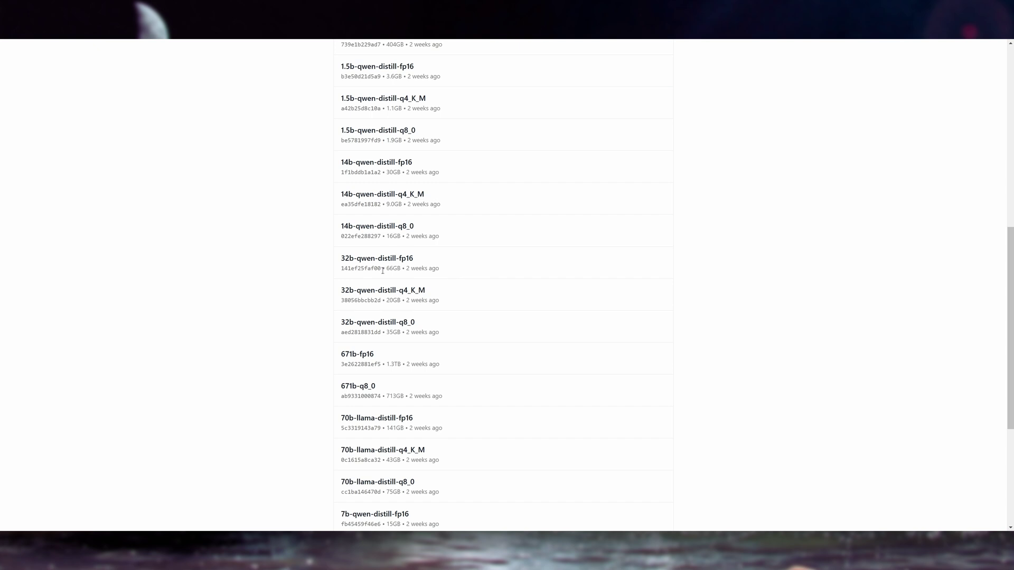
{"action": "scroll", "coordinate": [453, 265], "scroll_direction": "up", "scroll_amount": 2}
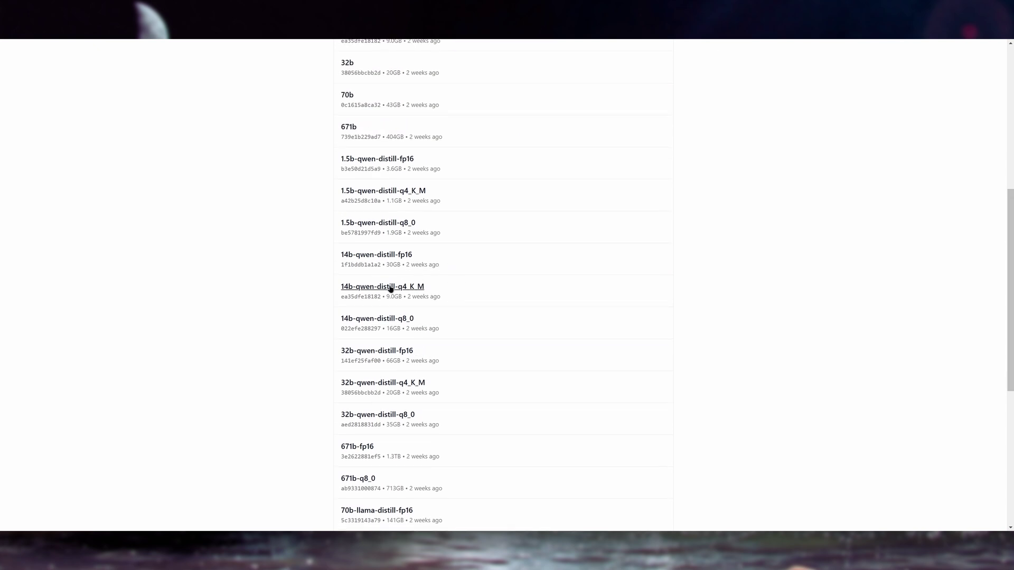
{"action": "left_click", "coordinate": [405, 317]}
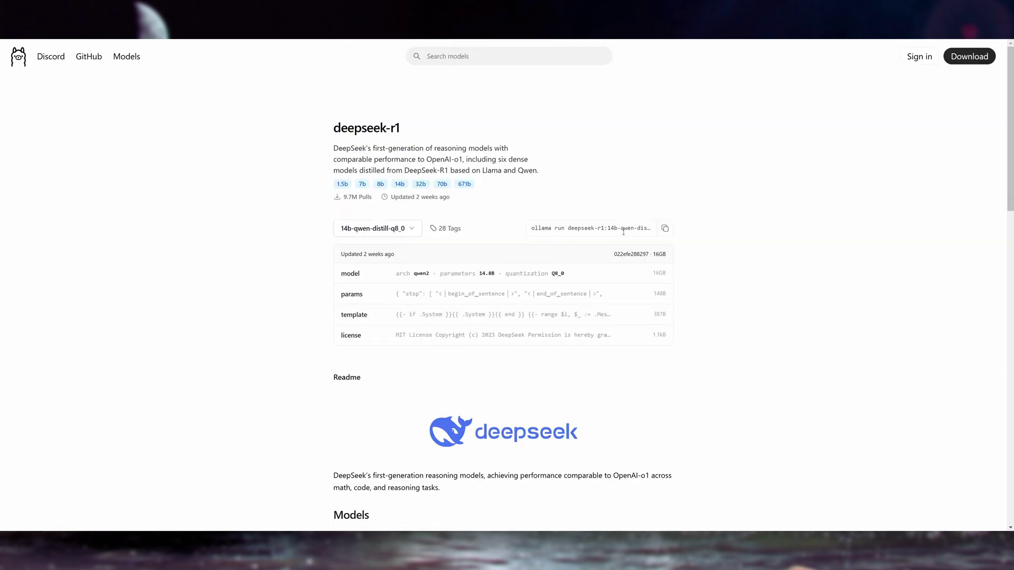
- Switch the model page back to the 14b variant, copy its run command, and execute "ollama run deepseek-r1:14b" in Command Prompt
{"action": "left_click", "coordinate": [411, 235]}
{"action": "left_click", "coordinate": [389, 298]}
{"action": "left_click", "coordinate": [664, 228]}
{"action": "key", "text": "ctrl+v"}
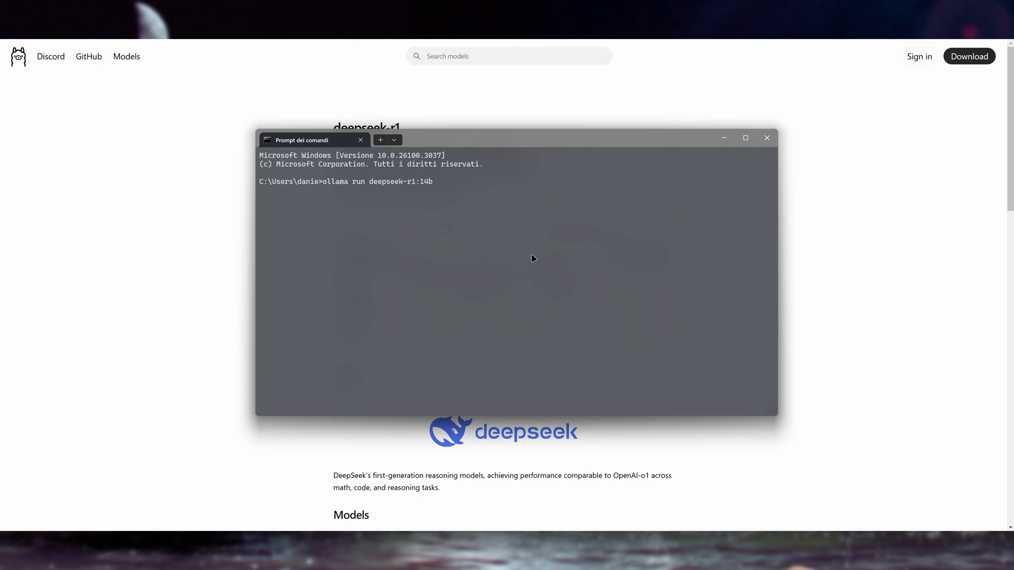
{"action": "key", "text": "Return"}
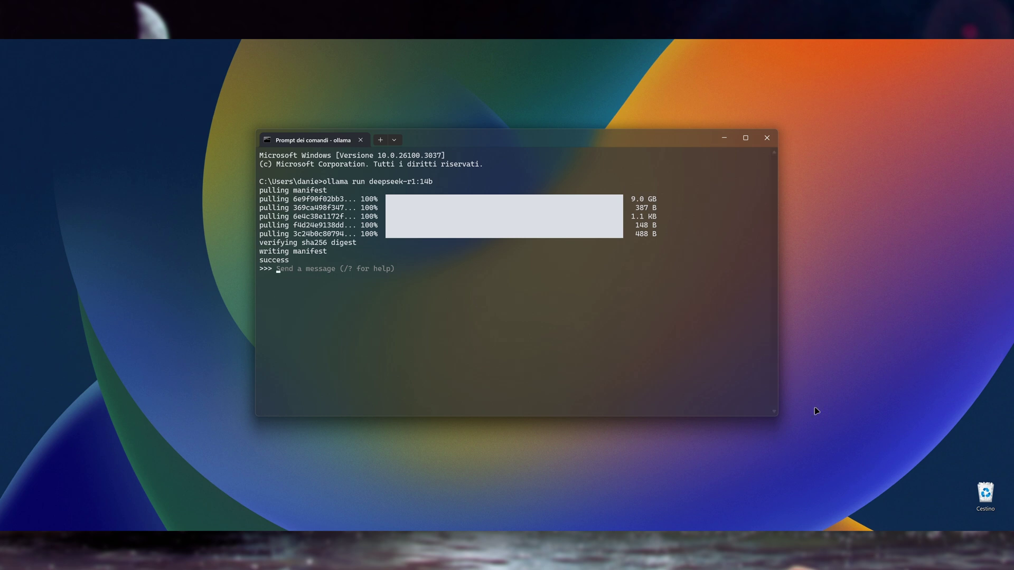
- Check the GPU's performance and dedicated memory usage in Task Manager, then close it
{"action": "key", "text": "ctrl+shift+Escape"}
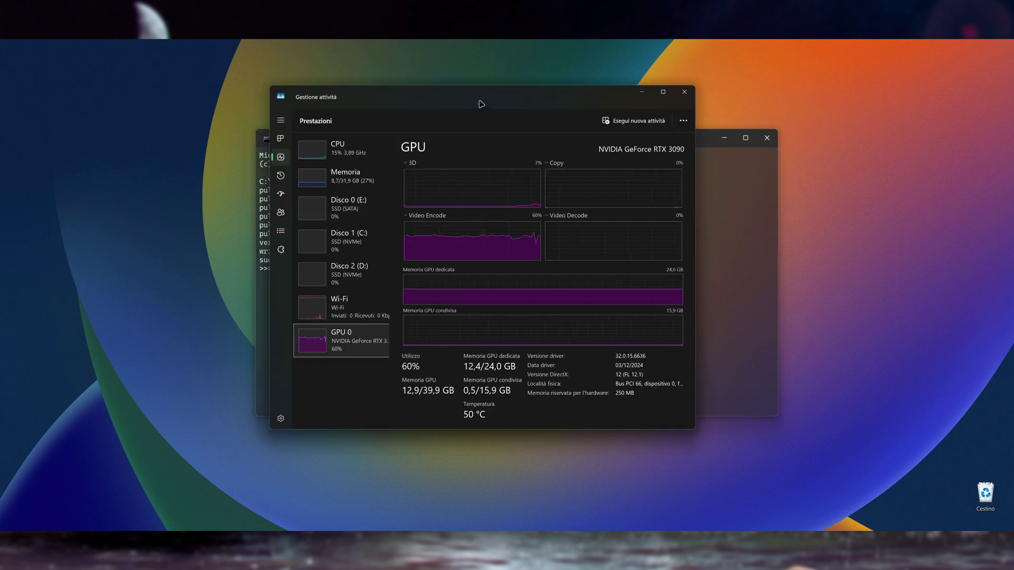
{"action": "key", "text": "alt+F4"}
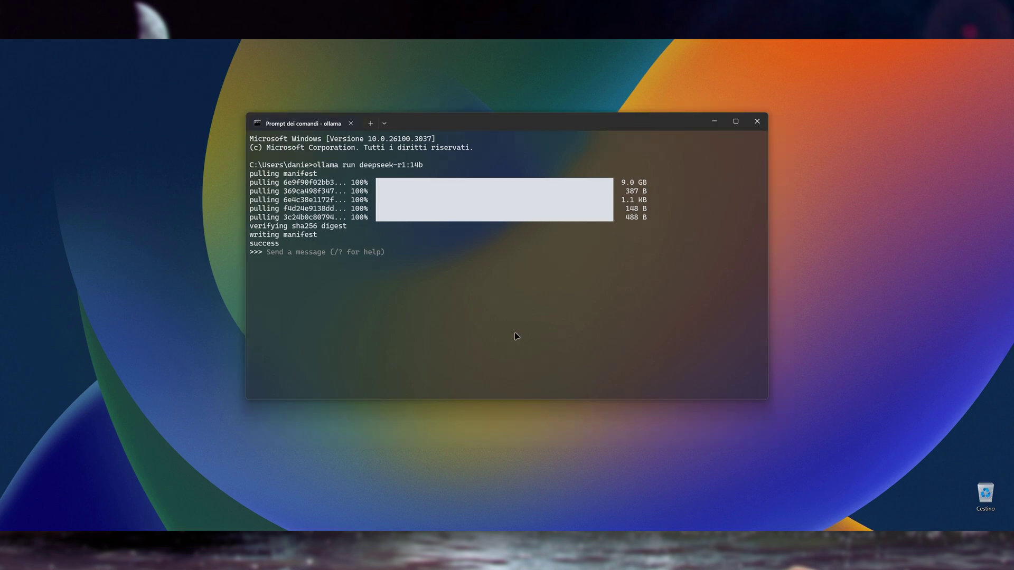
- Ask the deepseek-r1:14b model "Conosci ComfyUI?" in the terminal and review its reasoning and answer
{"action": "left_click", "coordinate": [449, 300]}
{"action": "type", "text": "Conosci ComfyUI?"}
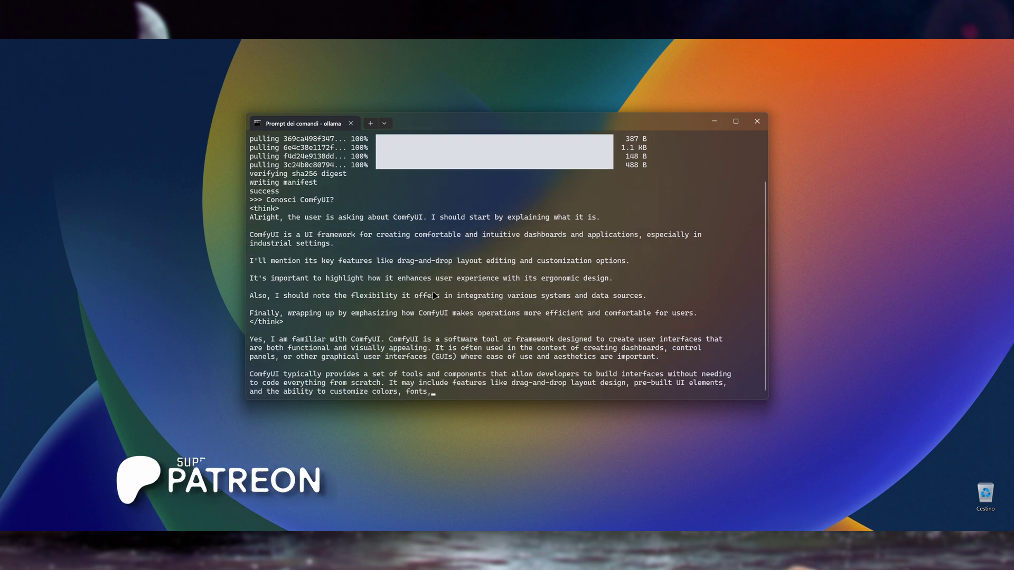
{"action": "scroll", "coordinate": [327, 213], "scroll_direction": "up", "scroll_amount": 1}
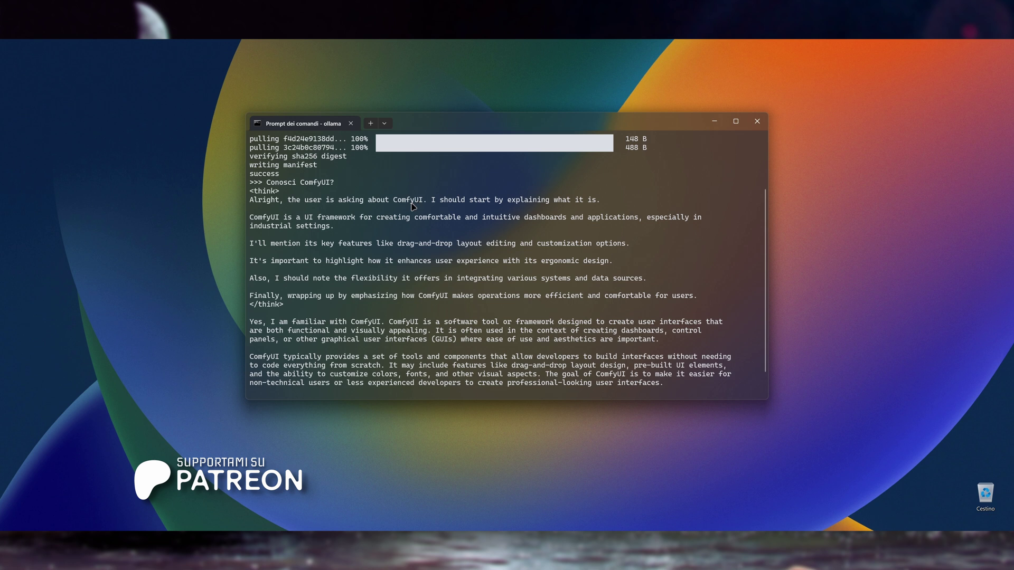
- Reread the model's ComfyUI reasoning and answer, and send the follow-up prompt "Rispondimi in italiano"
{"action": "scroll", "coordinate": [325, 227], "scroll_direction": "down", "scroll_amount": 1}
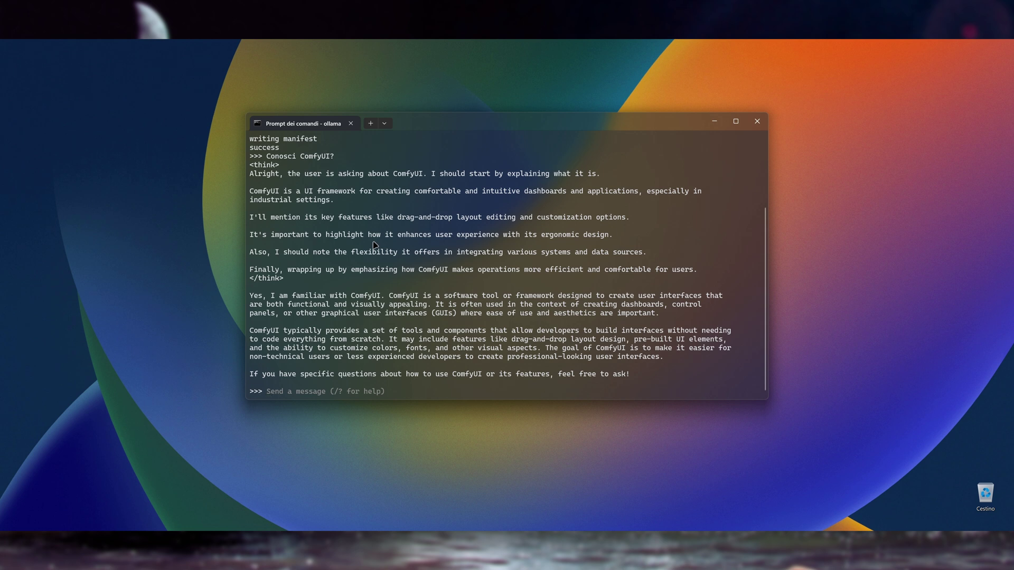
{"action": "scroll", "coordinate": [374, 246], "scroll_direction": "up", "scroll_amount": 4}
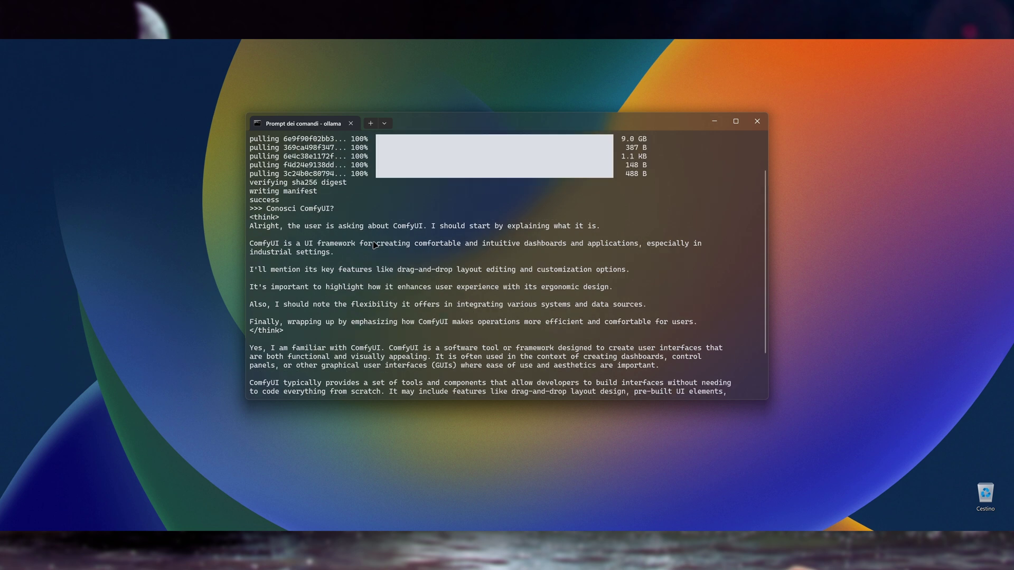
{"action": "scroll", "coordinate": [399, 270], "scroll_direction": "down", "scroll_amount": 4}
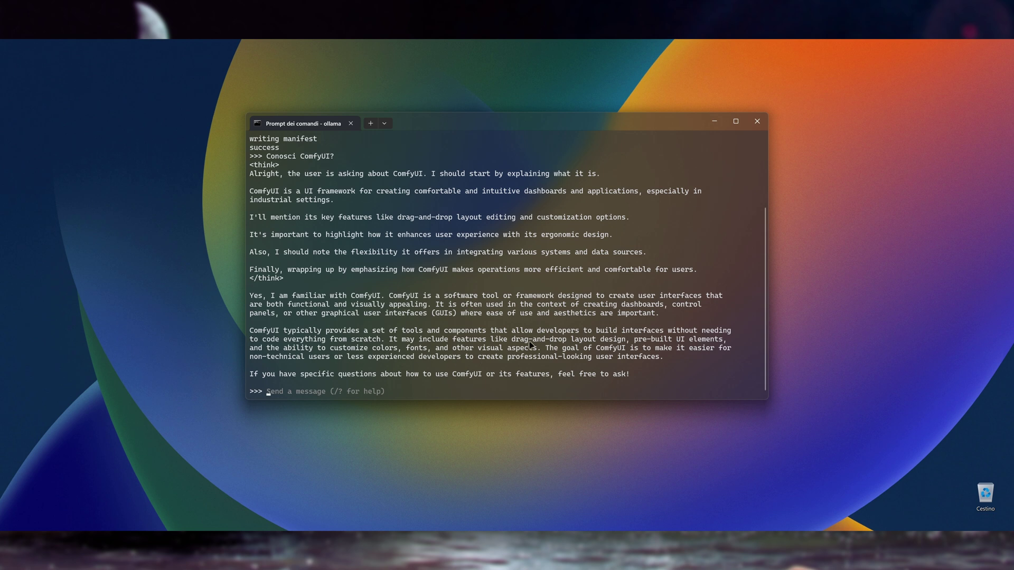
{"action": "scroll", "coordinate": [597, 342], "scroll_direction": "up", "scroll_amount": 2}
{"action": "scroll", "coordinate": [591, 343], "scroll_direction": "down", "scroll_amount": 2}
{"action": "type", "text": "Rispondimi in italiano"}
{"action": "key", "text": "Return"}
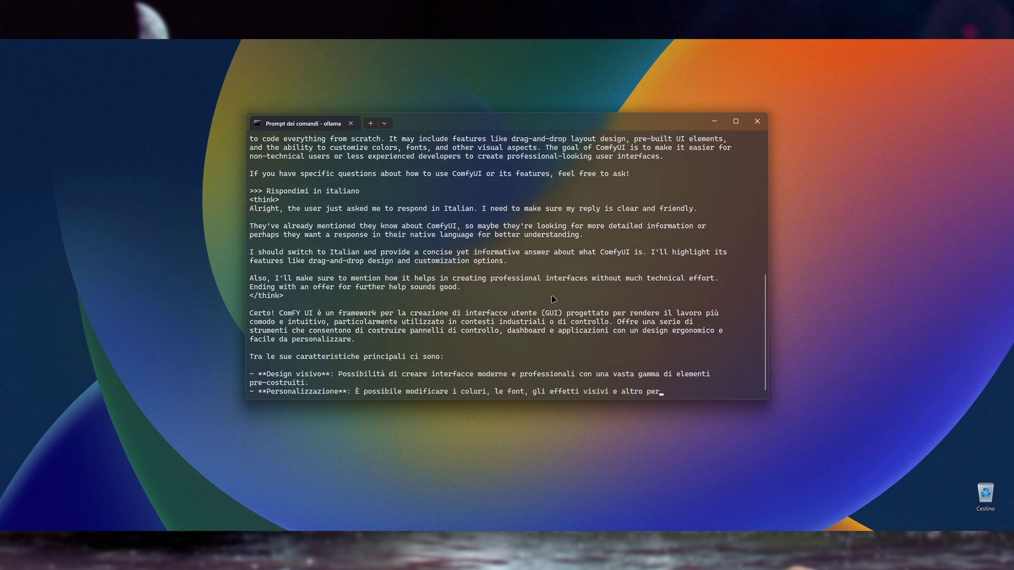
- Review the model's Italian reply and compare it with the earlier English reasoning and answer in the terminal
{"action": "scroll", "coordinate": [477, 265], "scroll_direction": "up", "scroll_amount": 1}
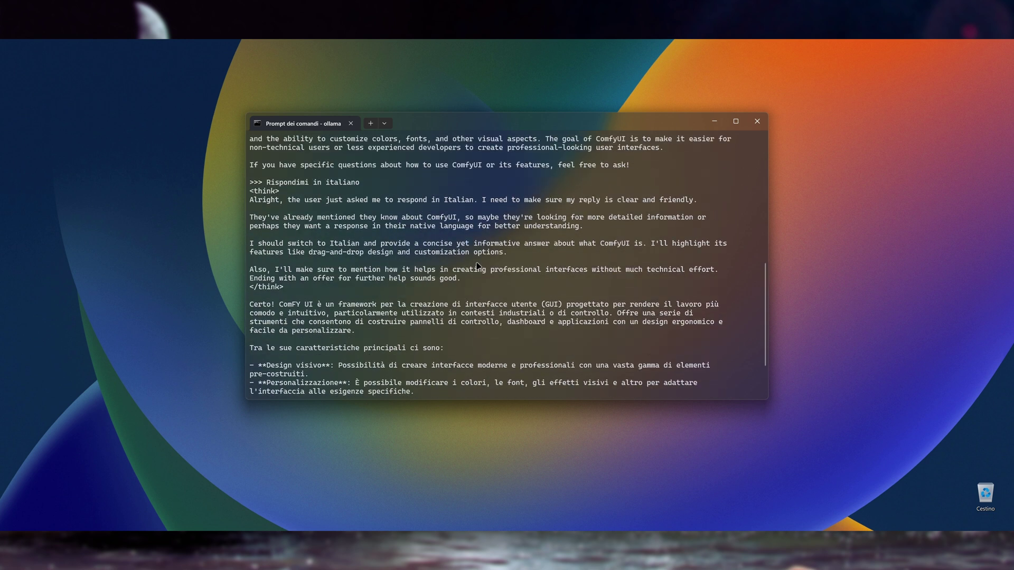
{"action": "scroll", "coordinate": [461, 269], "scroll_direction": "down", "scroll_amount": 3}
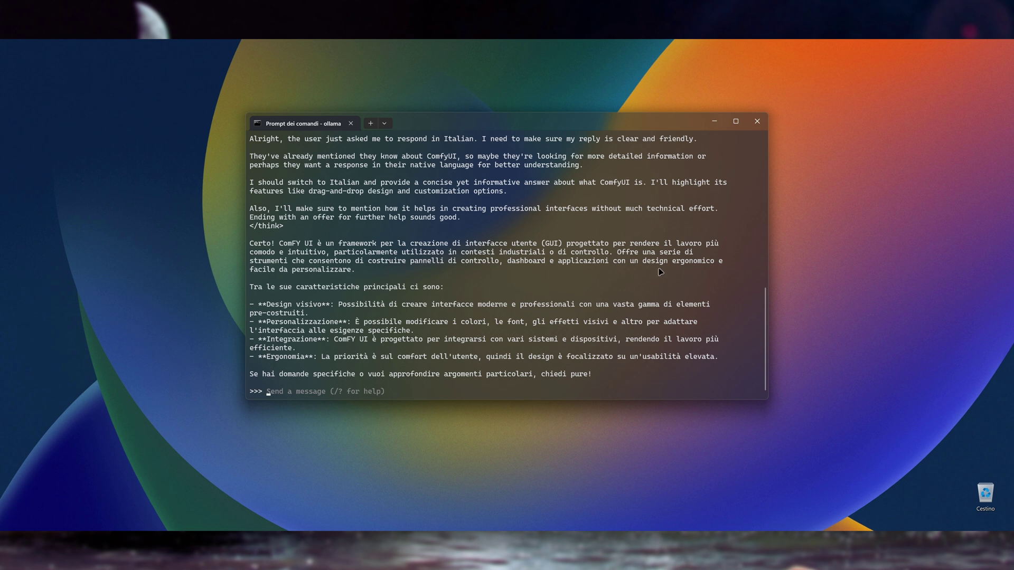
{"action": "scroll", "coordinate": [660, 301], "scroll_direction": "up", "scroll_amount": 7}
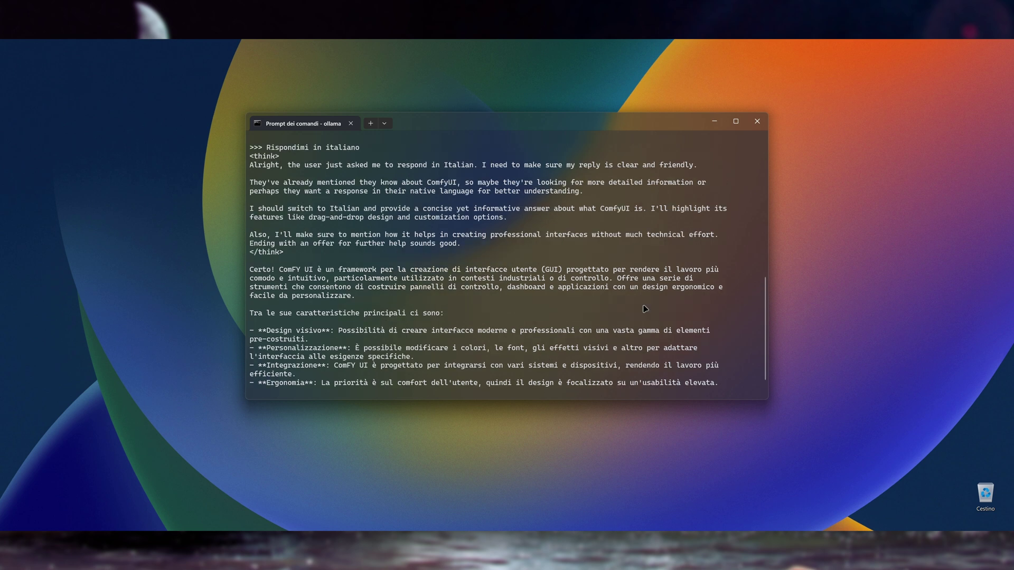
{"action": "scroll", "coordinate": [644, 309], "scroll_direction": "up", "scroll_amount": 9}
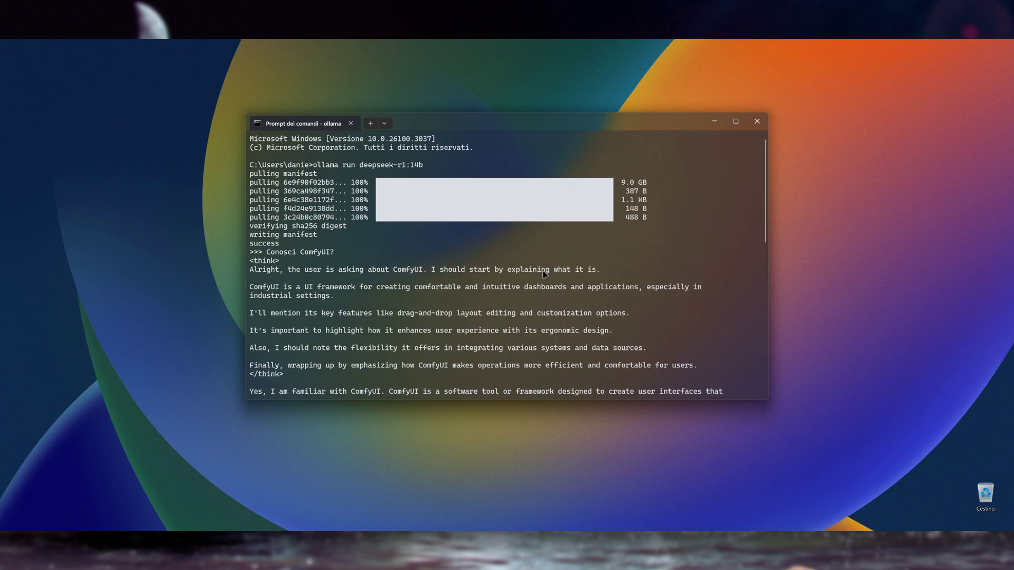
{"action": "scroll", "coordinate": [512, 272], "scroll_direction": "down", "scroll_amount": 6}
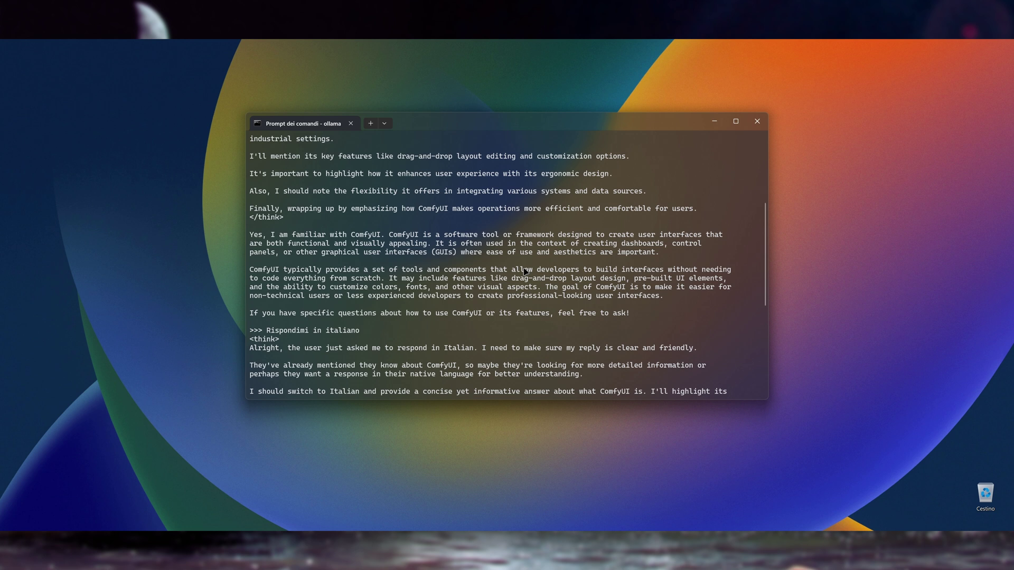
{"action": "scroll", "coordinate": [543, 276], "scroll_direction": "down", "scroll_amount": 8}
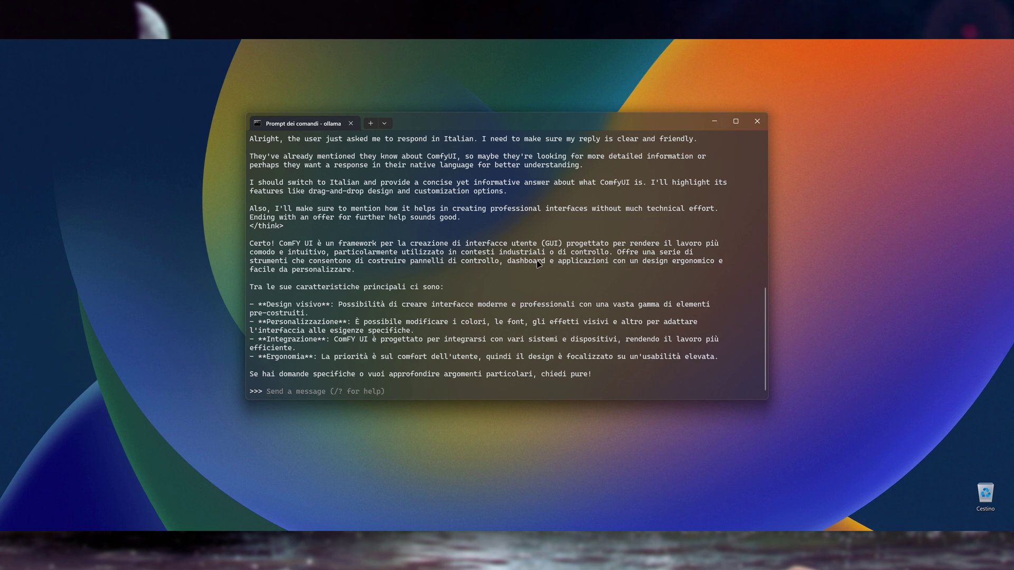
- End the deepseek-r1:14b chat session with the "/bye" command
{"action": "key", "text": "ctrl+c"}
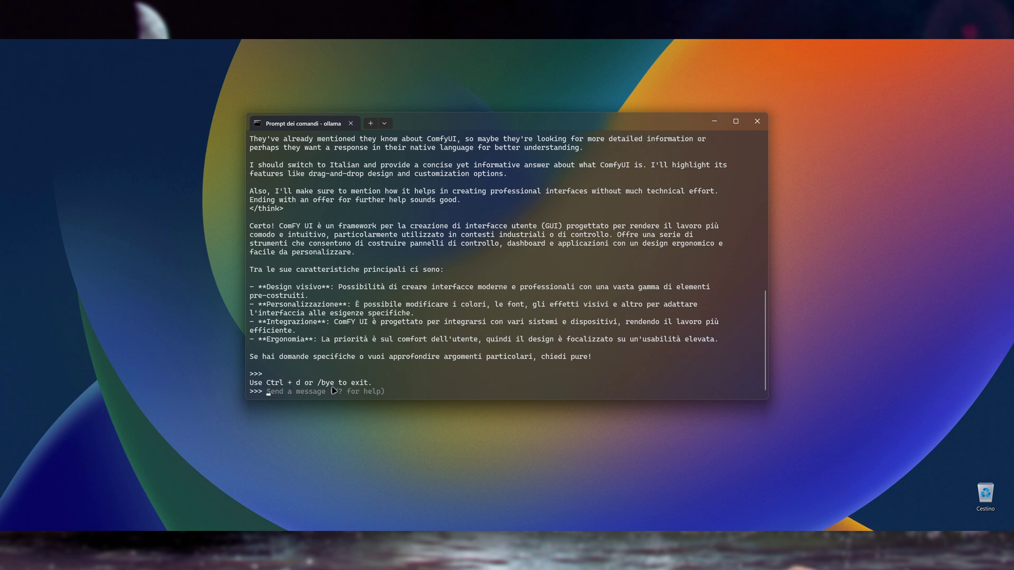
{"action": "type", "text": "/bye"}
{"action": "key", "text": "Return"}
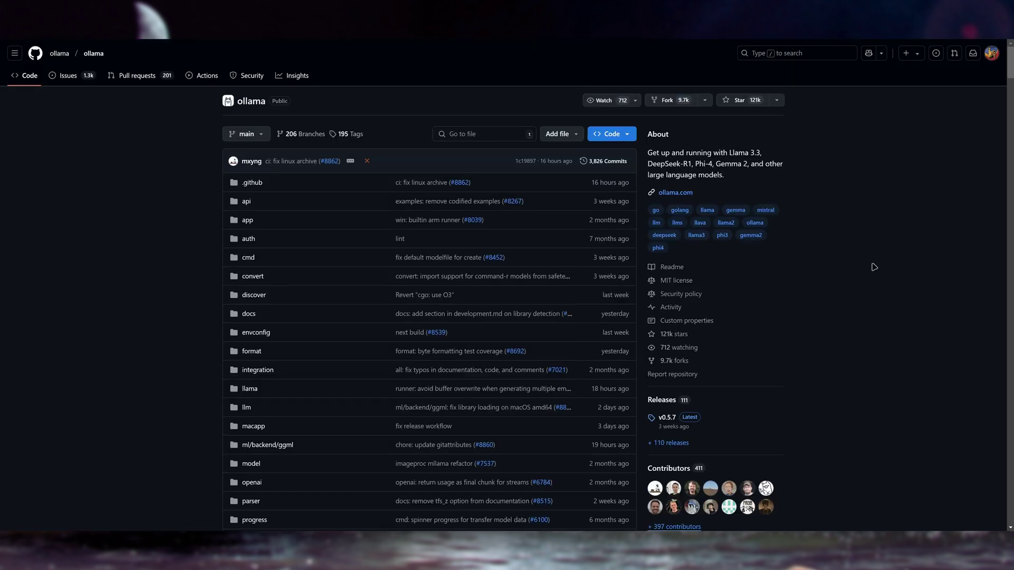
- Examine the Ollama GitHub README's CLI Reference for the commands that pull, remove, copy and list models
{"action": "scroll", "coordinate": [1012, 118], "scroll_direction": "down", "scroll_amount": 15}
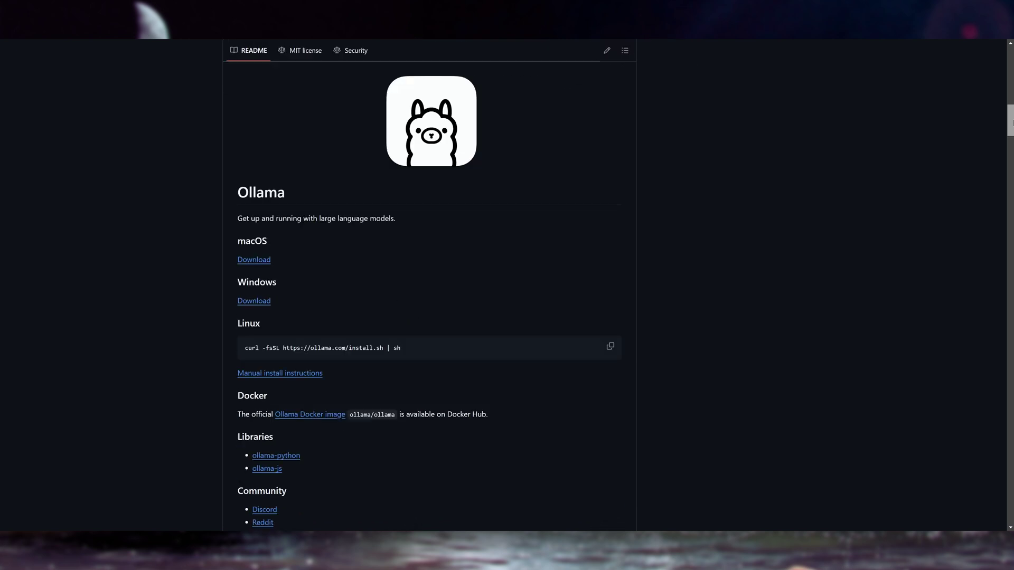
{"action": "scroll", "coordinate": [439, 255], "scroll_direction": "down", "scroll_amount": 20}
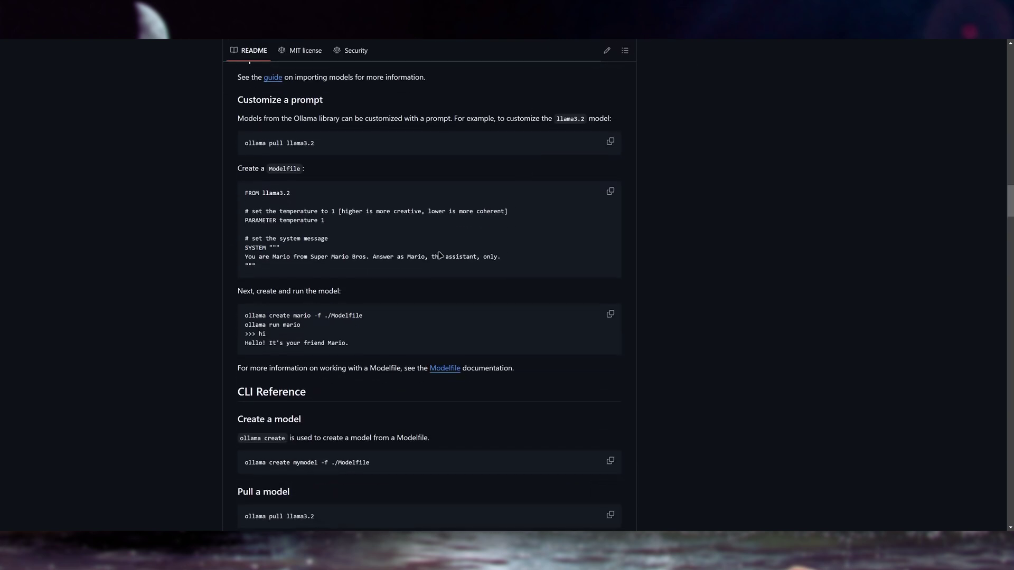
{"action": "scroll", "coordinate": [439, 255], "scroll_direction": "down", "scroll_amount": 1}
{"action": "scroll", "coordinate": [440, 255], "scroll_direction": "down", "scroll_amount": 6}
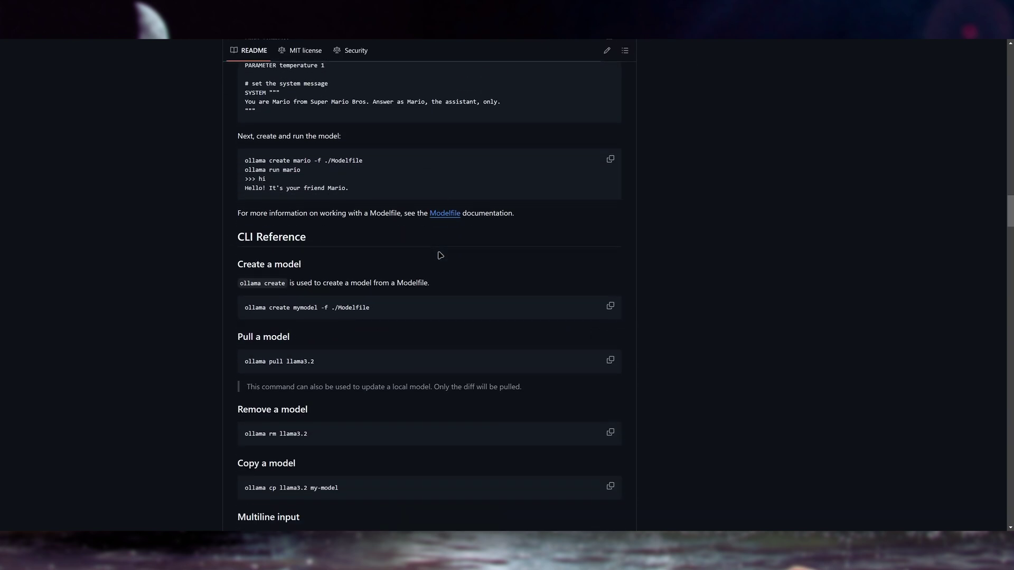
{"action": "scroll", "coordinate": [248, 295], "scroll_direction": "down", "scroll_amount": 3}
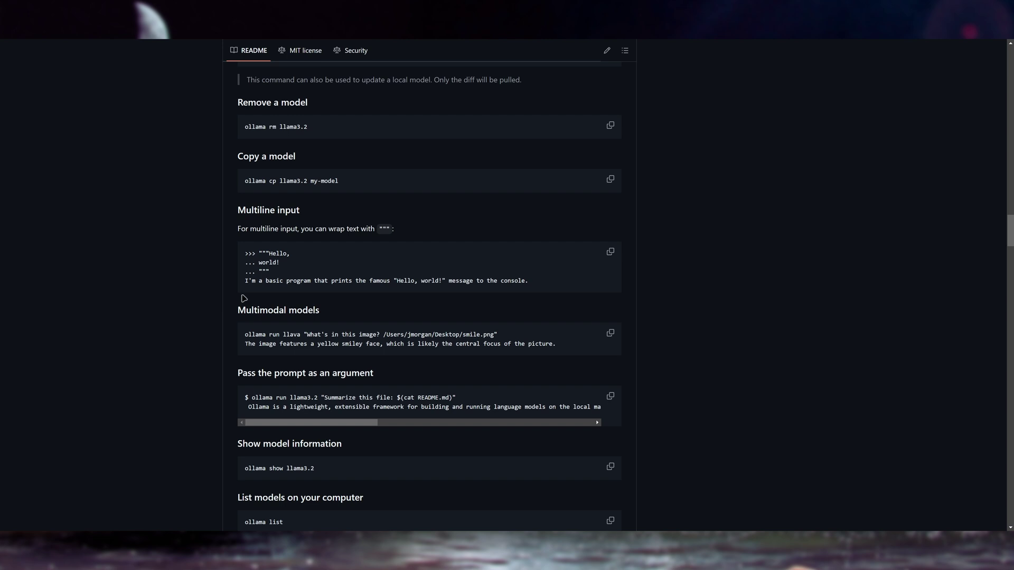
{"action": "scroll", "coordinate": [265, 294], "scroll_direction": "up", "scroll_amount": 2}
{"action": "scroll", "coordinate": [264, 294], "scroll_direction": "up", "scroll_amount": 1}
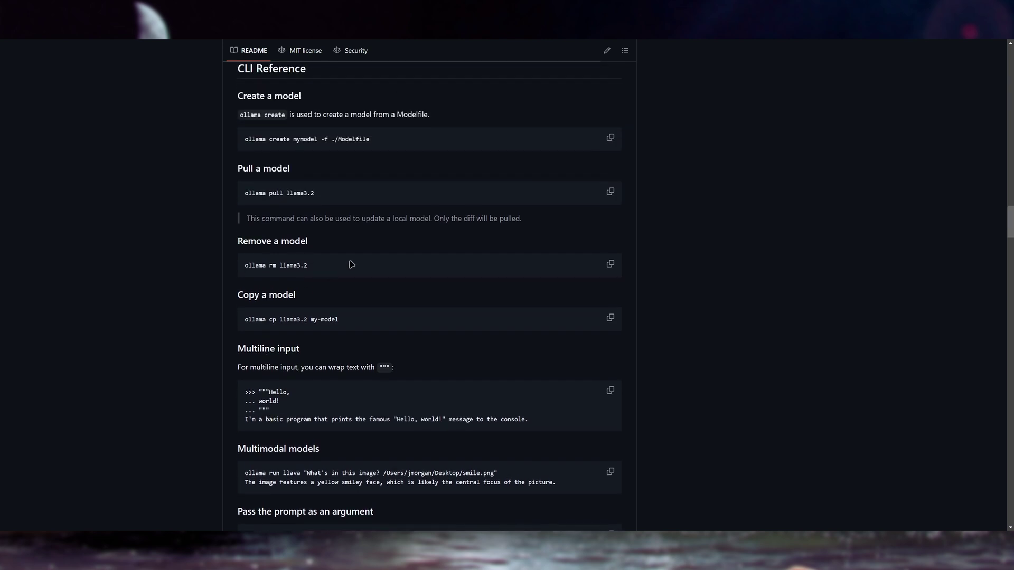
{"action": "scroll", "coordinate": [351, 262], "scroll_direction": "down", "scroll_amount": 5}
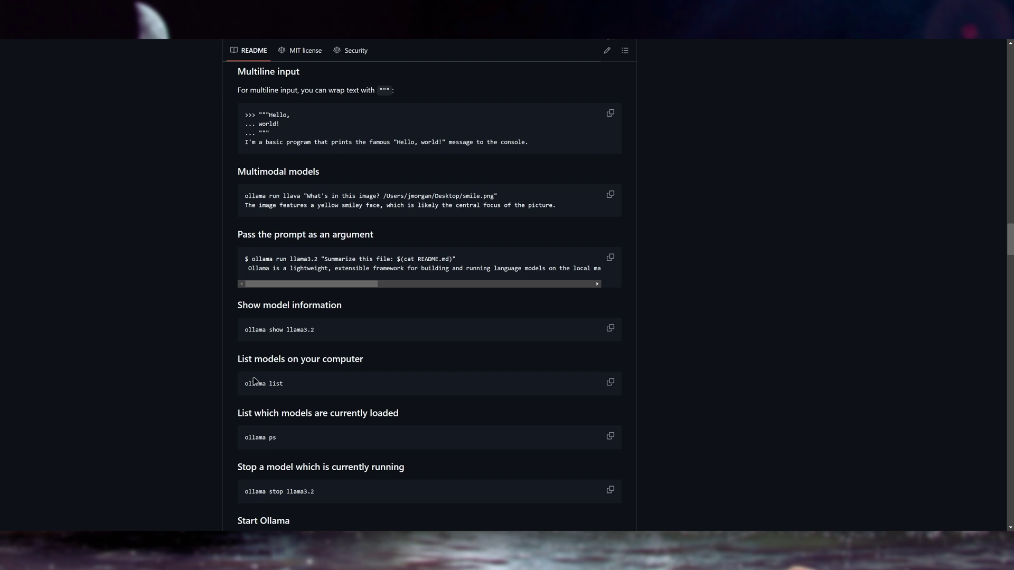
- Copy the "ollama list" command from the README and run it in Command Prompt to list the installed models
{"action": "left_click_drag", "start_coordinate": [245, 383], "coordinate": [287, 383]}
{"action": "key", "text": "ctrl+c"}
{"action": "key", "text": "alt+Tab"}
{"action": "key", "text": "ctrl+v"}
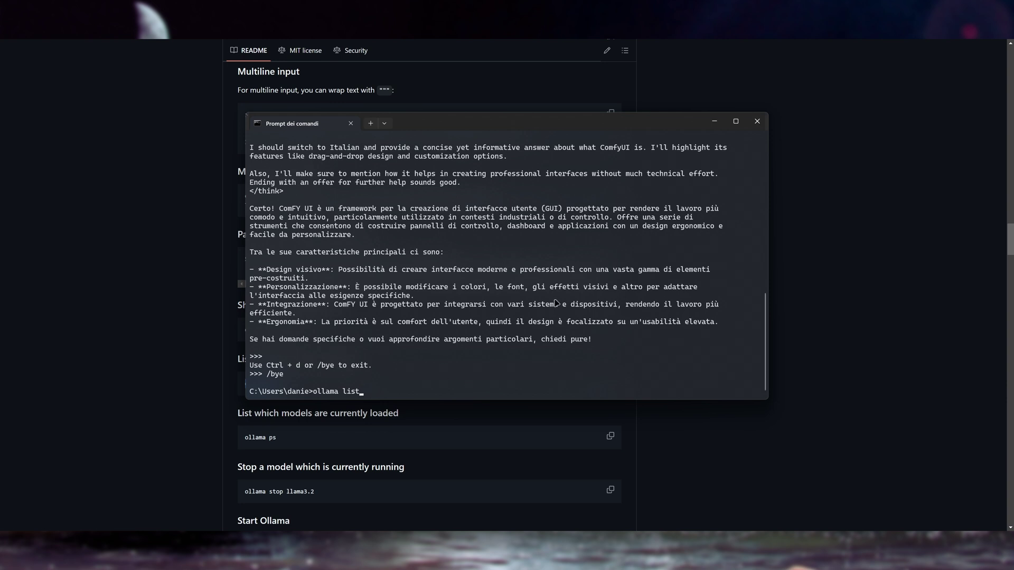
{"action": "key", "text": "Return"}
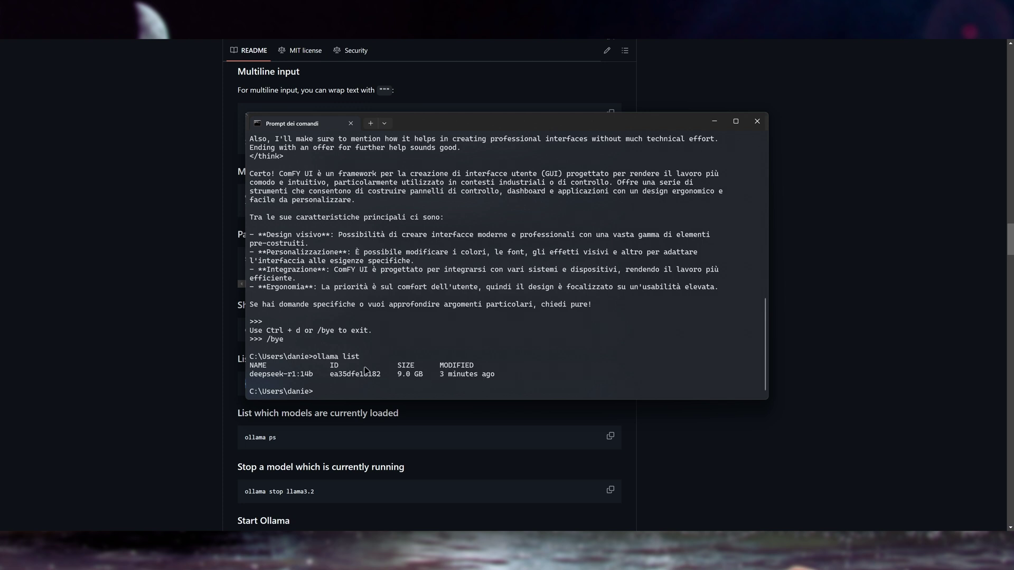
- Copy "ollama pull" from the README and run "ollama pull deepseek-r1:14b" in Command Prompt to update the local model
{"action": "left_click", "coordinate": [195, 380]}
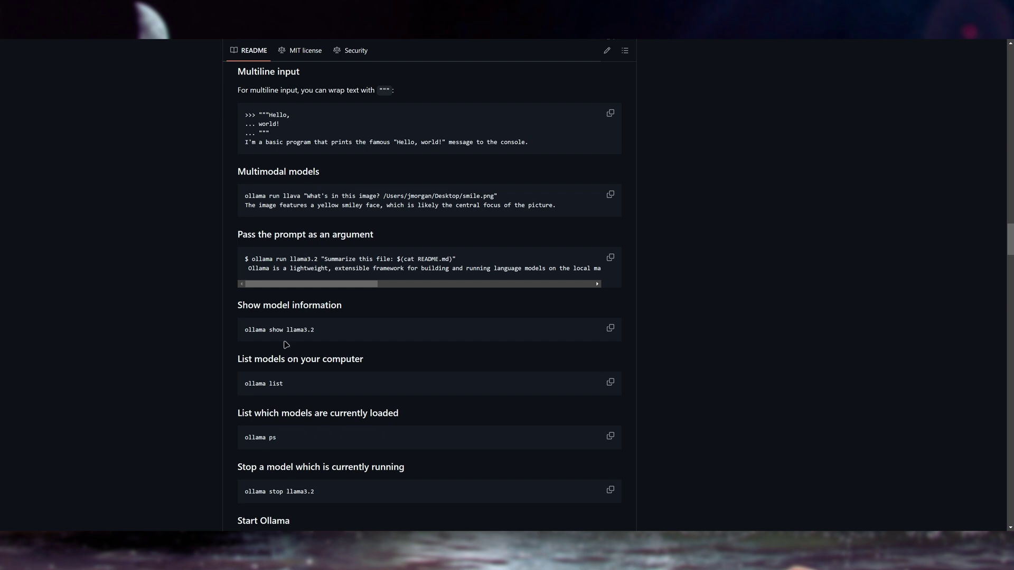
{"action": "scroll", "coordinate": [243, 198], "scroll_direction": "up", "scroll_amount": 5}
{"action": "left_click_drag", "start_coordinate": [243, 198], "coordinate": [284, 194]}
{"action": "key", "text": "ctrl+c"}
{"action": "key", "text": "alt+Tab"}
{"action": "key", "text": "ctrl+v"}
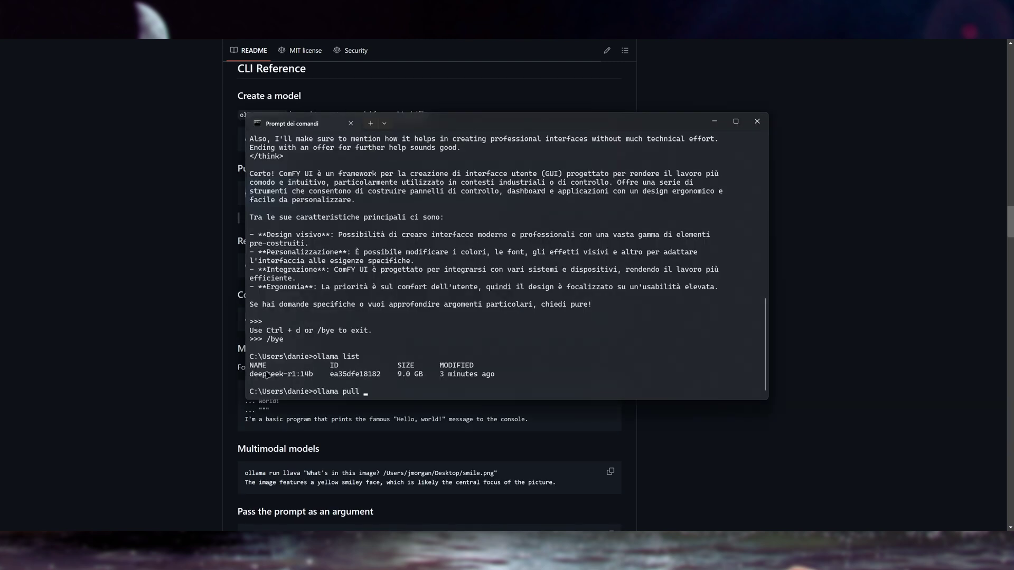
{"action": "left_click_drag", "start_coordinate": [249, 374], "coordinate": [317, 375]}
{"action": "key", "text": "ctrl+c"}
{"action": "key", "text": "ctrl+v"}
{"action": "key", "text": "Return"}
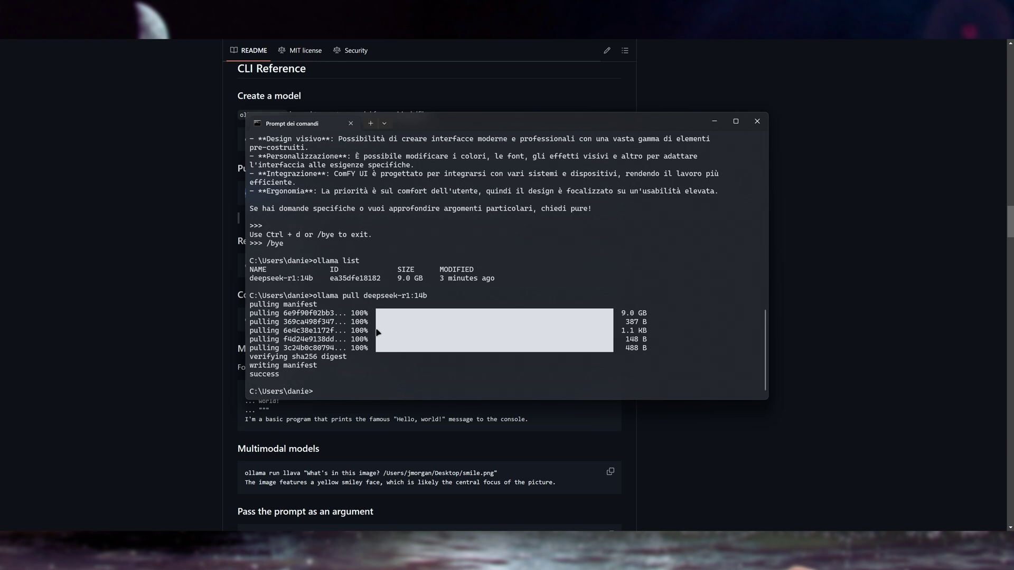
- Rerun "ollama list" to check the modification time of the pulled model
{"action": "key", "text": "Up"}
{"action": "key", "text": "Up"}
{"action": "key", "text": "Return"}
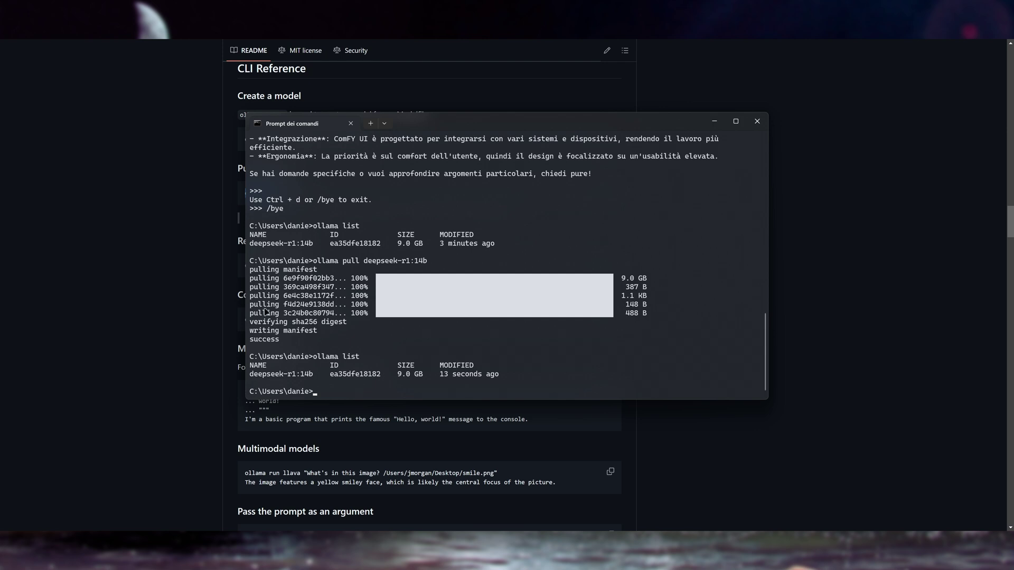
- Delete the local model with "ollama rm deepseek-r1:14b" and check the installed models with "ollama list"
{"action": "left_click_drag", "start_coordinate": [428, 124], "coordinate": [554, 122]}
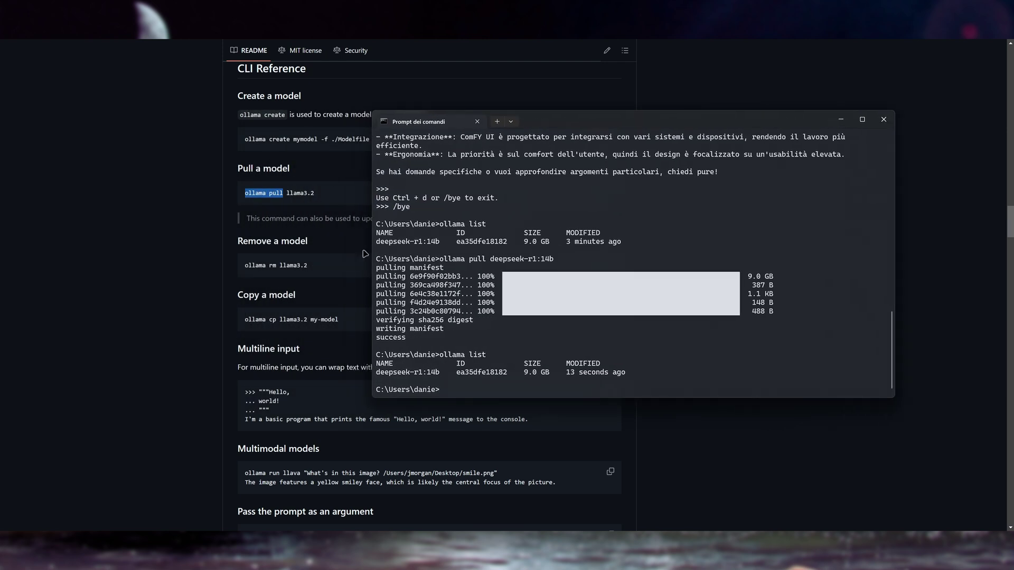
{"action": "type", "text": "ollama"}
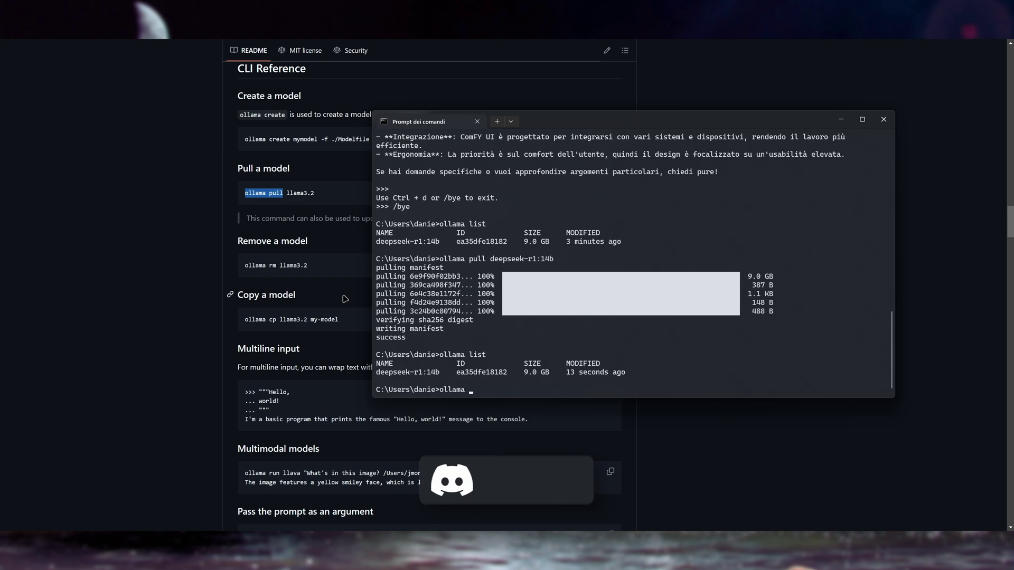
{"action": "type", "text": " rm"}
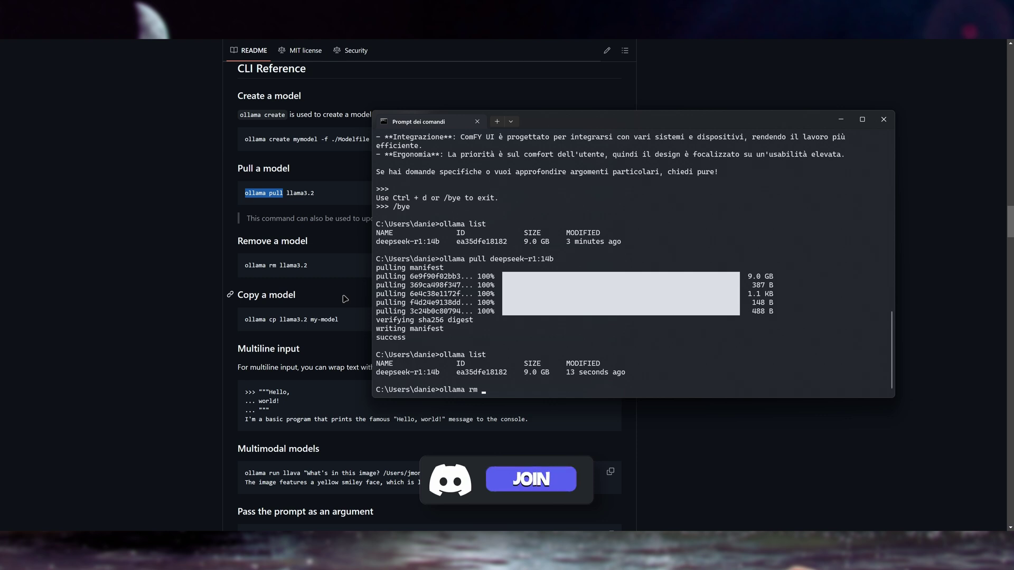
{"action": "right_click", "coordinate": [405, 285]}
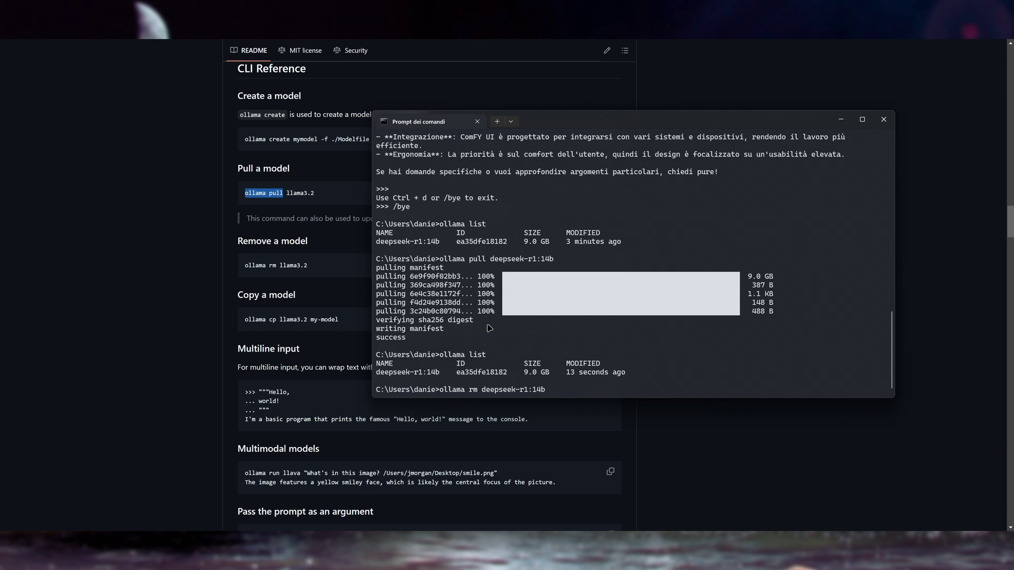
{"action": "key", "text": "Return"}
{"action": "type", "text": "ollama list"}
{"action": "key", "text": "Return"}
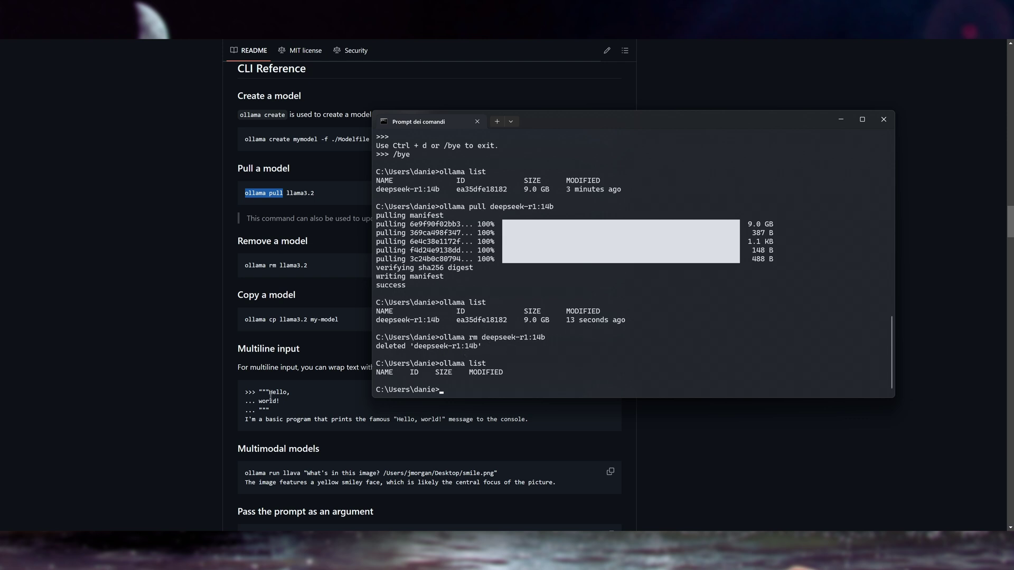
- Return to the Ollama README and review the remaining CLI Reference commands, from multiline input to stopping a running model
{"action": "left_click", "coordinate": [328, 365]}
{"action": "scroll", "coordinate": [376, 350], "scroll_direction": "down", "scroll_amount": 2}
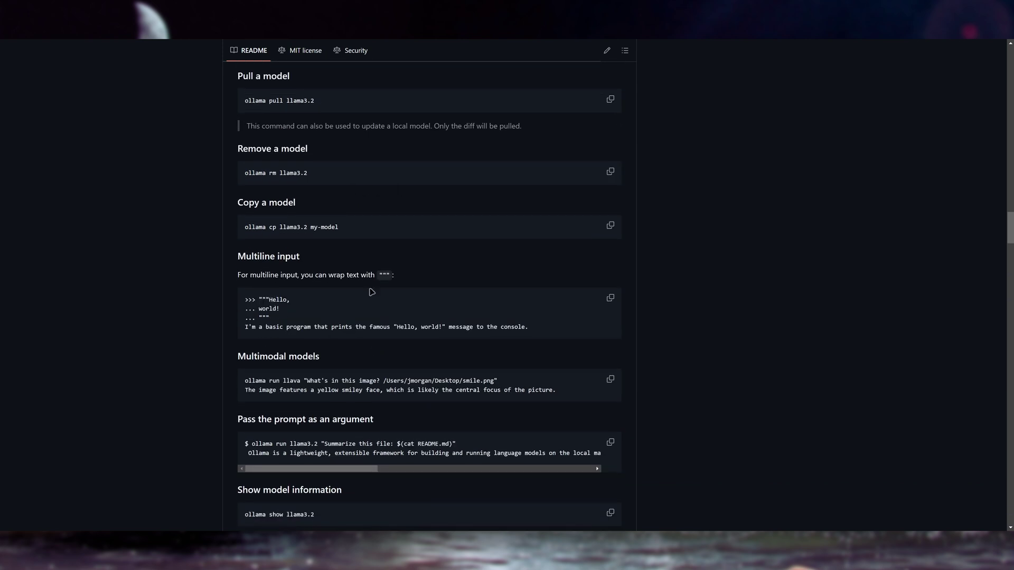
{"action": "scroll", "coordinate": [367, 310], "scroll_direction": "down", "scroll_amount": 2}
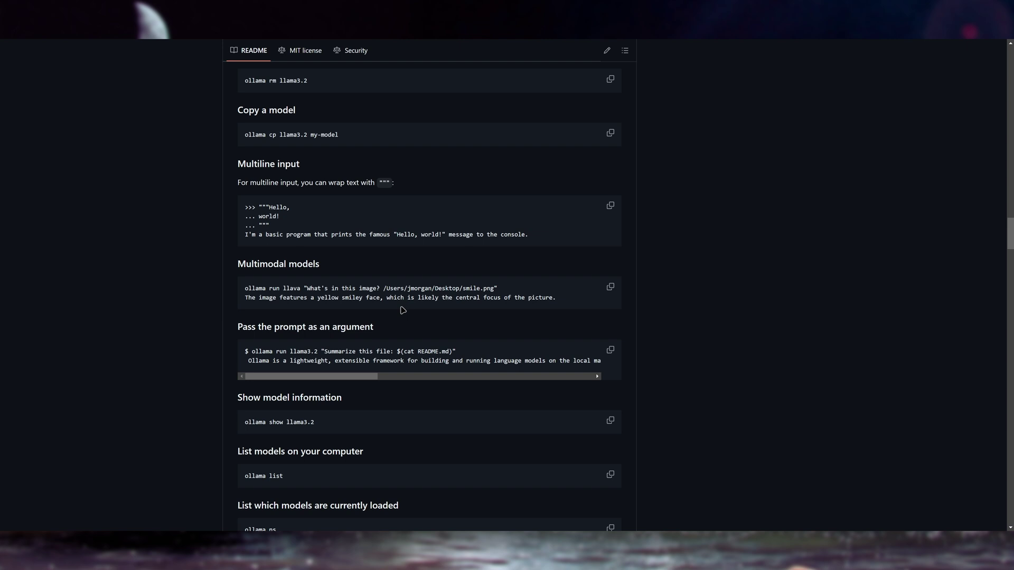
{"action": "scroll", "coordinate": [708, 247], "scroll_direction": "down", "scroll_amount": 3}
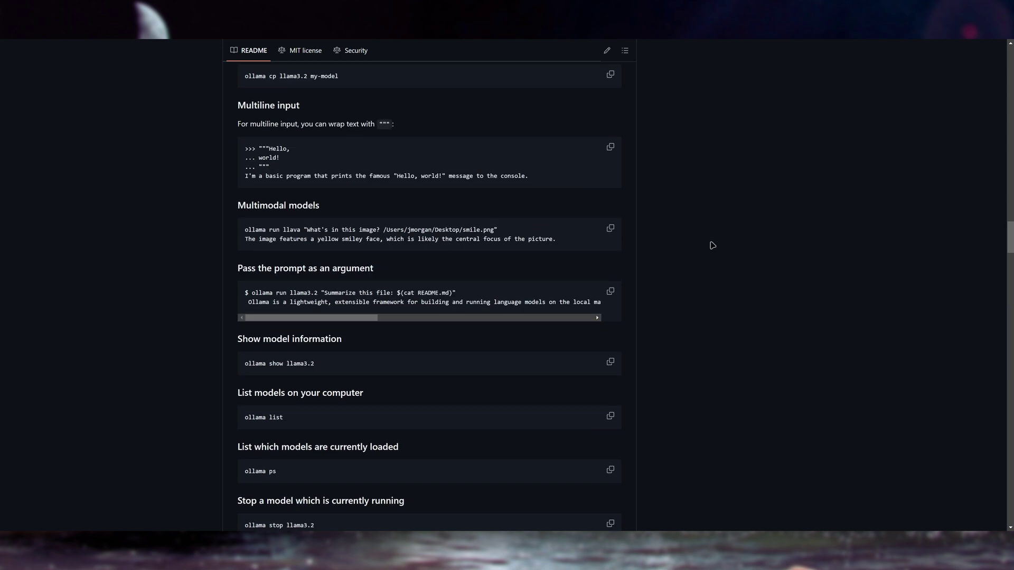
{"action": "scroll", "coordinate": [709, 246], "scroll_direction": "up", "scroll_amount": 5}
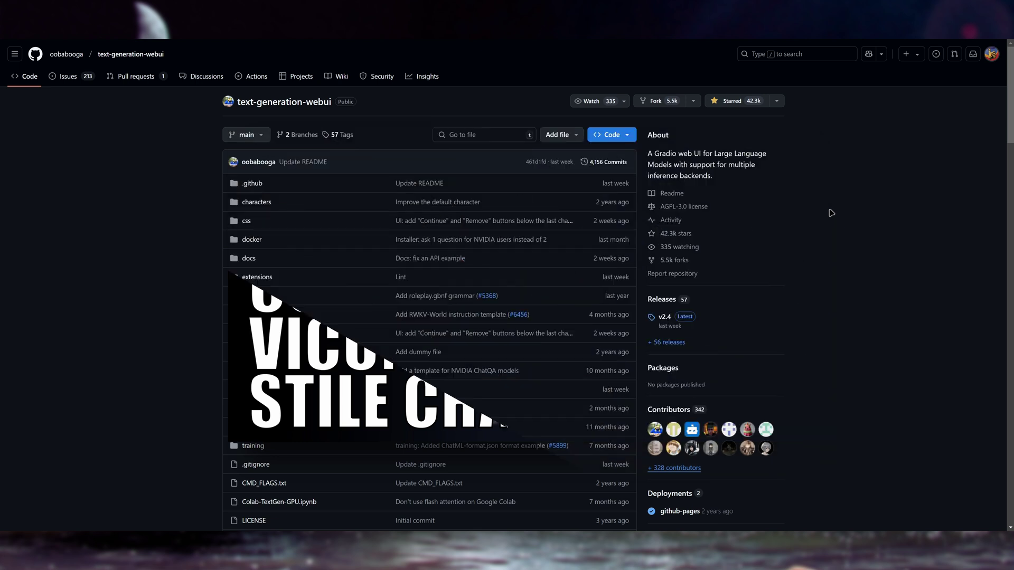
- Review the text-generation-webui repository on GitHub, covering its file list, README features and installation instructions
{"action": "scroll", "coordinate": [831, 213], "scroll_direction": "down", "scroll_amount": 1}
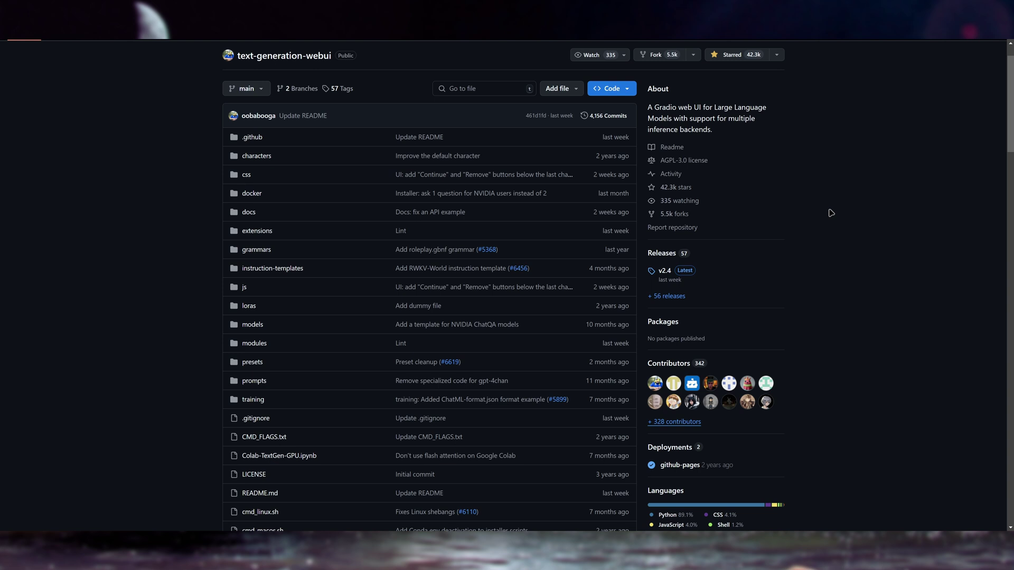
{"action": "scroll", "coordinate": [831, 213], "scroll_direction": "down", "scroll_amount": 1}
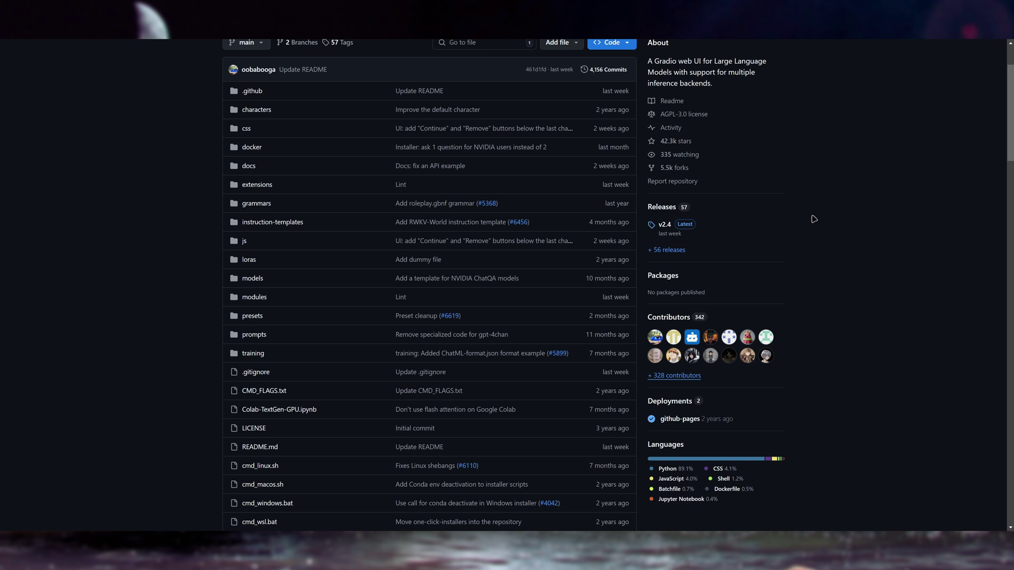
{"action": "scroll", "coordinate": [804, 221], "scroll_direction": "down", "scroll_amount": 5}
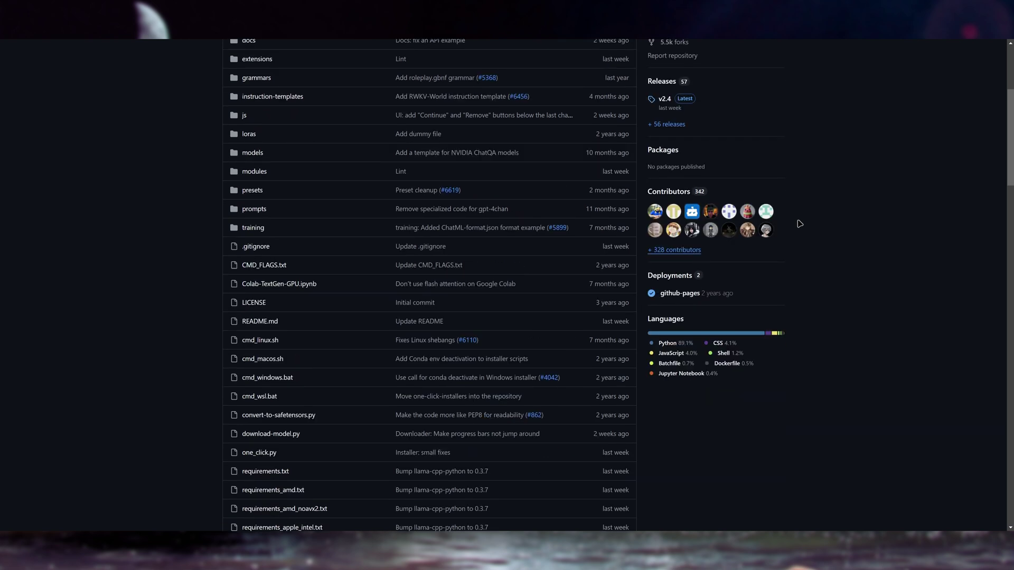
{"action": "scroll", "coordinate": [799, 223], "scroll_direction": "down", "scroll_amount": 12}
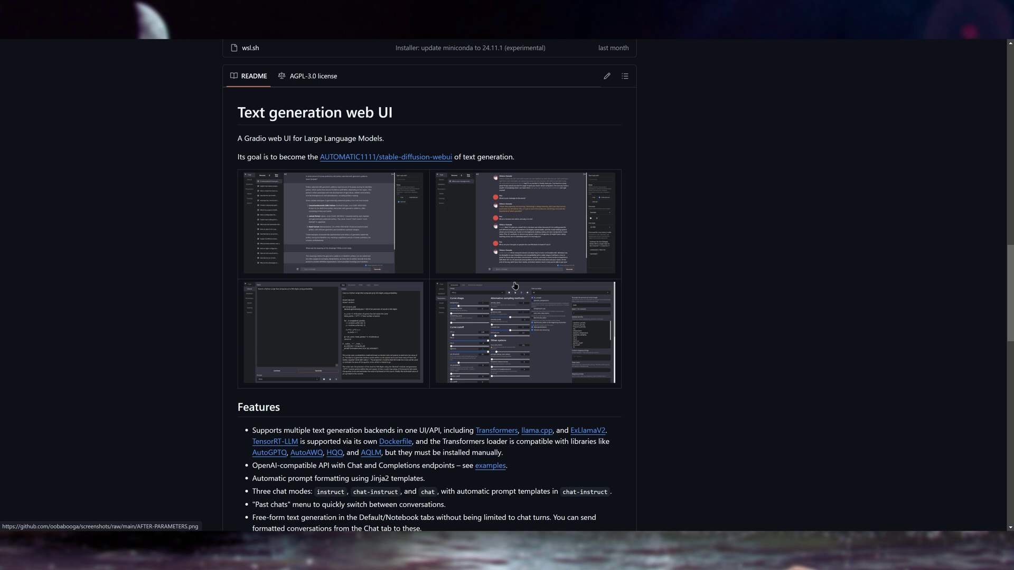
{"action": "scroll", "coordinate": [515, 286], "scroll_direction": "down", "scroll_amount": 1}
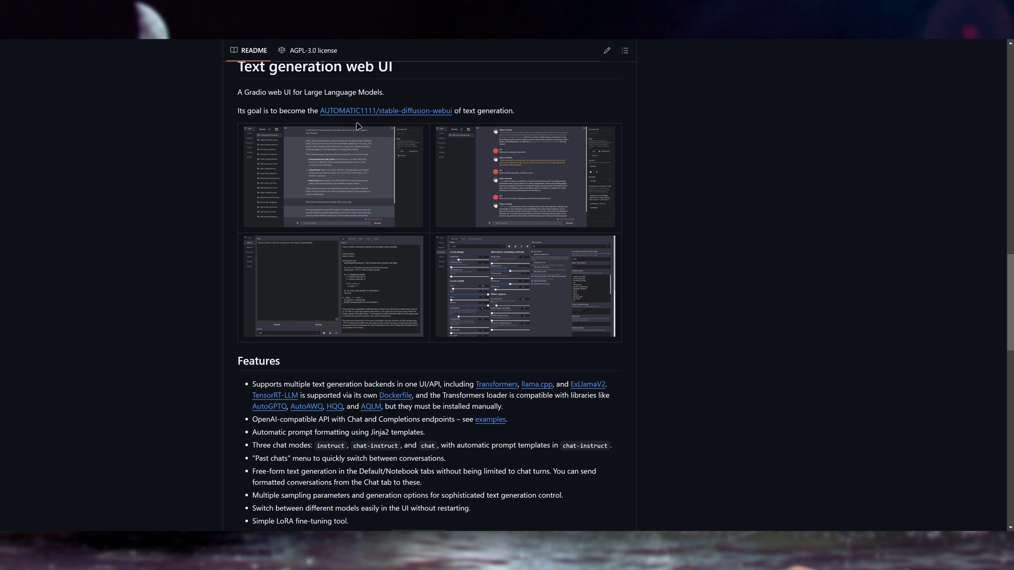
{"action": "scroll", "coordinate": [680, 201], "scroll_direction": "down", "scroll_amount": 4}
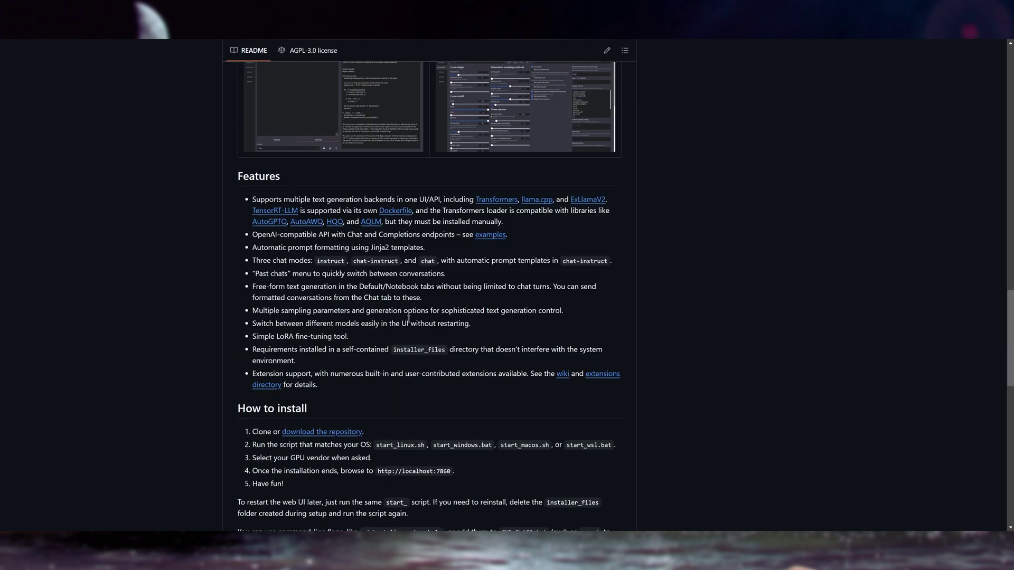
{"action": "scroll", "coordinate": [408, 317], "scroll_direction": "down", "scroll_amount": 4}
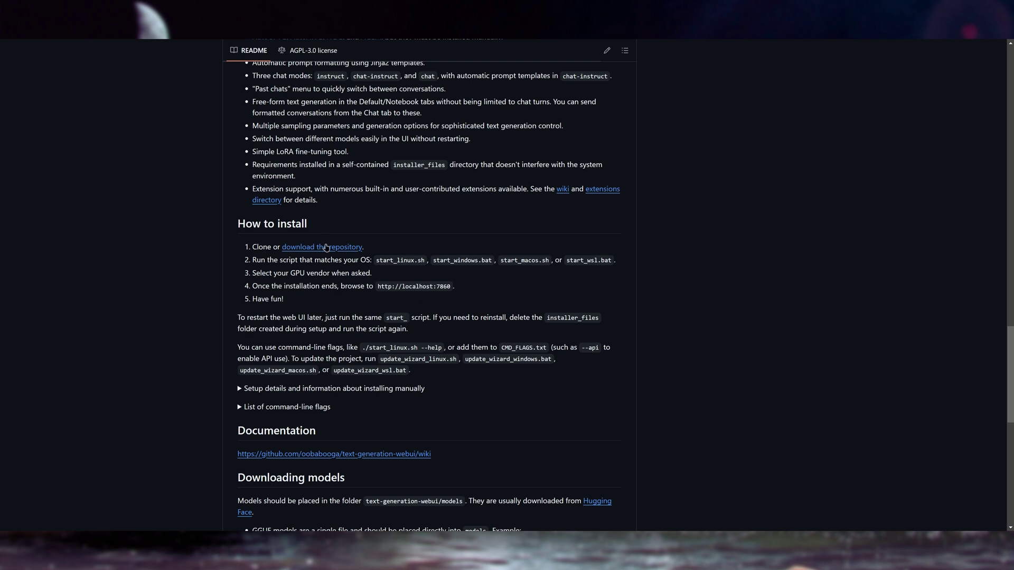
{"action": "scroll", "coordinate": [694, 248], "scroll_direction": "up", "scroll_amount": 20}
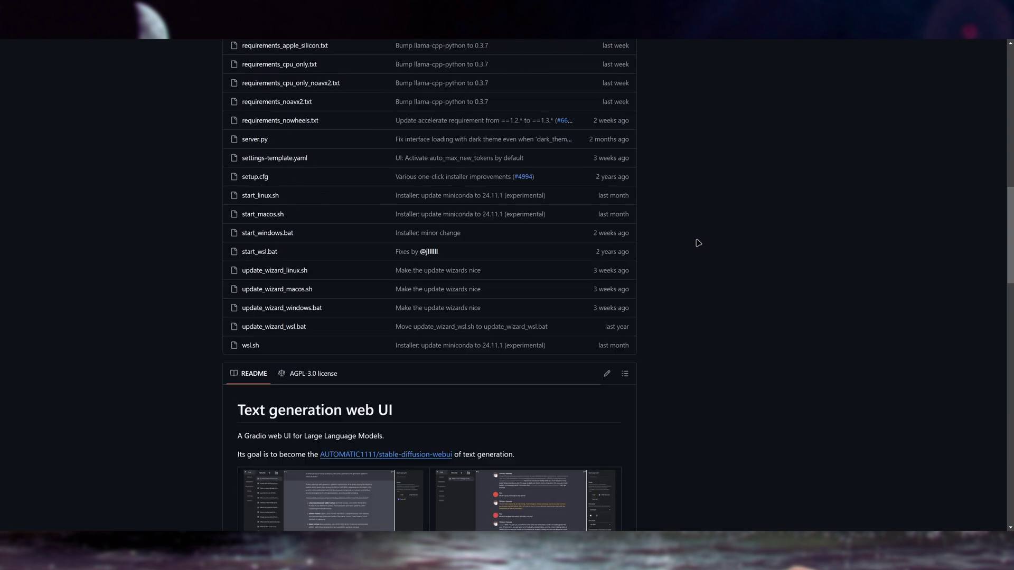
- Look over the repository's releases page, including the v2.4 release notes, and return to the main repository page
{"action": "scroll", "coordinate": [681, 184], "scroll_direction": "up", "scroll_amount": 1}
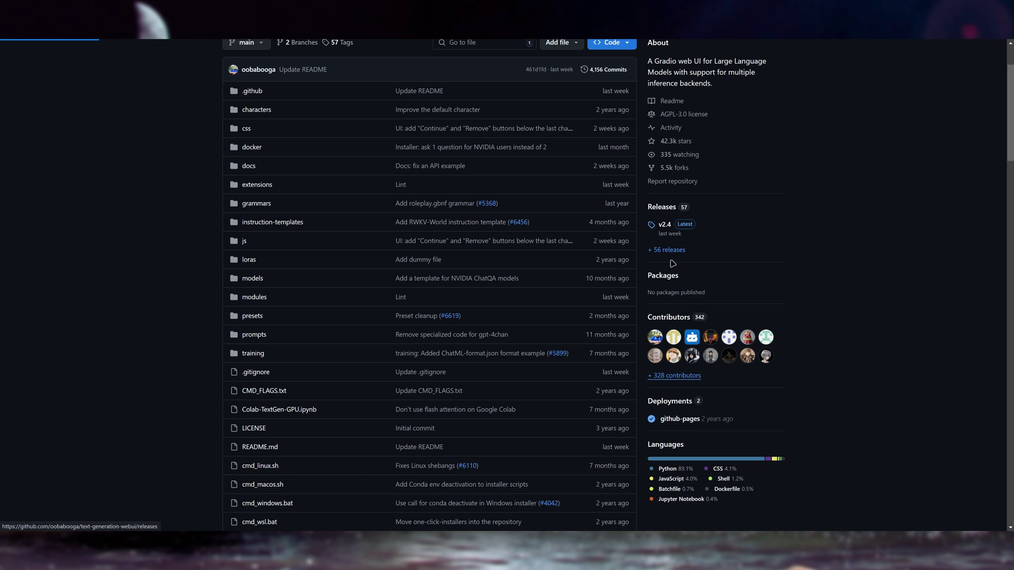
{"action": "left_click", "coordinate": [667, 209]}
{"action": "scroll", "coordinate": [678, 254], "scroll_direction": "down", "scroll_amount": 3}
{"action": "scroll", "coordinate": [677, 254], "scroll_direction": "up", "scroll_amount": 4}
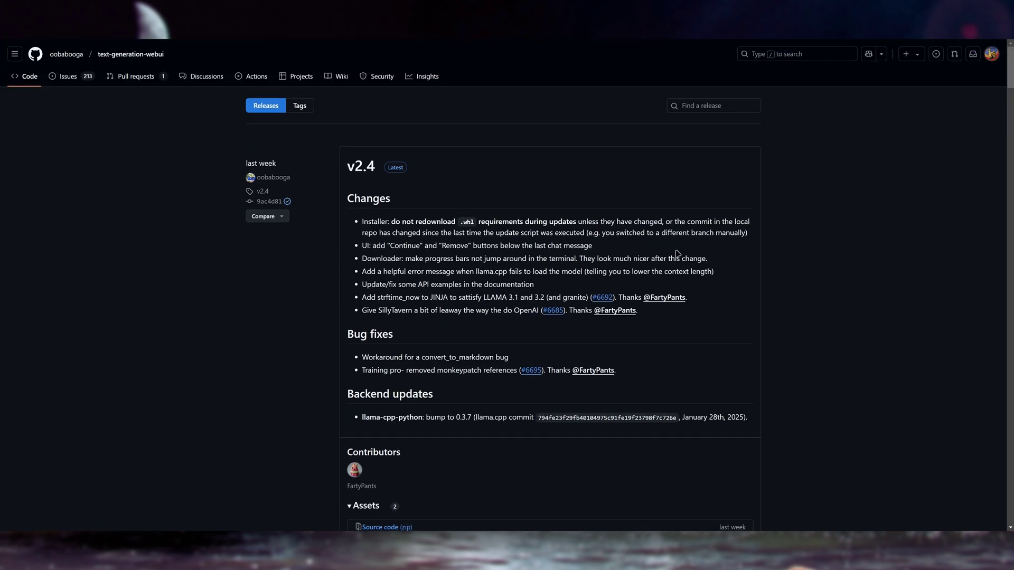
{"action": "key", "text": "alt+Left"}
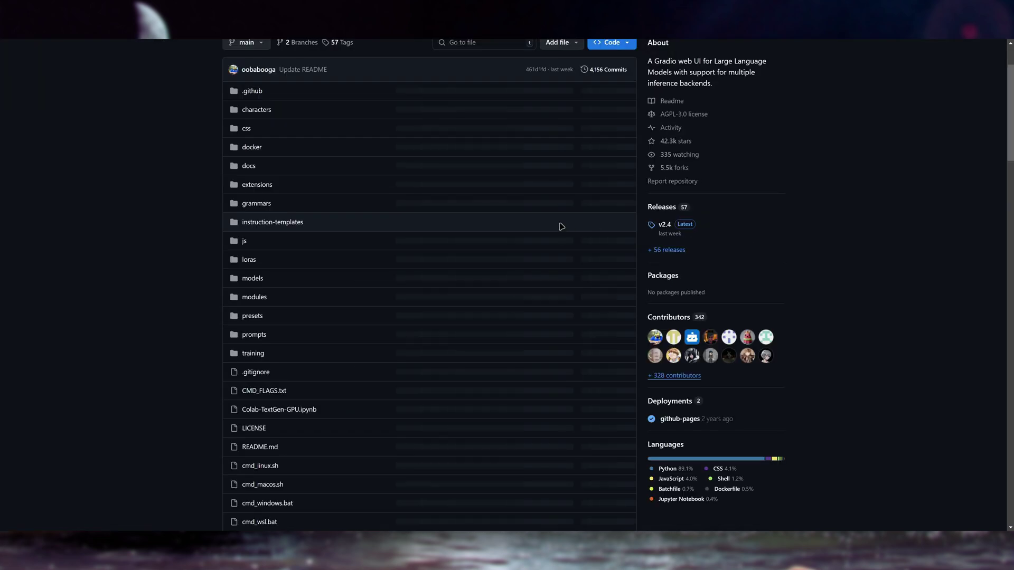
{"action": "scroll", "coordinate": [528, 226], "scroll_direction": "up", "scroll_amount": 2}
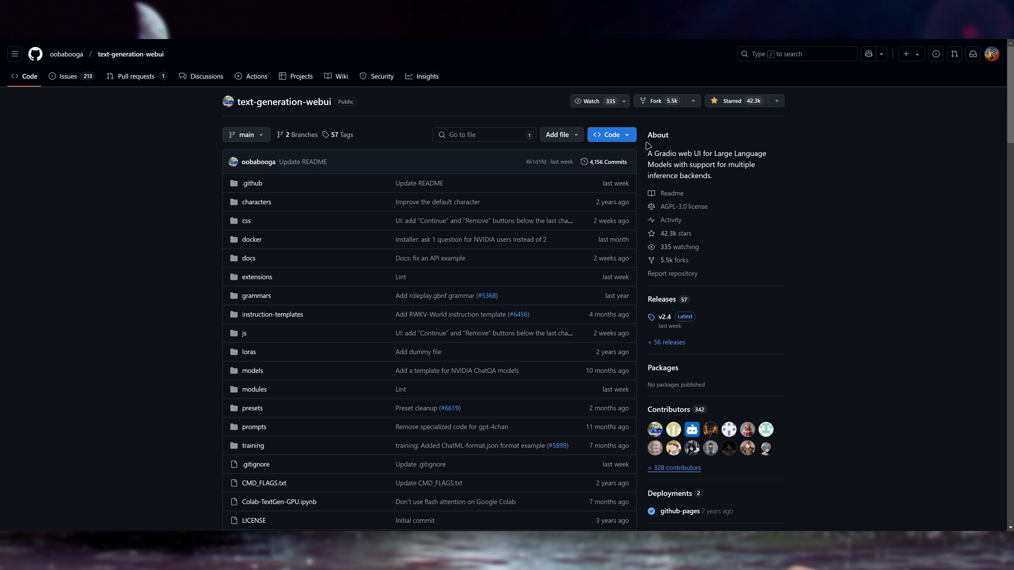
- Copy the repository's HTTPS clone URL
{"action": "left_click", "coordinate": [624, 136]}
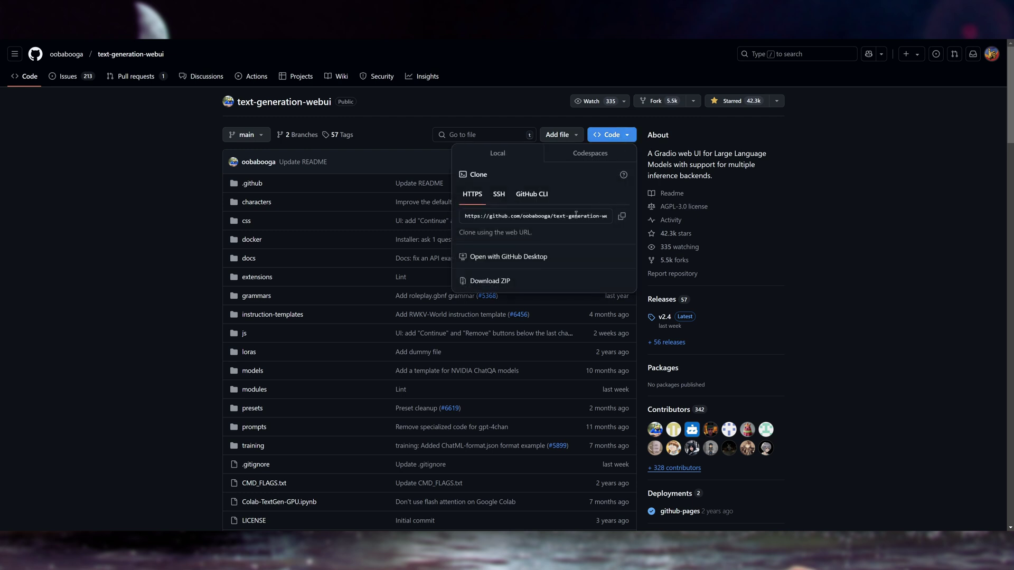
{"action": "left_click", "coordinate": [623, 217]}
{"action": "left_click", "coordinate": [801, 206]}
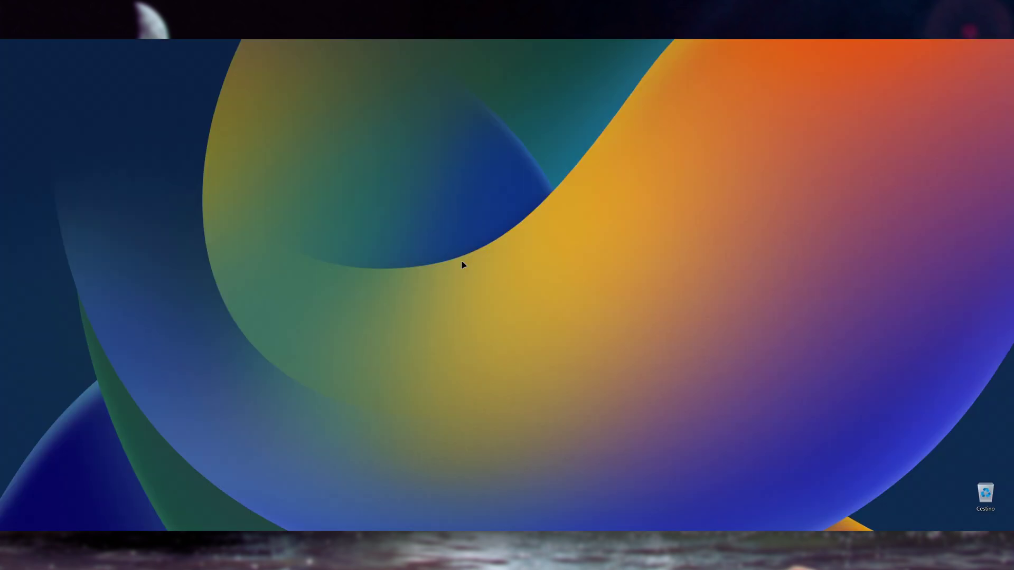
- Create a new folder named "provvisoria" on the Windows desktop and open it in File Explorer
{"action": "right_click", "coordinate": [461, 260]}
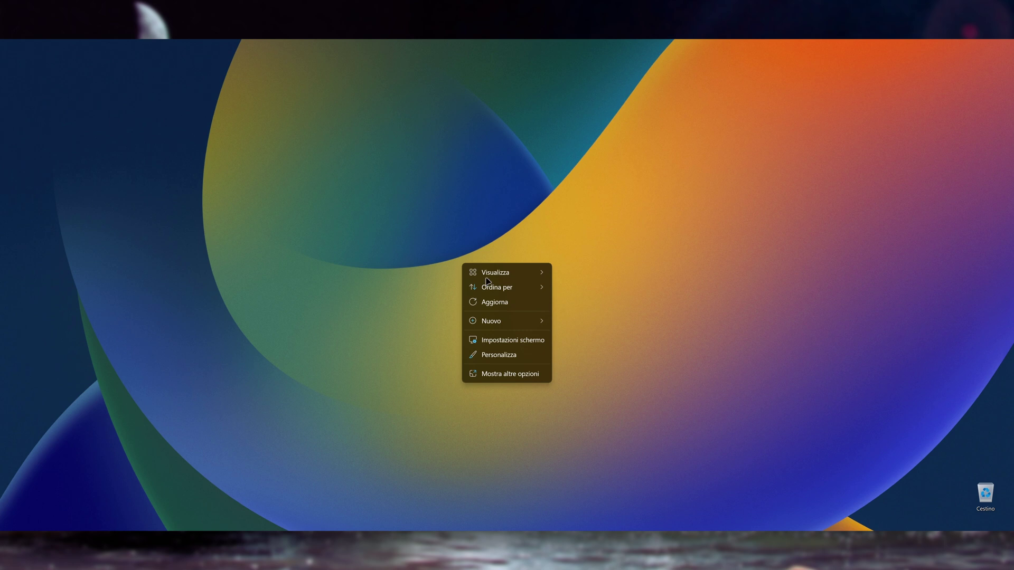
{"action": "left_click", "coordinate": [572, 283]}
{"action": "type", "text": "provvisoria"}
{"action": "left_click_drag", "start_coordinate": [473, 269], "coordinate": [504, 253]}
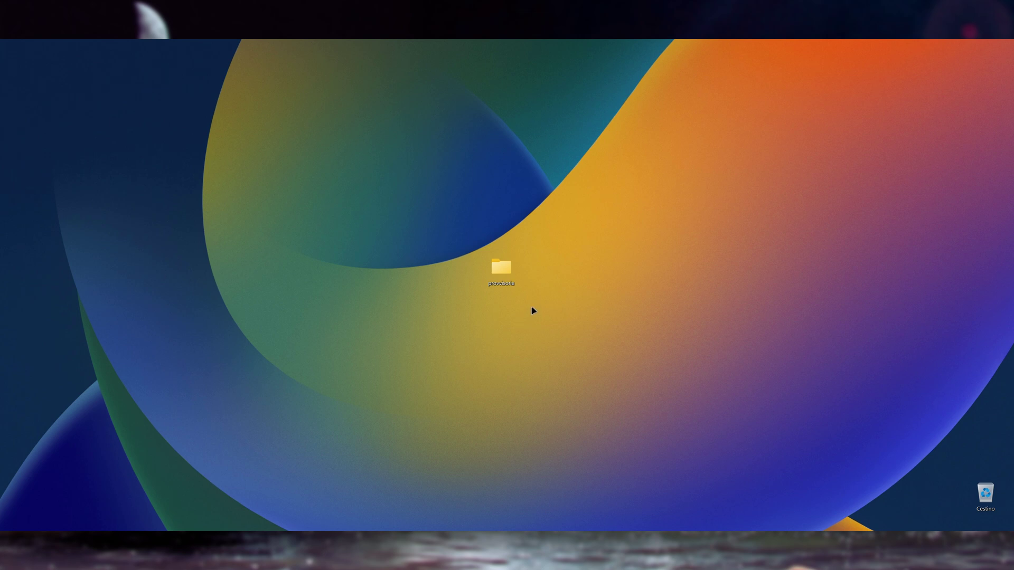
{"action": "double_click", "coordinate": [505, 268]}
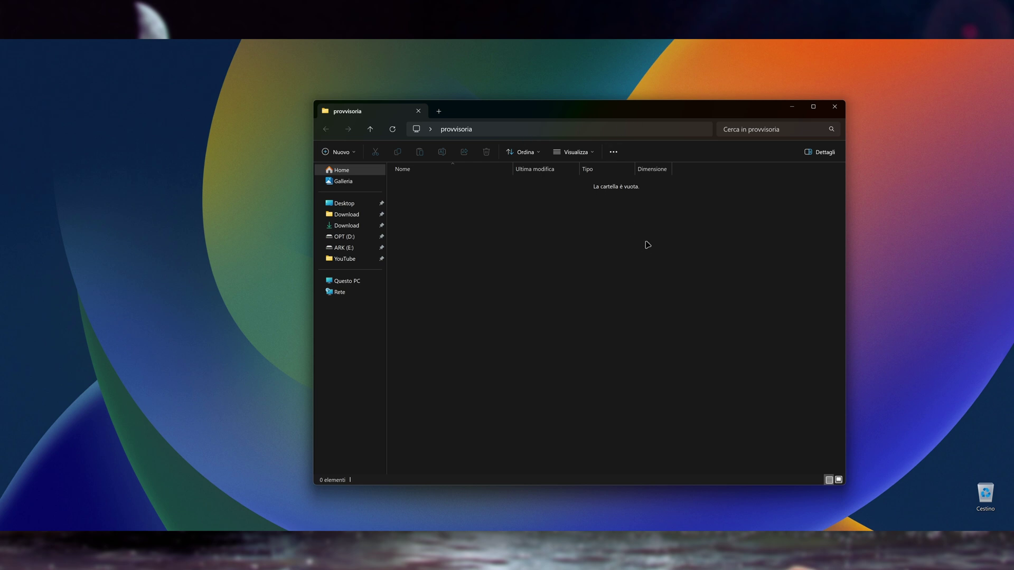
- Open a Command Prompt with the provvisoria folder as its working directory
{"action": "left_click", "coordinate": [528, 129]}
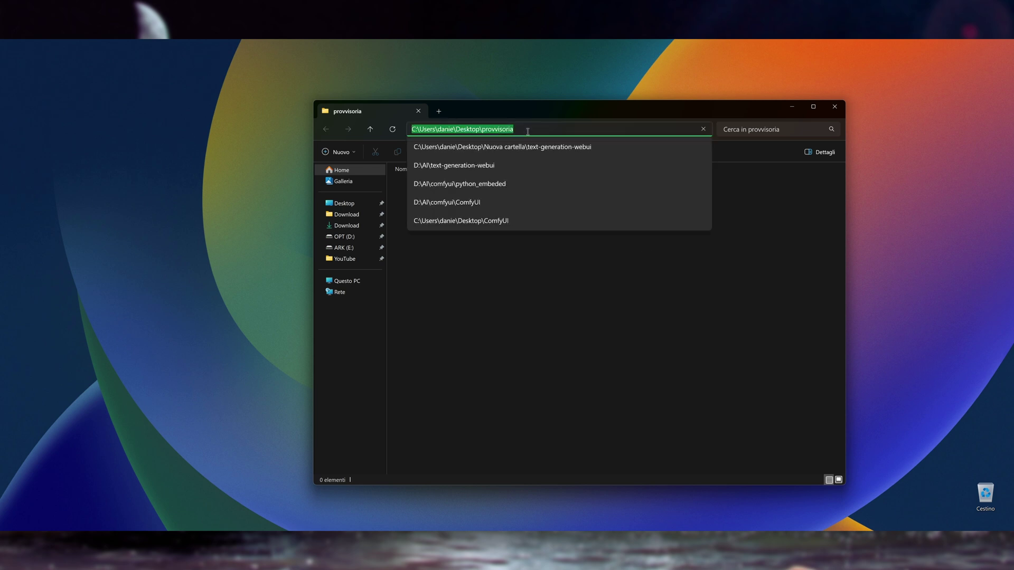
{"action": "type", "text": "cmd"}
{"action": "key", "text": "Return"}
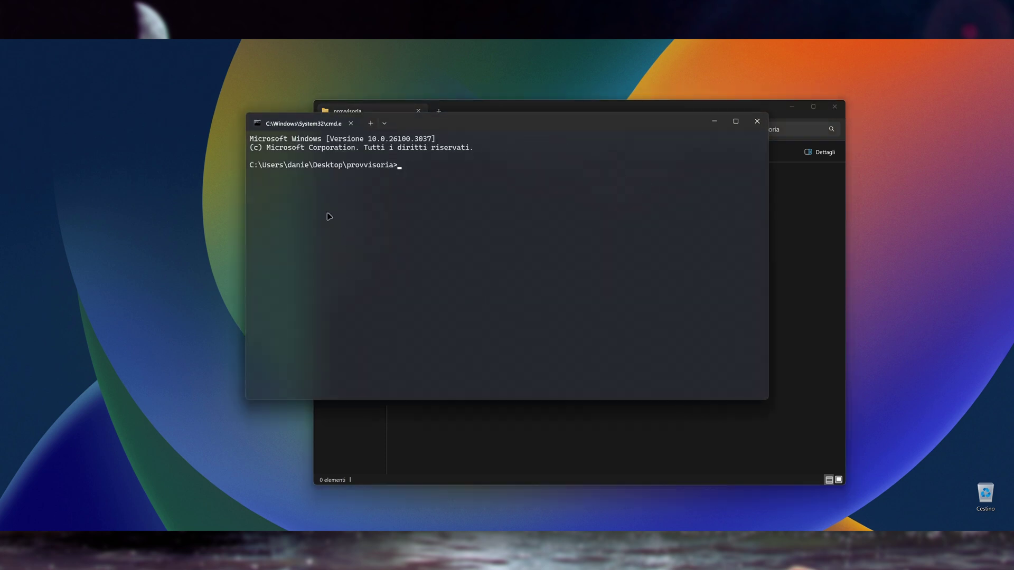
{"action": "left_click_drag", "start_coordinate": [610, 127], "coordinate": [626, 136]}
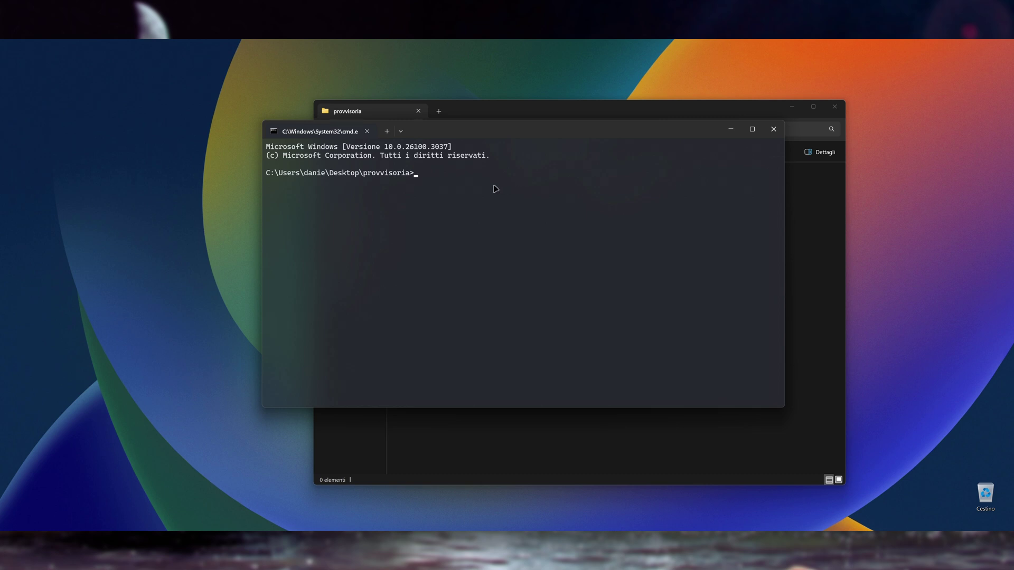
{"action": "type", "text": "git clone"}
{"action": "type", "text": "https://github.com/oobabooga/text-generation-webui.git"}
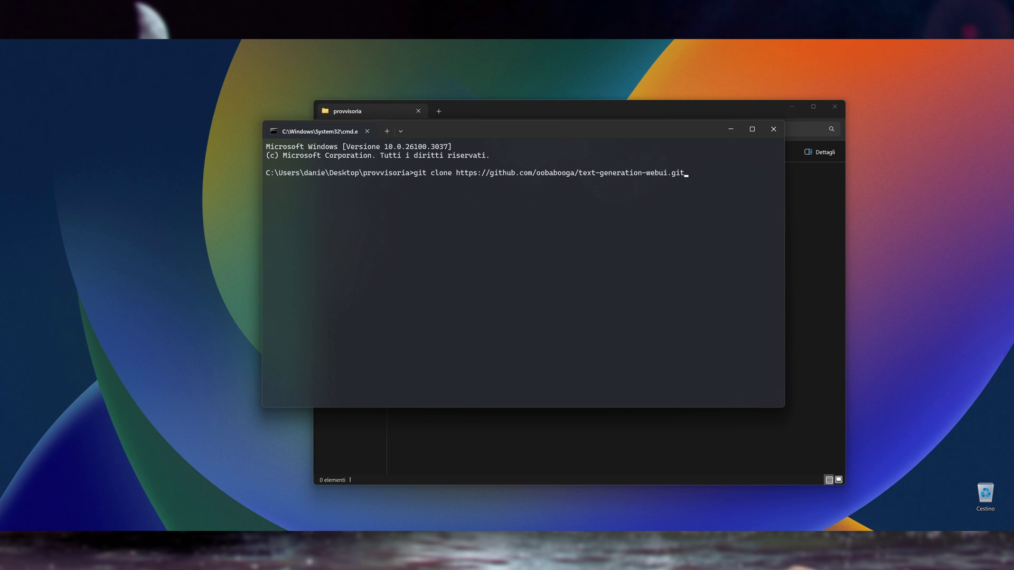
{"action": "key", "text": "Return"}
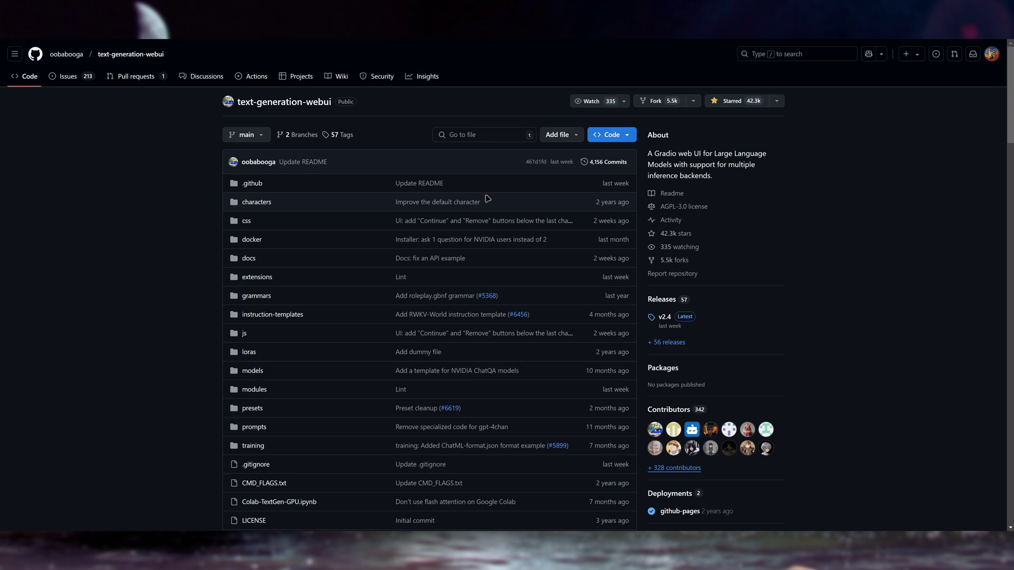
- Check the repository's file list on GitHub and the cloned text-generation-webui folder inside provvisoria in File Explorer
{"action": "scroll", "coordinate": [480, 258], "scroll_direction": "down", "scroll_amount": 3}
{"action": "scroll", "coordinate": [480, 257], "scroll_direction": "down", "scroll_amount": 10}
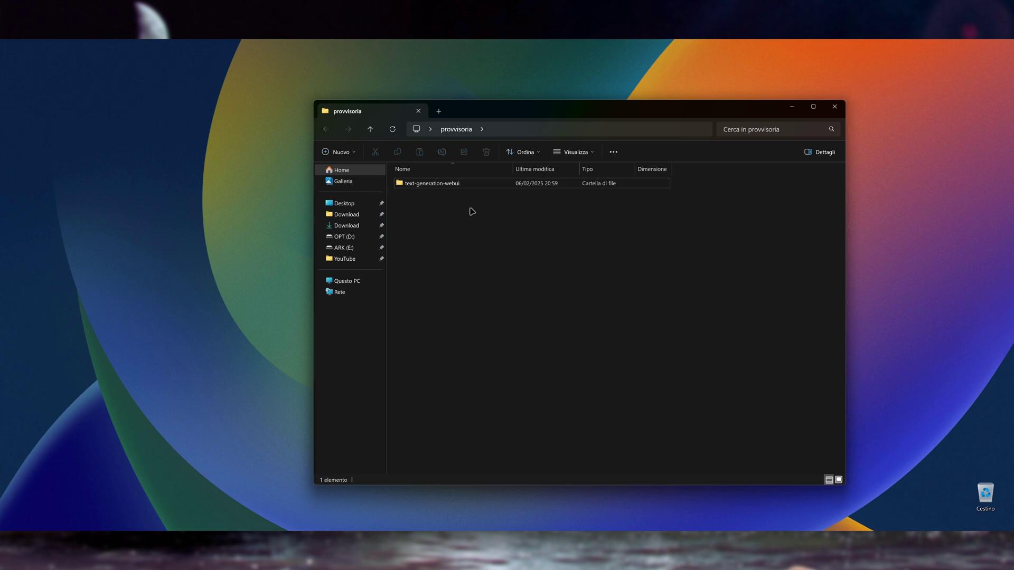
{"action": "right_click", "coordinate": [445, 184]}
{"action": "left_click", "coordinate": [491, 324]}
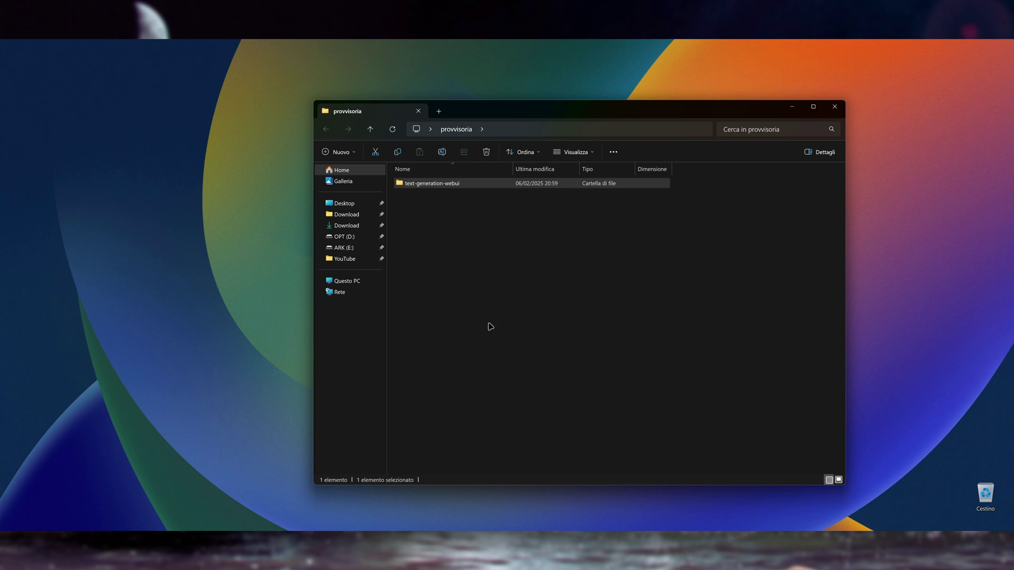
{"action": "left_click", "coordinate": [562, 417]}
{"action": "left_click", "coordinate": [462, 205]}
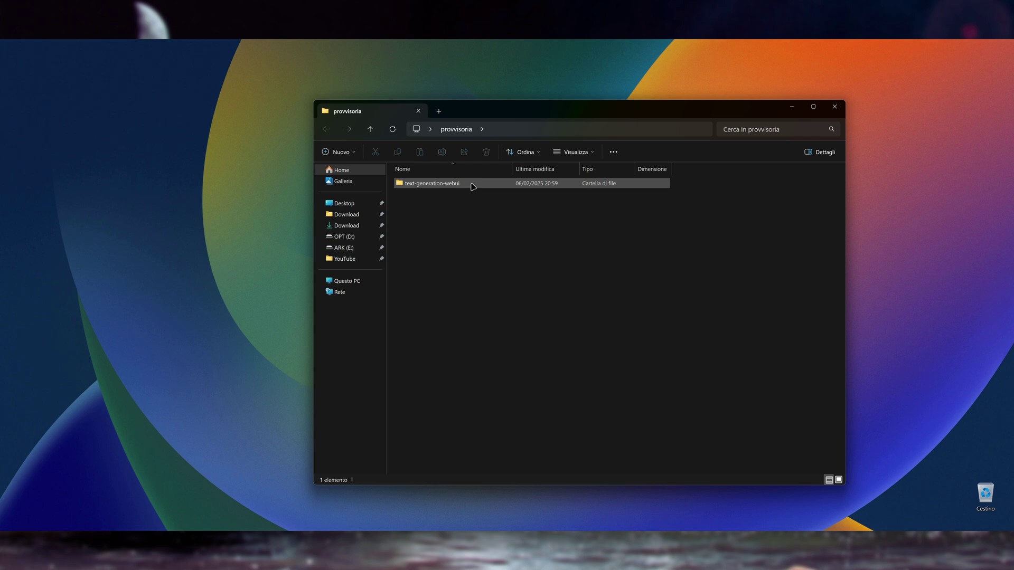
- Open the cloned text-generation-webui folder and look through its subfolders and script files
{"action": "double_click", "coordinate": [473, 186]}
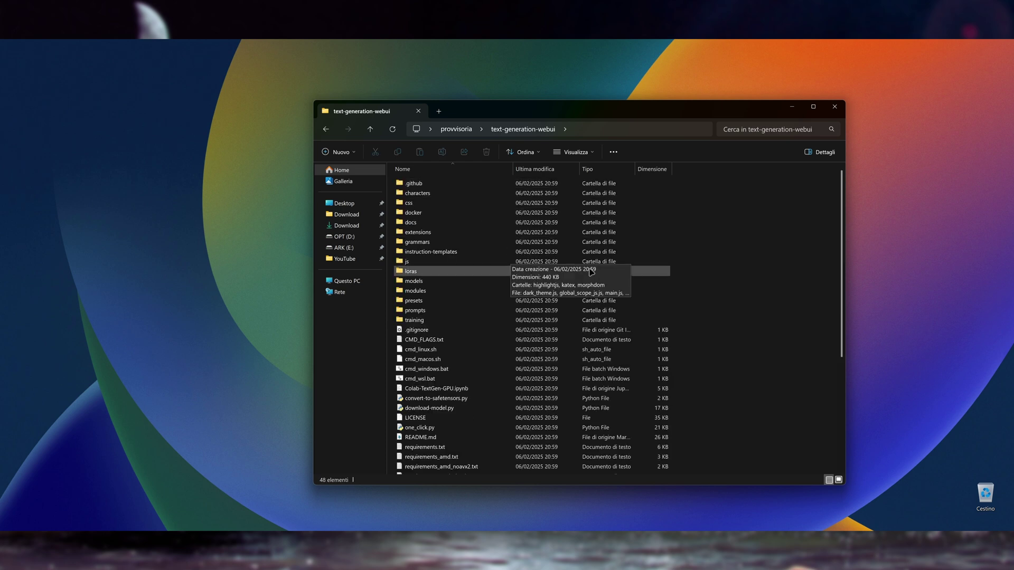
{"action": "scroll", "coordinate": [771, 268], "scroll_direction": "down", "scroll_amount": 6}
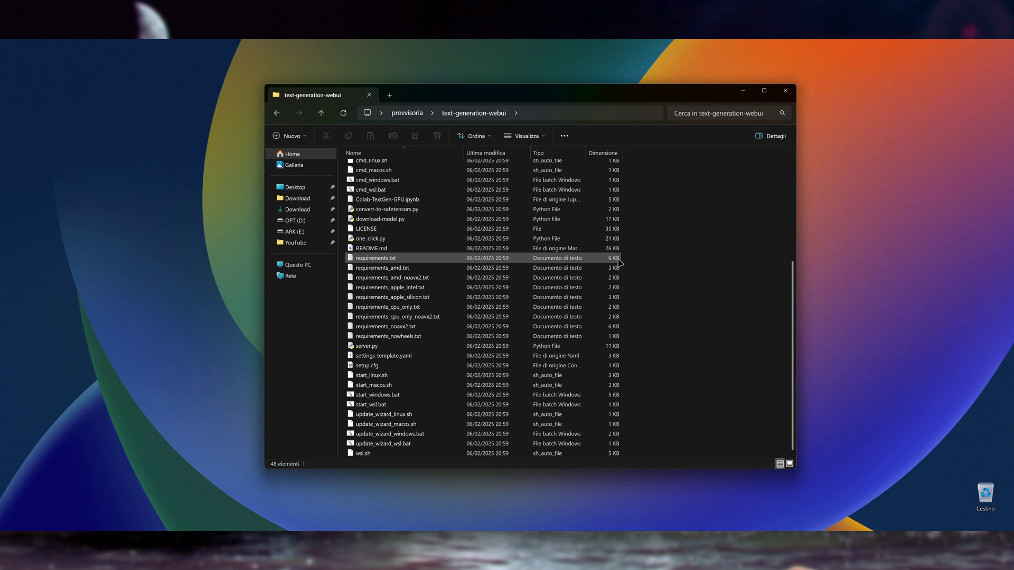
{"action": "scroll", "coordinate": [691, 266], "scroll_direction": "up", "scroll_amount": 6}
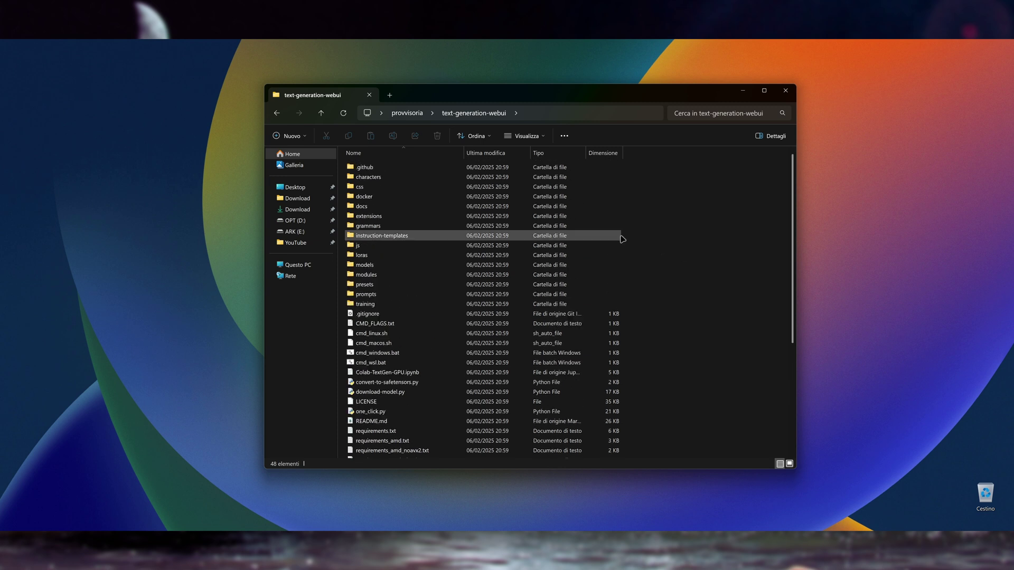
{"action": "scroll", "coordinate": [641, 239], "scroll_direction": "down", "scroll_amount": 3}
{"action": "scroll", "coordinate": [641, 239], "scroll_direction": "down", "scroll_amount": 3}
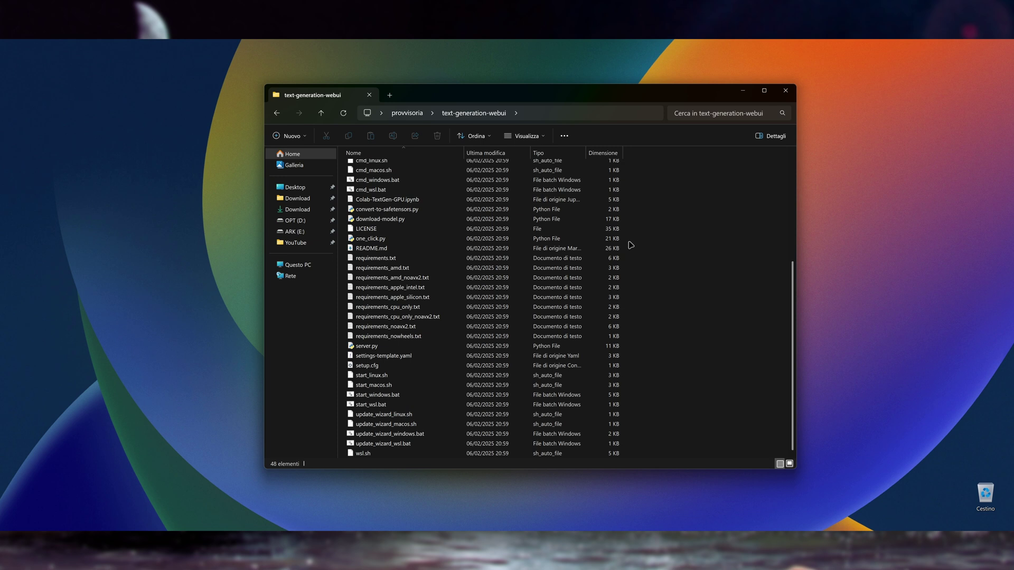
{"action": "left_click", "coordinate": [407, 113]}
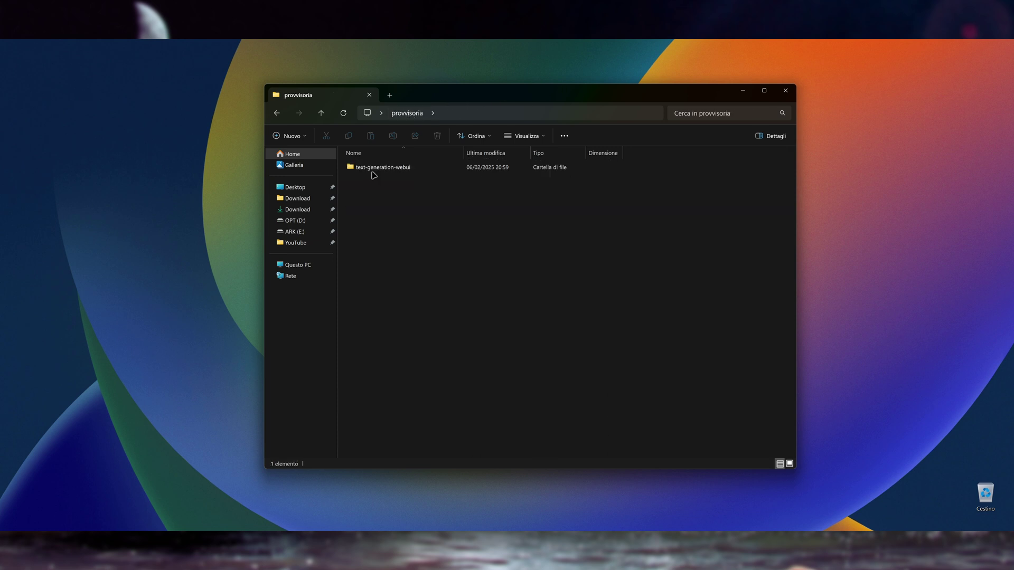
{"action": "double_click", "coordinate": [414, 167]}
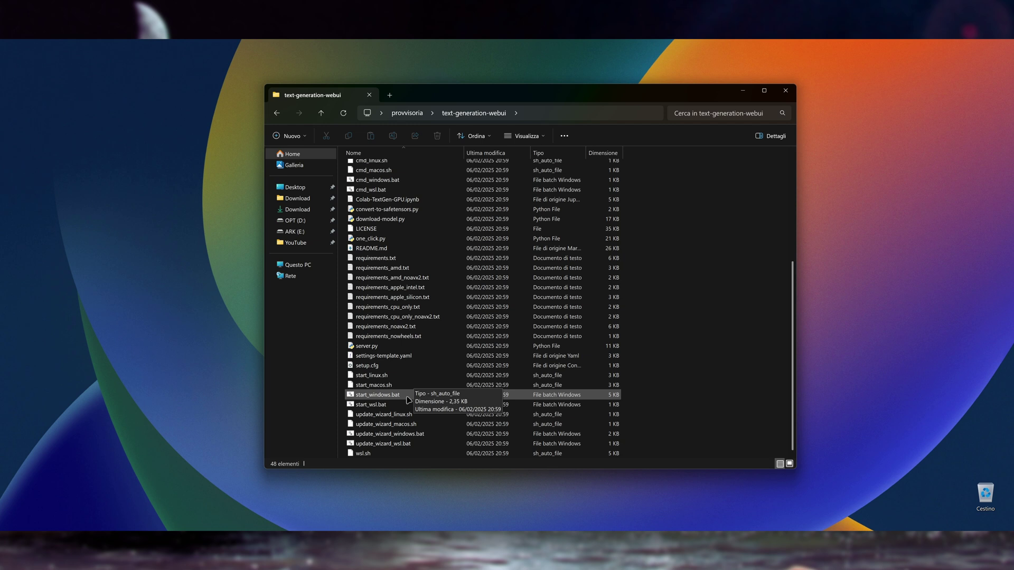
- Run start_windows.bat and answer the installer's GPU question with option A, NVIDIA - CUDA 12.1 (recommended)
{"action": "left_click", "coordinate": [400, 396]}
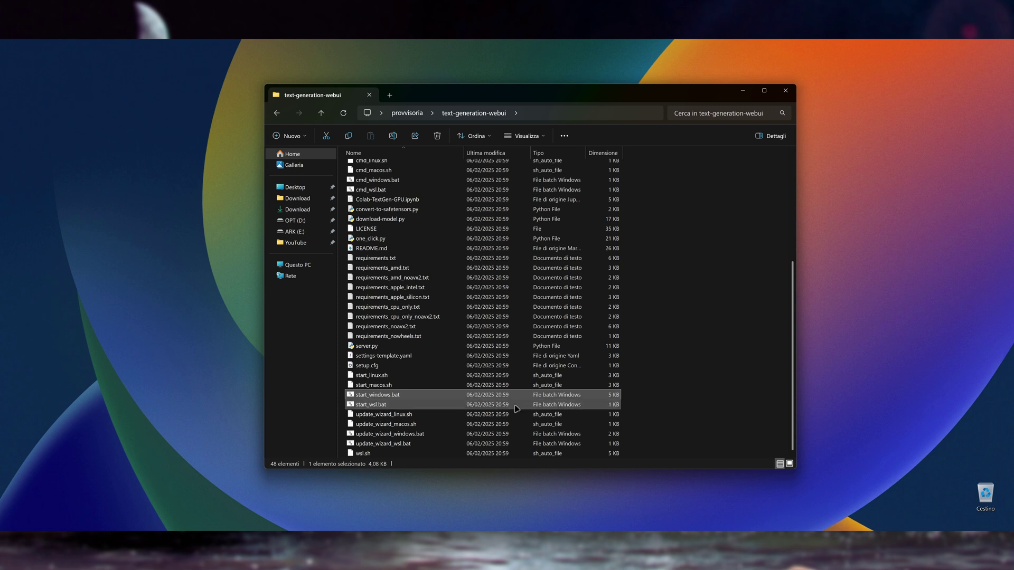
{"action": "double_click", "coordinate": [377, 395]}
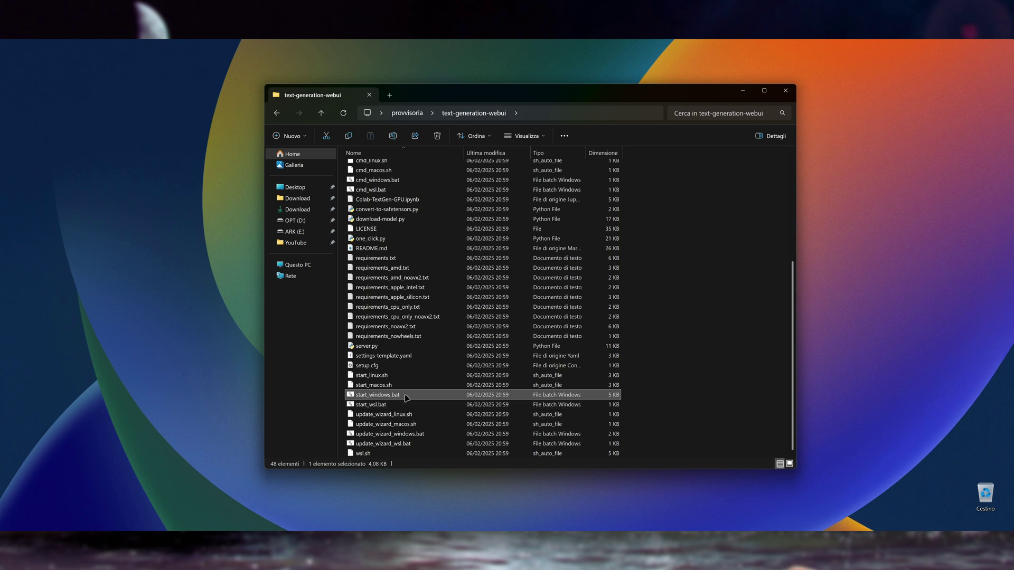
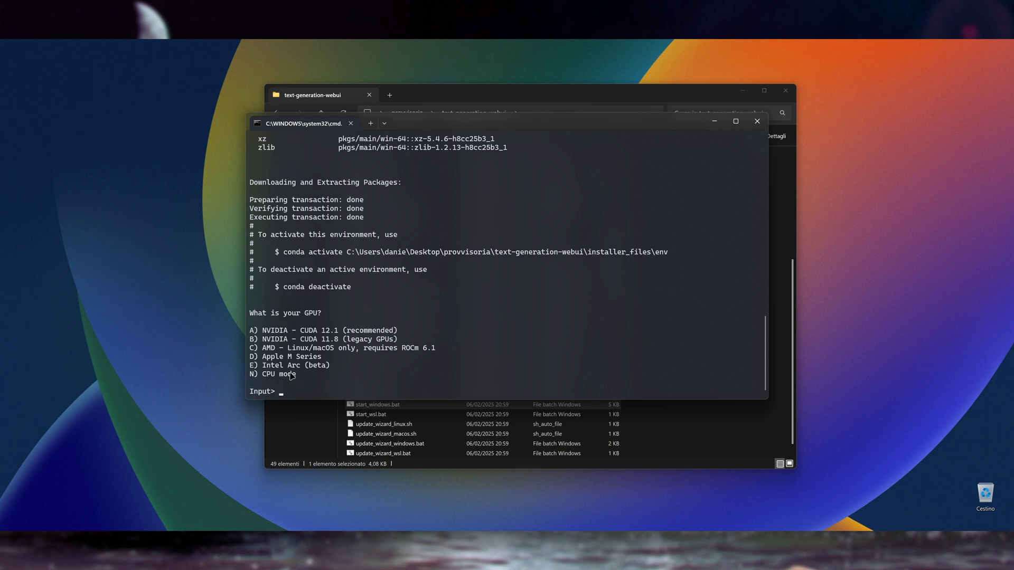
{"action": "type", "text": "a"}
{"action": "key", "text": "Return"}
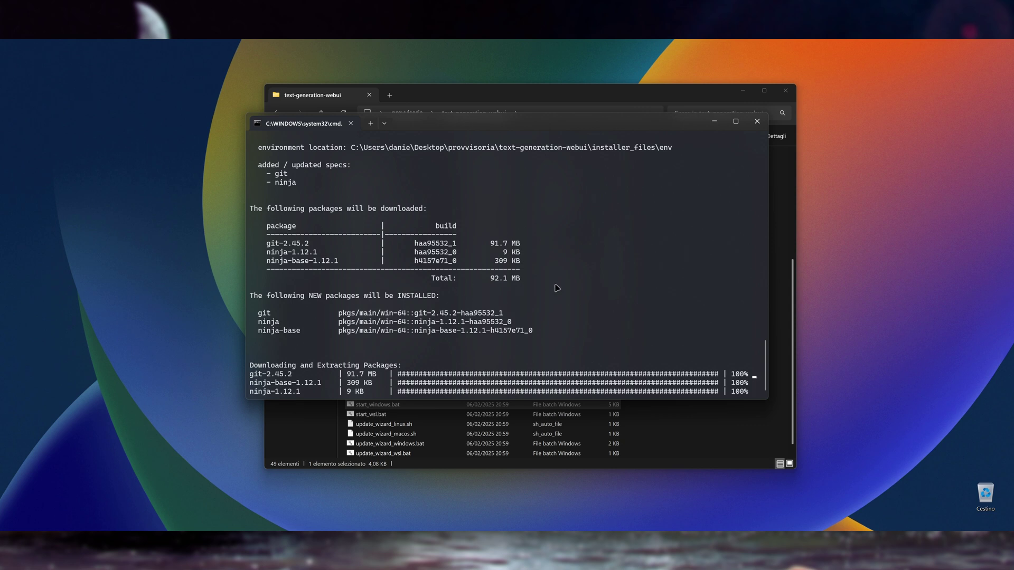
- Review the installer's terminal output from the chosen CUDA option through the PyTorch package plan
{"action": "scroll", "coordinate": [591, 295], "scroll_direction": "up", "scroll_amount": 3}
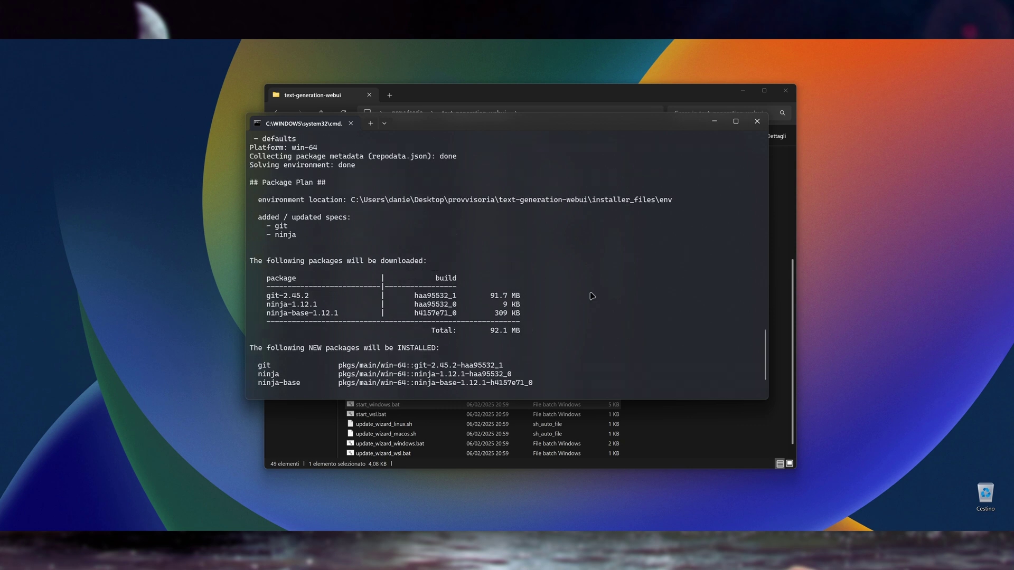
{"action": "scroll", "coordinate": [485, 253], "scroll_direction": "up", "scroll_amount": 4}
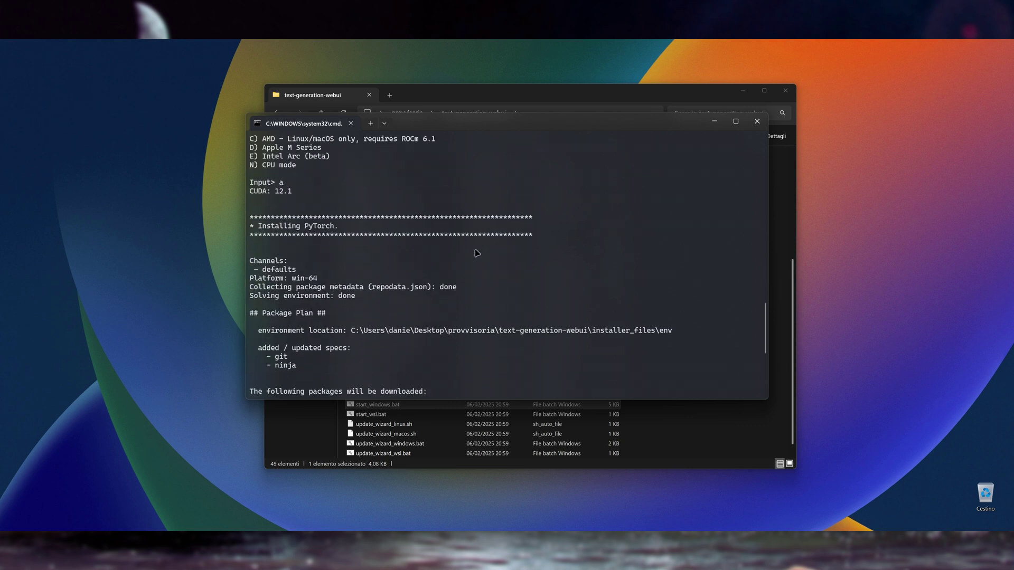
{"action": "scroll", "coordinate": [497, 264], "scroll_direction": "down", "scroll_amount": 7}
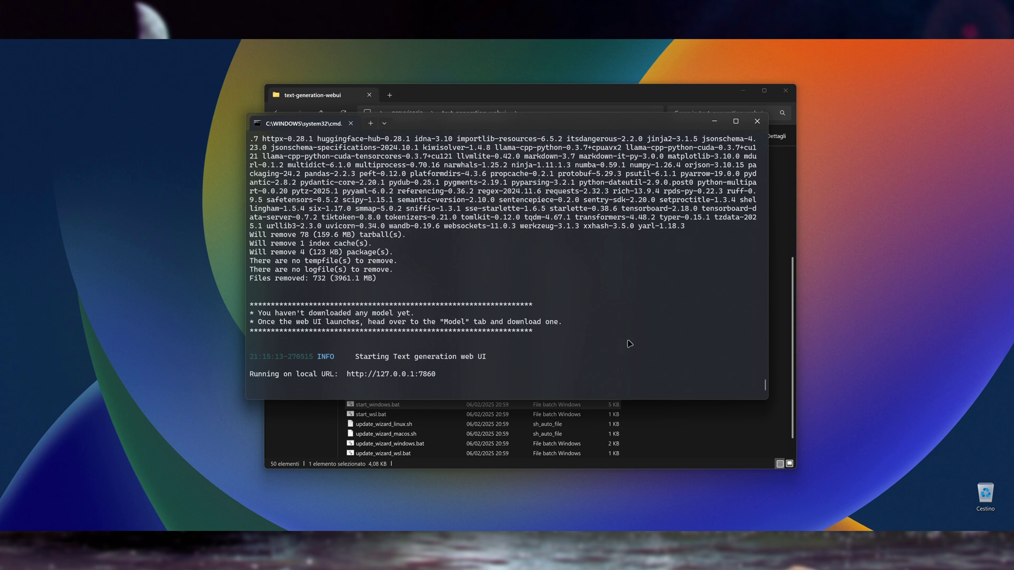
- Go back to the provvisoria folder and check the size of text-generation-webui in its properties
{"action": "left_click_drag", "start_coordinate": [540, 123], "coordinate": [523, 123]}
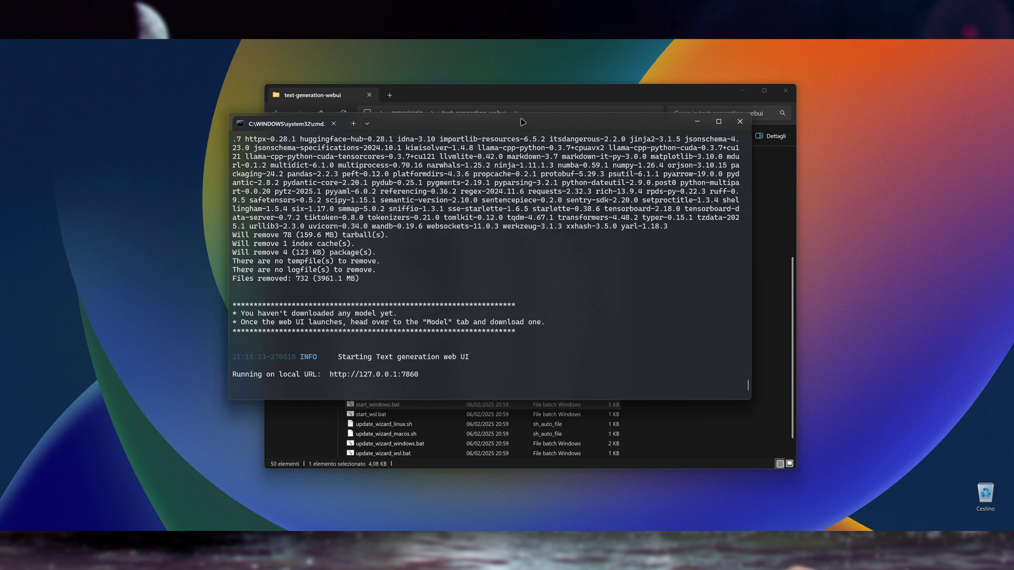
{"action": "left_click", "coordinate": [549, 99]}
{"action": "key", "text": "alt+Left"}
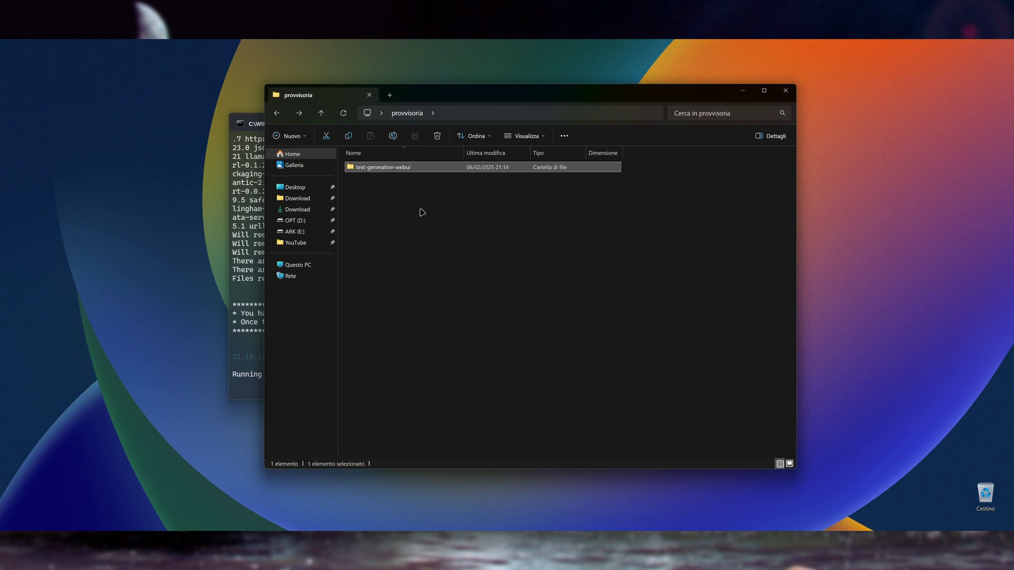
{"action": "right_click", "coordinate": [403, 170]}
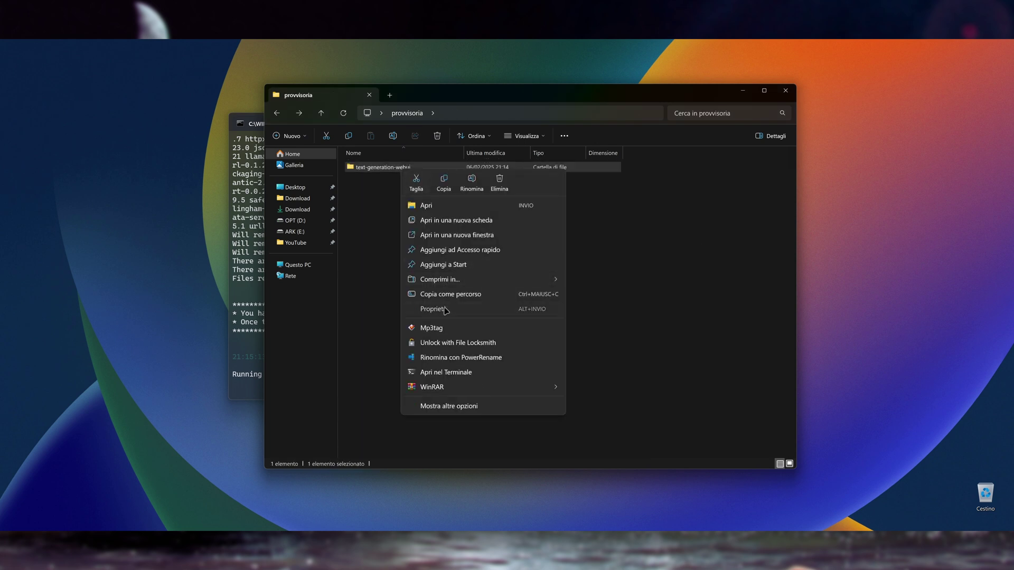
{"action": "left_click", "coordinate": [465, 311]}
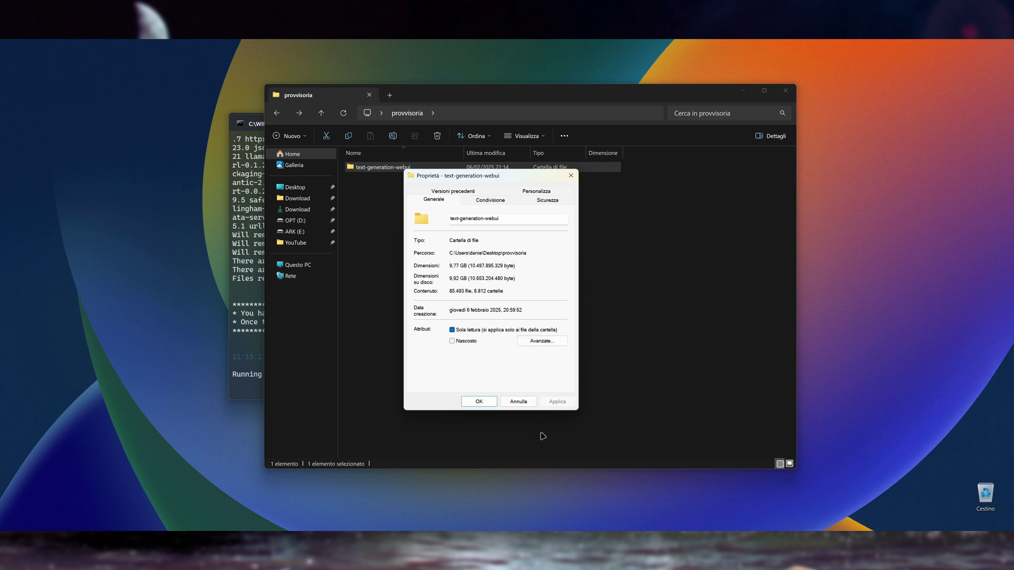
{"action": "left_click", "coordinate": [523, 402]}
- Open the text-generation-webui folder and examine the installer_files folder, the update_wizard scripts and start_windows.bat
{"action": "double_click", "coordinate": [416, 172]}
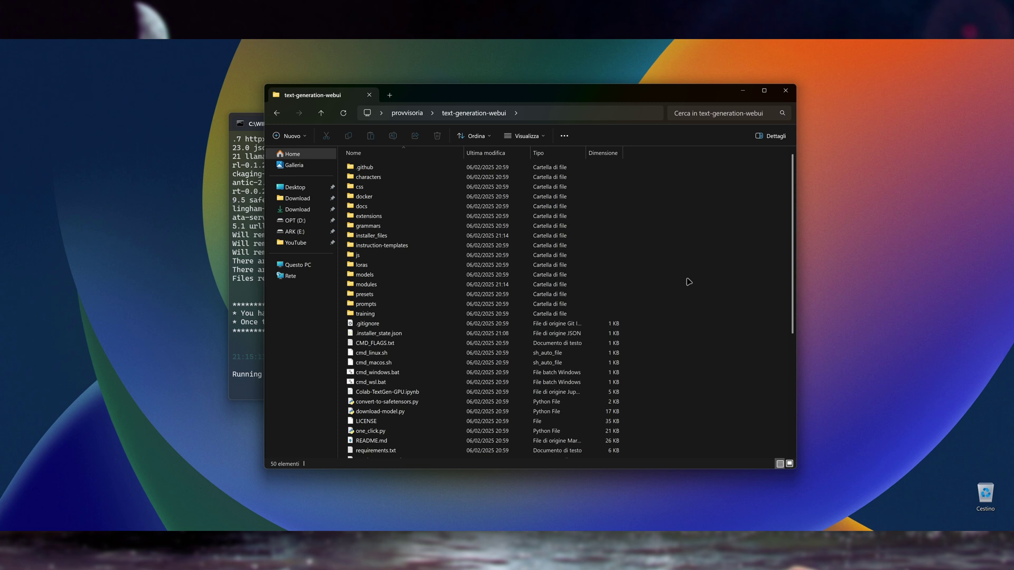
{"action": "left_click", "coordinate": [364, 237]}
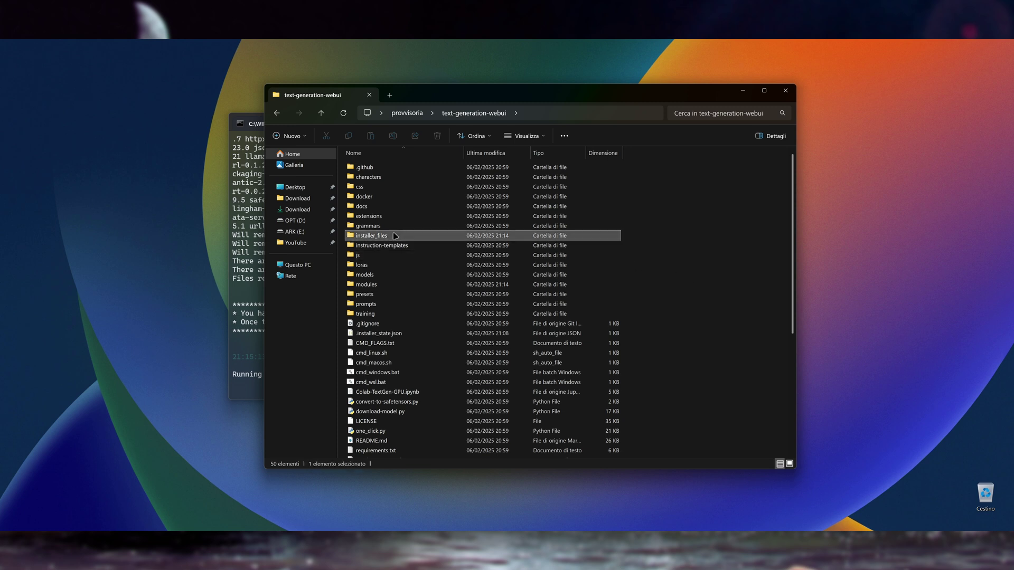
{"action": "mouse_move", "coordinate": [402, 238]}
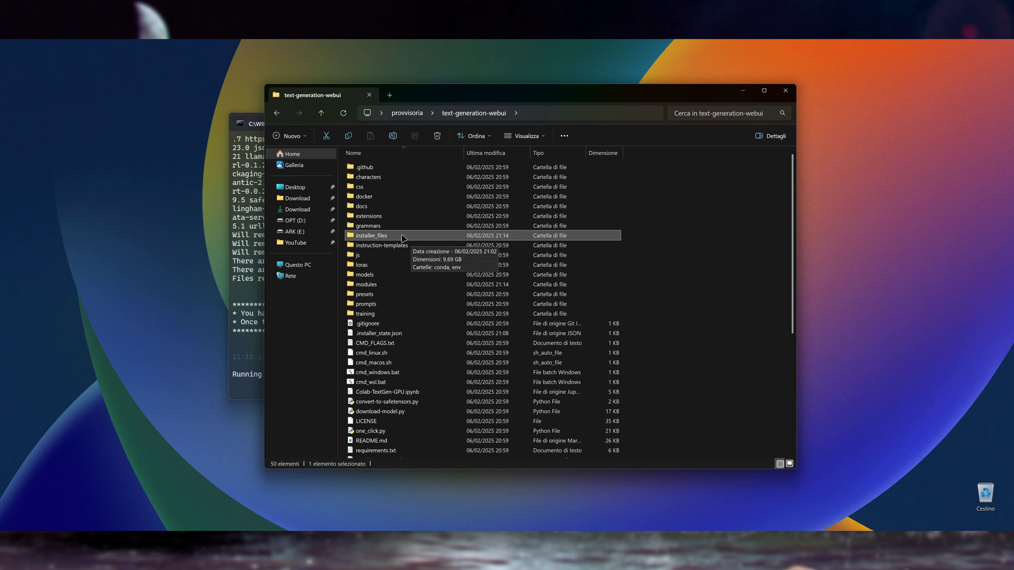
{"action": "scroll", "coordinate": [719, 224], "scroll_direction": "down", "scroll_amount": 6}
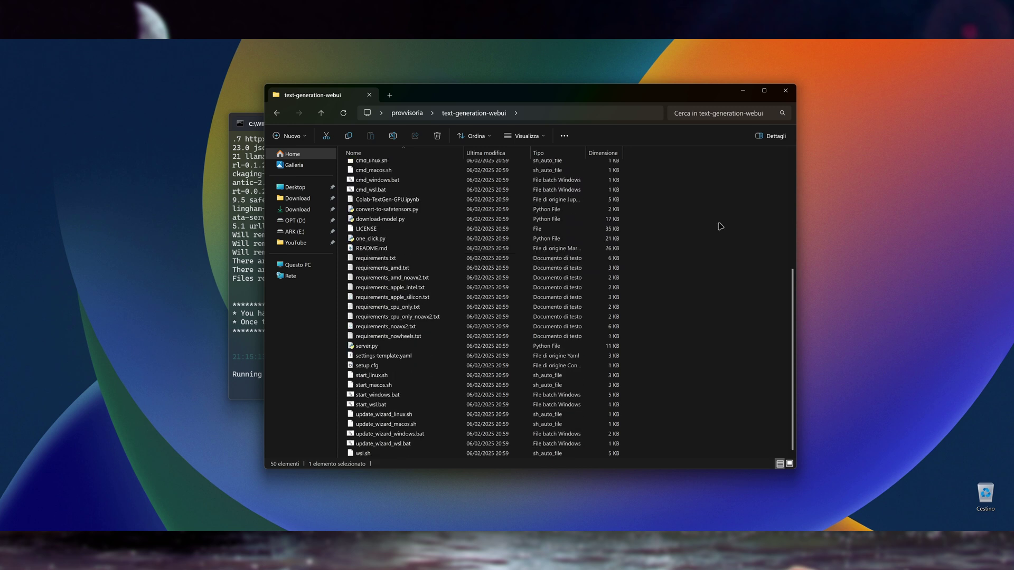
{"action": "mouse_move", "coordinate": [438, 423]}
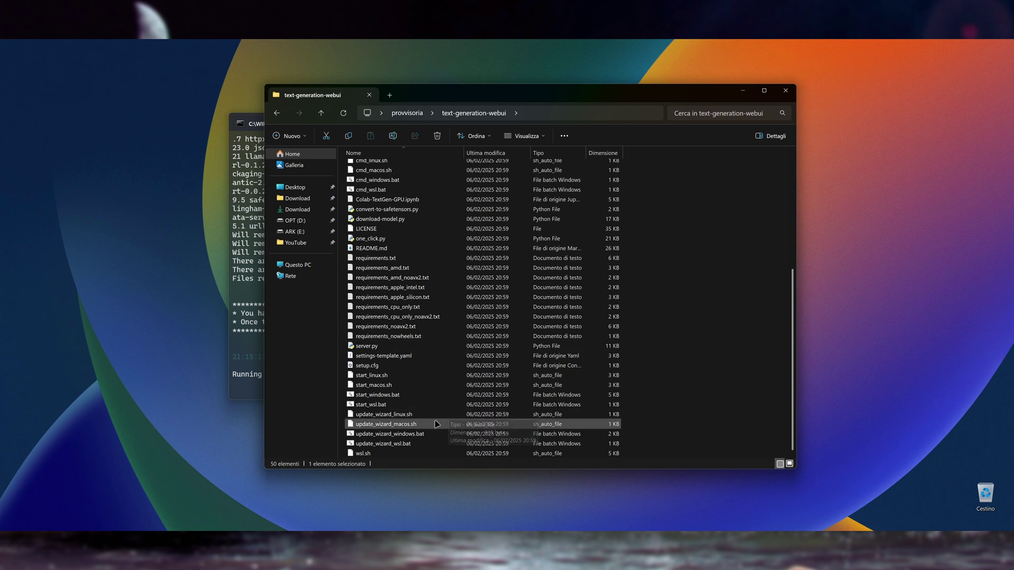
{"action": "mouse_move", "coordinate": [364, 436]}
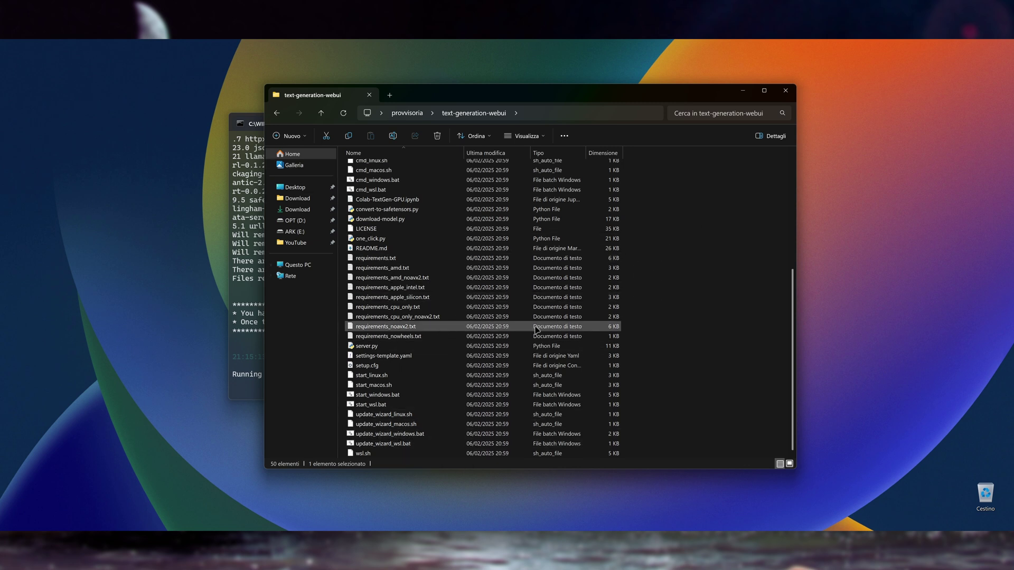
{"action": "mouse_move", "coordinate": [366, 402]}
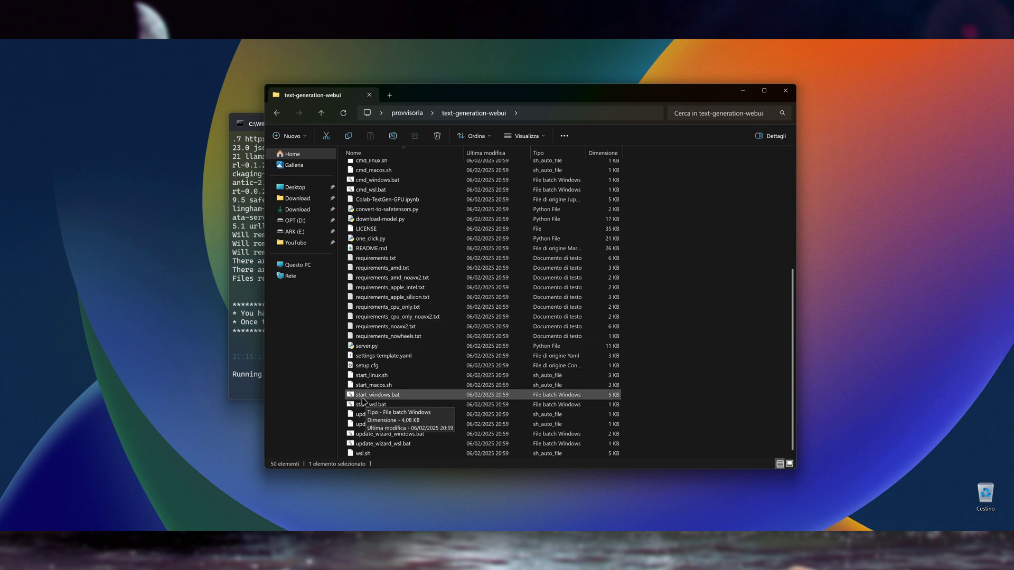
{"action": "left_click", "coordinate": [252, 121]}
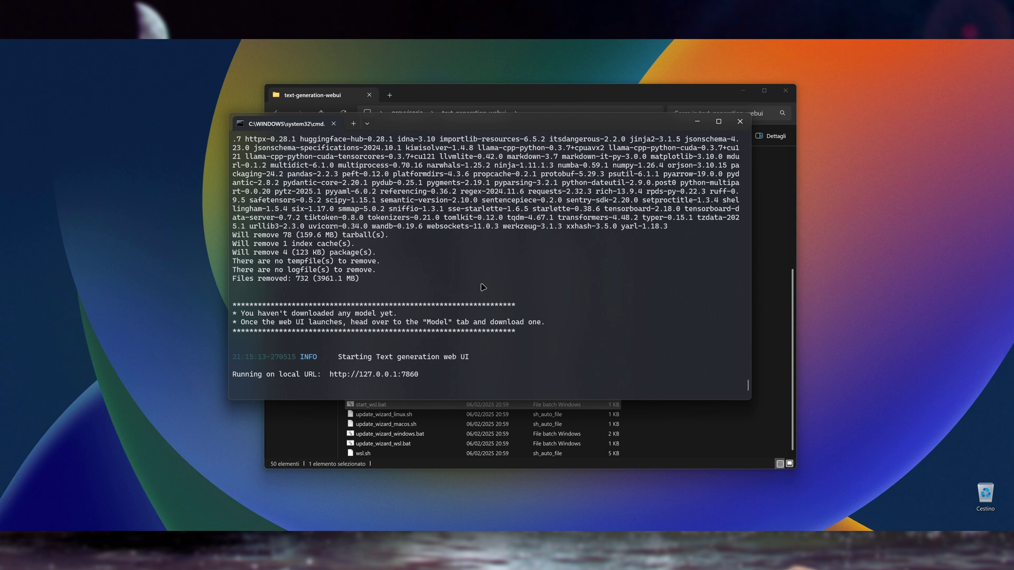
{"action": "left_click", "coordinate": [398, 375], "text": "ctrl"}
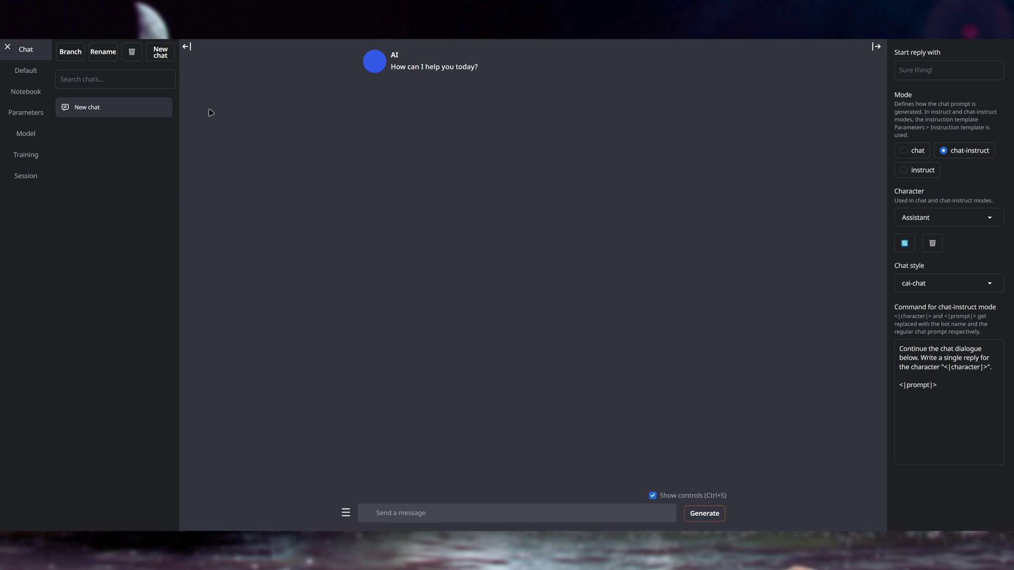
{"action": "left_click", "coordinate": [26, 133]}
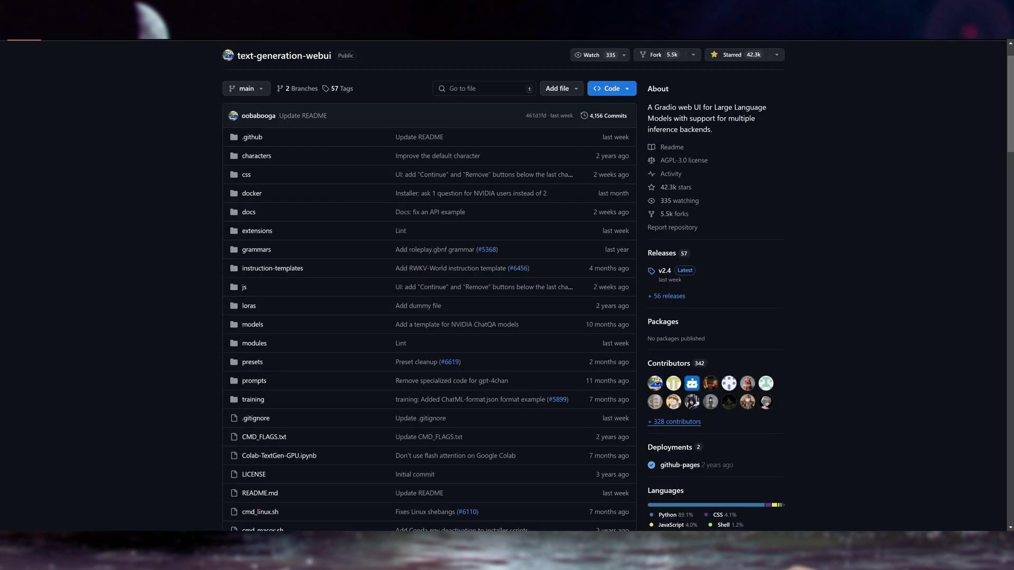
- Read the Downloading models section of the GitHub README and inspect the local text-generation-webui/models folder alongside it
{"action": "scroll", "coordinate": [689, 263], "scroll_direction": "down", "scroll_amount": 10}
{"action": "scroll", "coordinate": [690, 263], "scroll_direction": "down", "scroll_amount": 20}
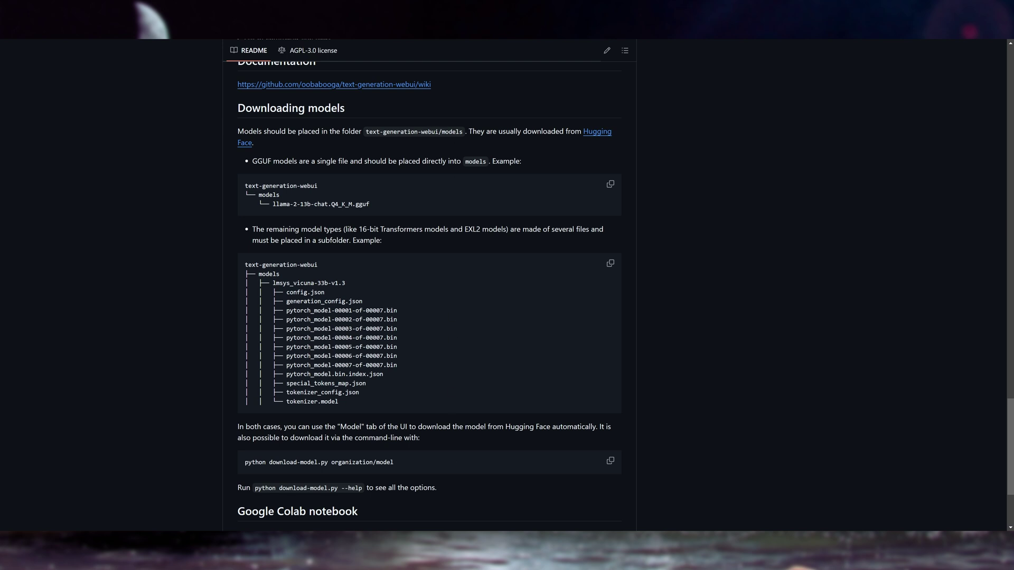
{"action": "left_click", "coordinate": [449, 560]}
{"action": "scroll", "coordinate": [458, 240], "scroll_direction": "up", "scroll_amount": 6}
{"action": "double_click", "coordinate": [389, 294]}
{"action": "left_click_drag", "start_coordinate": [531, 95], "coordinate": [775, 98]}
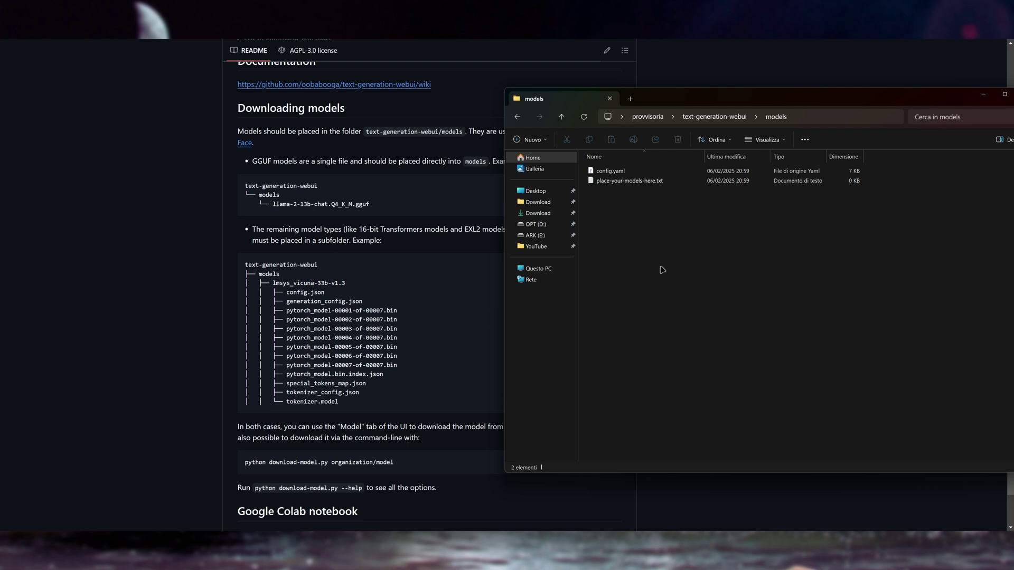
{"action": "left_click_drag", "start_coordinate": [782, 97], "coordinate": [620, 100]}
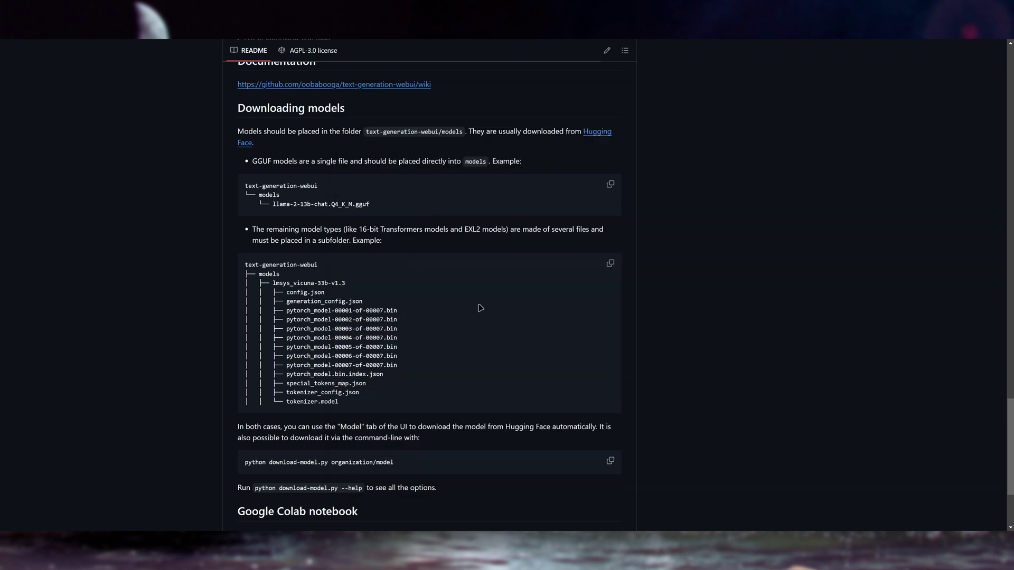
{"action": "left_click", "coordinate": [438, 552]}
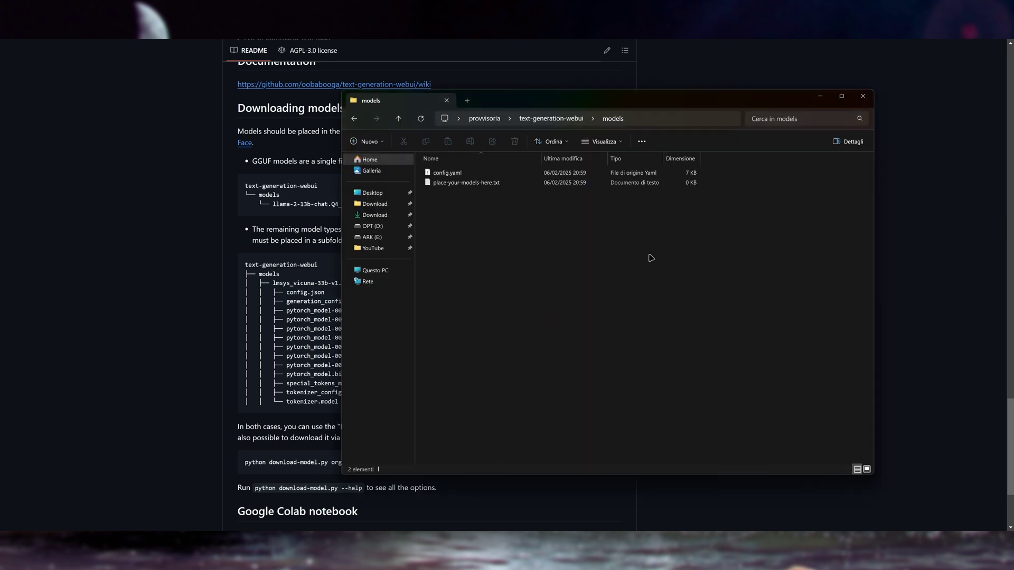
{"action": "left_click", "coordinate": [312, 288]}
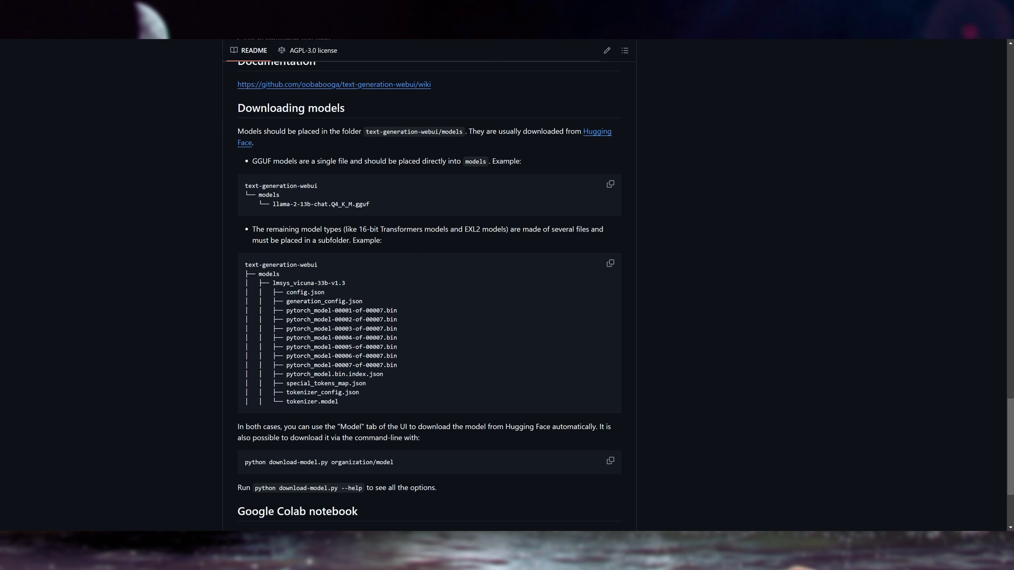
- Check the web UI's model download options and view the files of DeepSeek-R1-Distill-Qwen-14B on Hugging Face
{"action": "left_click", "coordinate": [494, 8]}
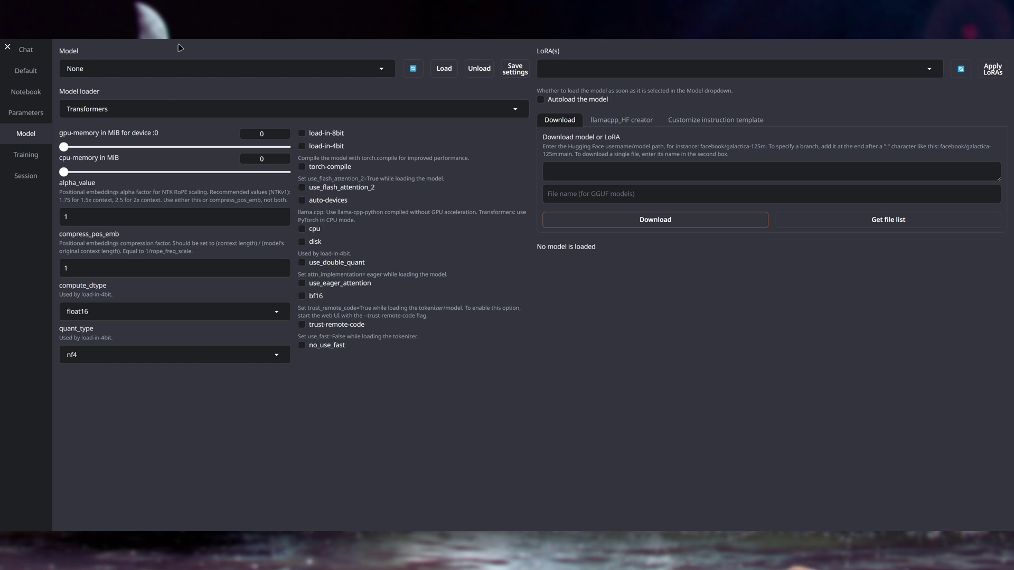
{"action": "left_click", "coordinate": [172, 21]}
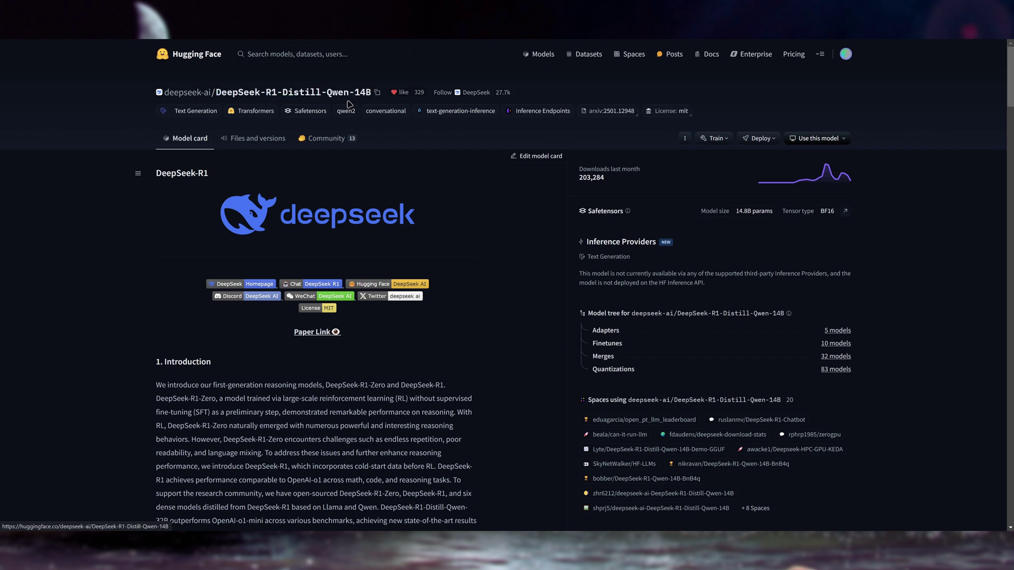
{"action": "left_click", "coordinate": [248, 143]}
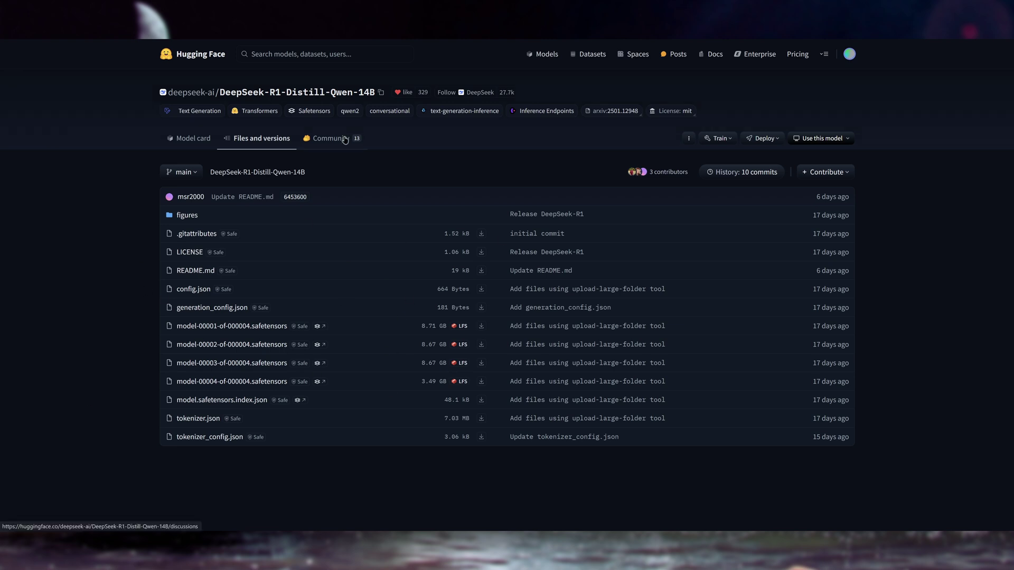
- Copy the model path deepseek-ai/DeepSeek-R1-Distill-Qwen-14B from Hugging Face into the web UI's model download field
{"action": "left_click", "coordinate": [382, 93]}
{"action": "key", "text": "alt+Tab"}
{"action": "left_click", "coordinate": [657, 168]}
{"action": "key", "text": "ctrl+v"}
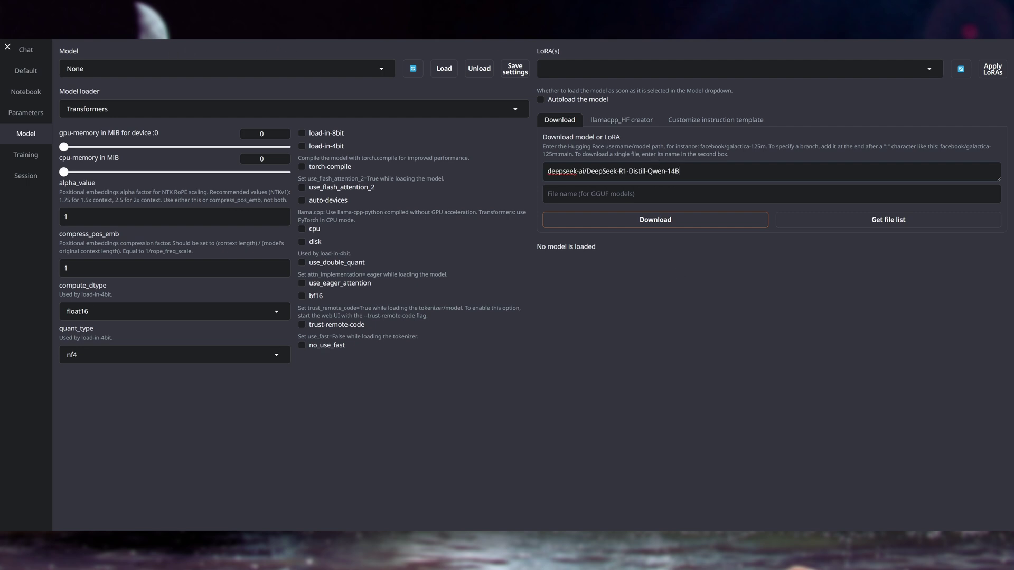
- Review the 14B model's safetensors files on Hugging Face and the web UI's terminal output
{"action": "key", "text": "alt+Tab"}
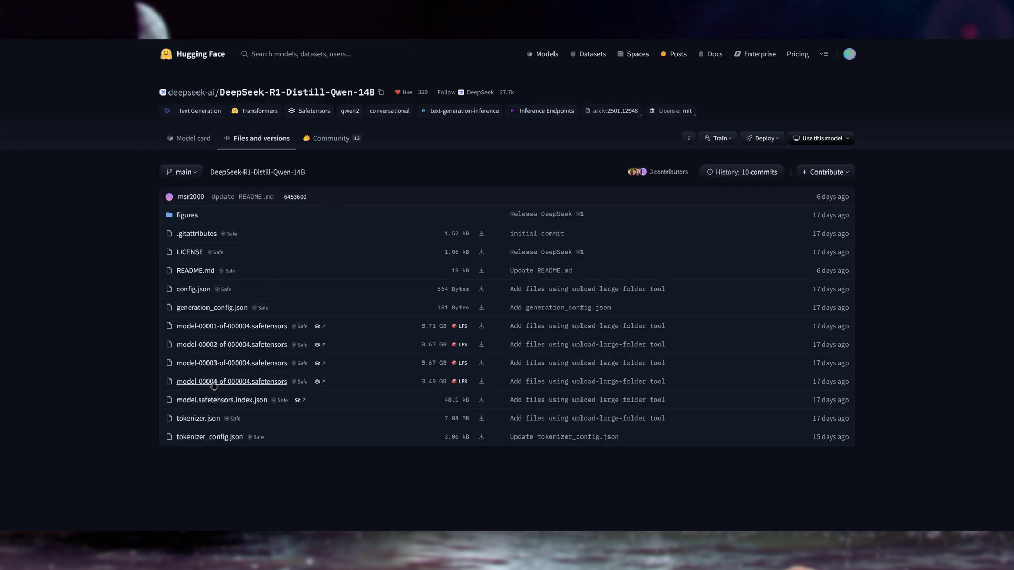
{"action": "key", "text": "alt+Tab"}
{"action": "left_click", "coordinate": [674, 220]}
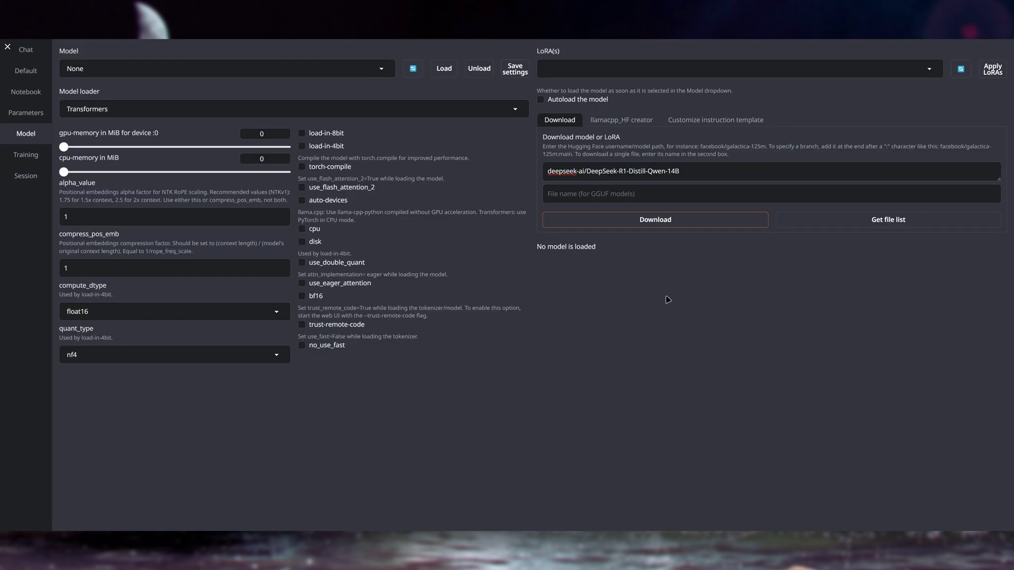
{"action": "key", "text": "alt+Tab"}
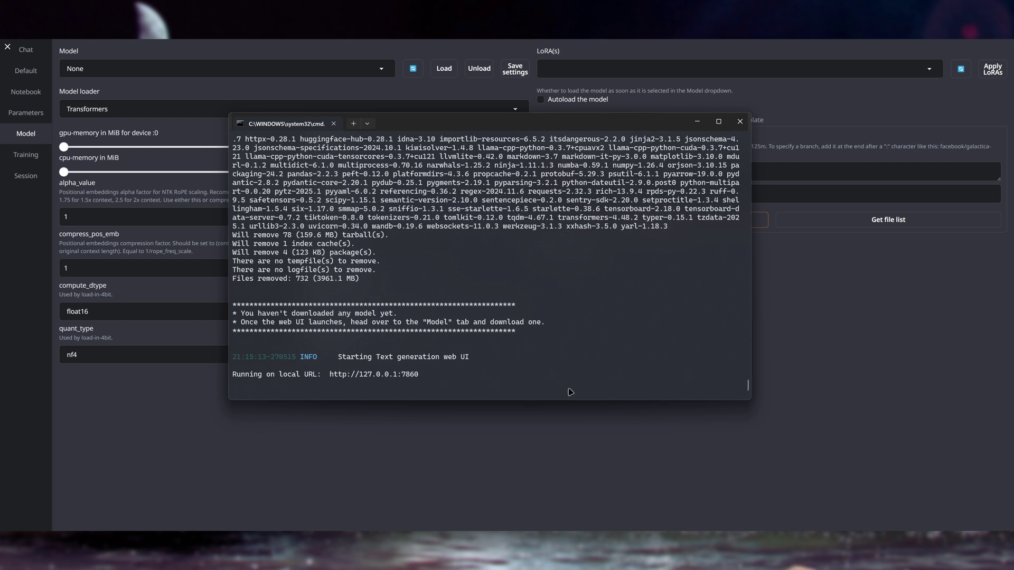
{"action": "key", "text": "alt+Tab"}
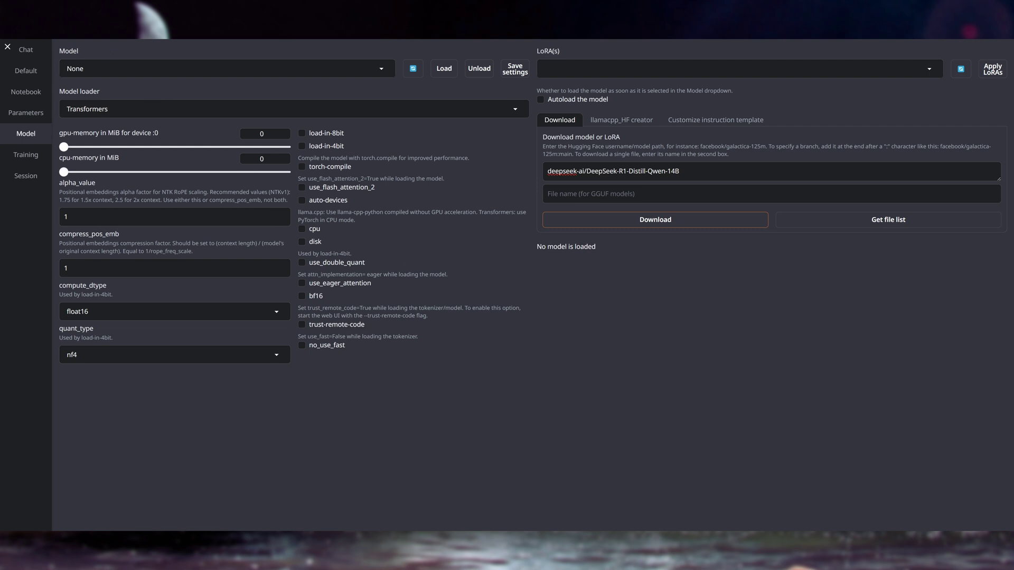
- Recheck the 14B model's files on Hugging Face, and look at the web UI's list of selectable models and refresh it
{"action": "key", "text": "alt+Tab"}
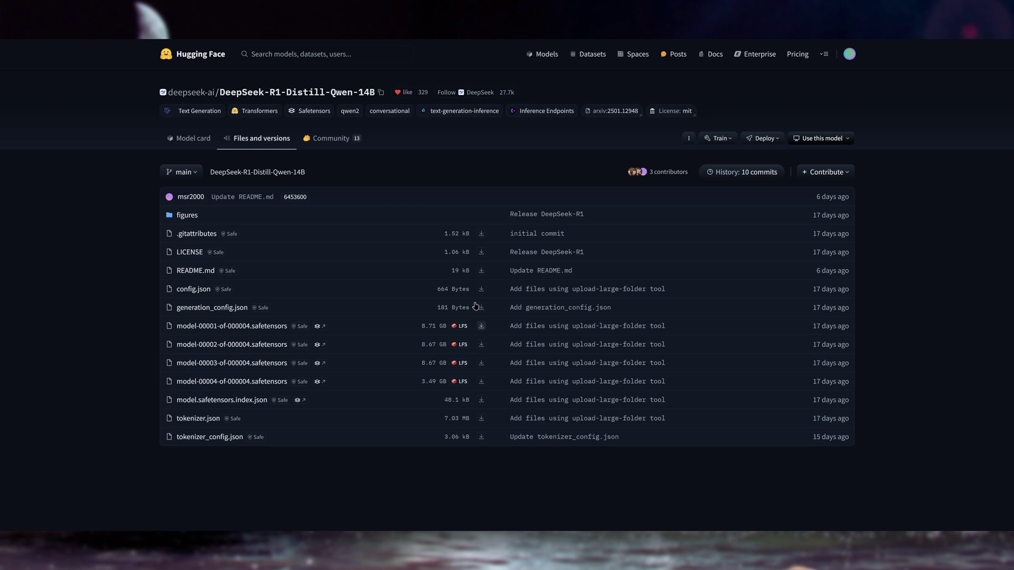
{"action": "key", "text": "alt+Tab"}
{"action": "left_click", "coordinate": [223, 69]}
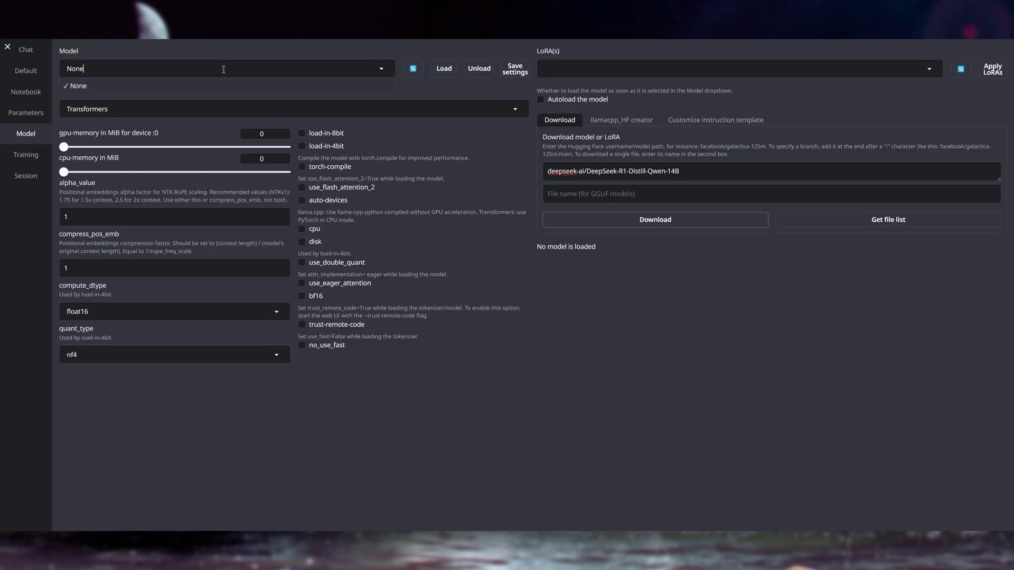
{"action": "left_click", "coordinate": [414, 72]}
- Switch to the DeepSeek-R1-Distill-Qwen-7B-GGUF page on Hugging Face and browse its quantized GGUF files
{"action": "key", "text": "ctrl+Tab"}
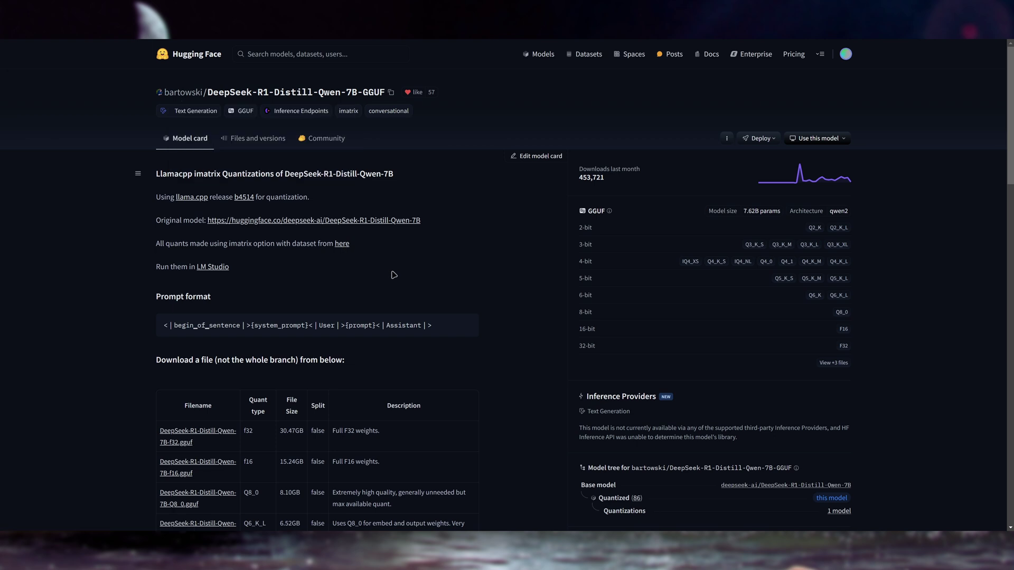
{"action": "left_click", "coordinate": [232, 144]}
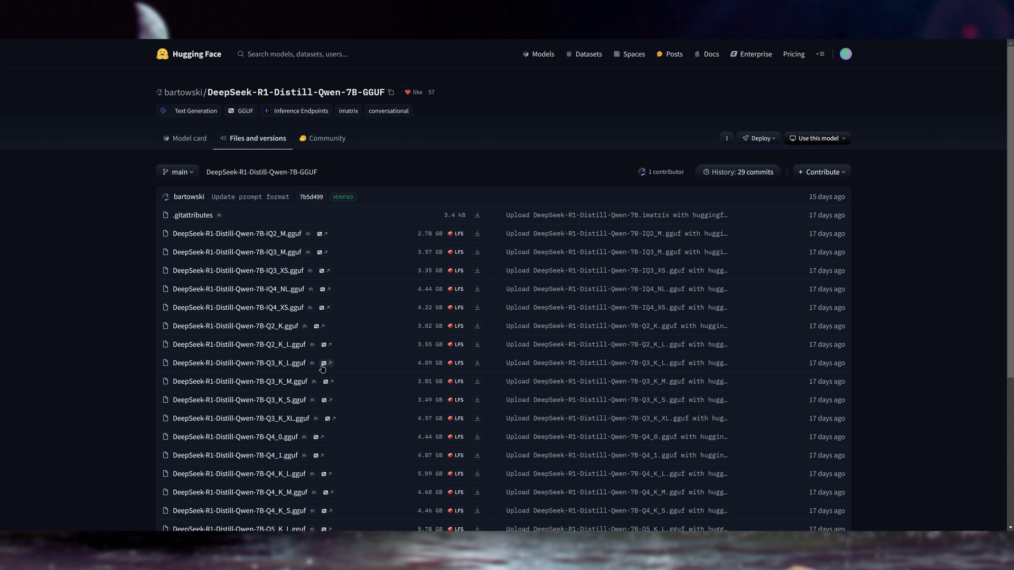
{"action": "scroll", "coordinate": [364, 344], "scroll_direction": "down", "scroll_amount": 4}
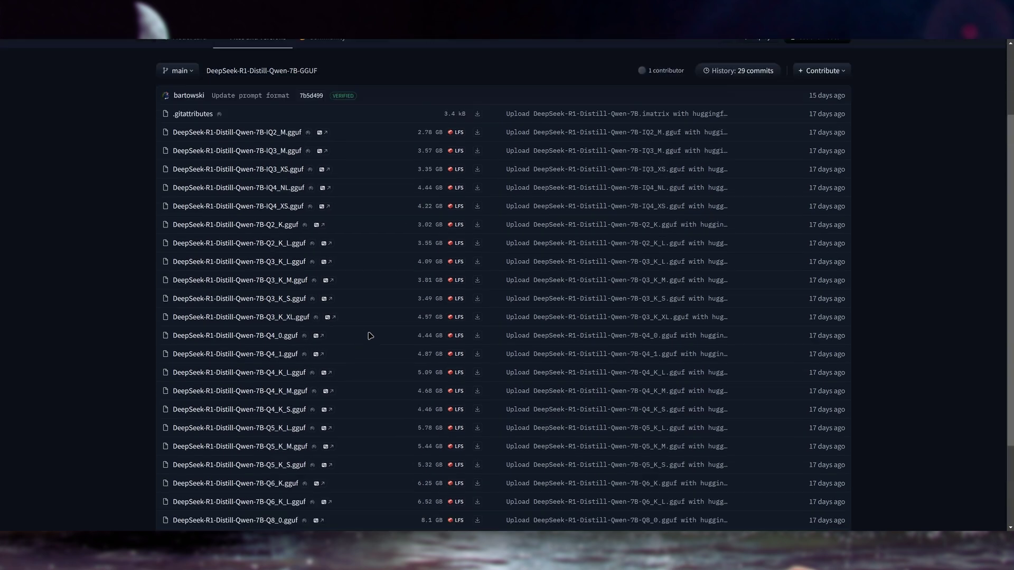
- Copy the model path bartowski/DeepSeek-R1-Distill-Qwen-7B-GGUF from Hugging Face into the web UI's model download field
{"action": "scroll", "coordinate": [368, 337], "scroll_direction": "up", "scroll_amount": 4}
{"action": "left_click", "coordinate": [391, 93]}
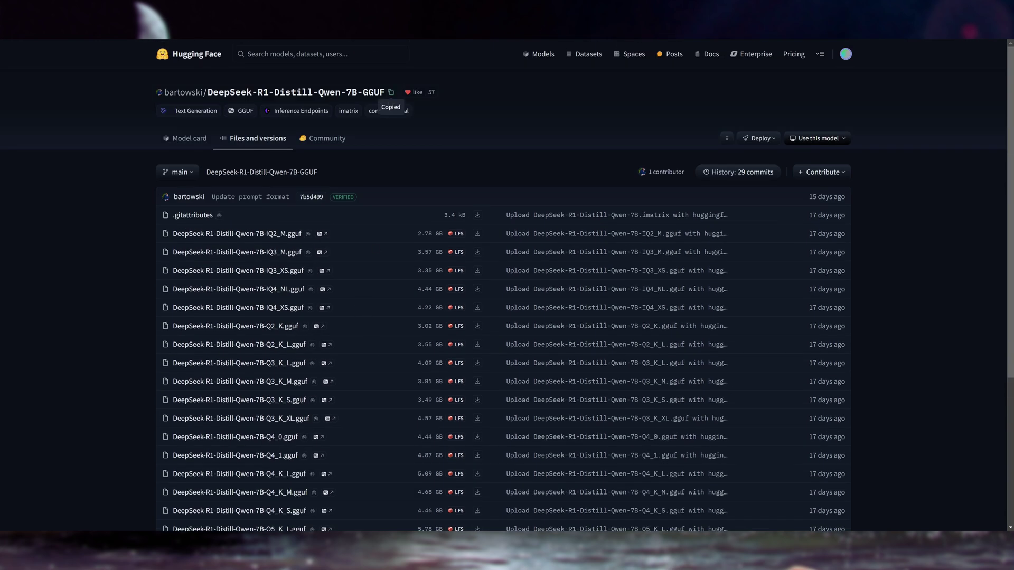
{"action": "key", "text": "ctrl+Tab"}
{"action": "key", "text": "ctrl+v"}
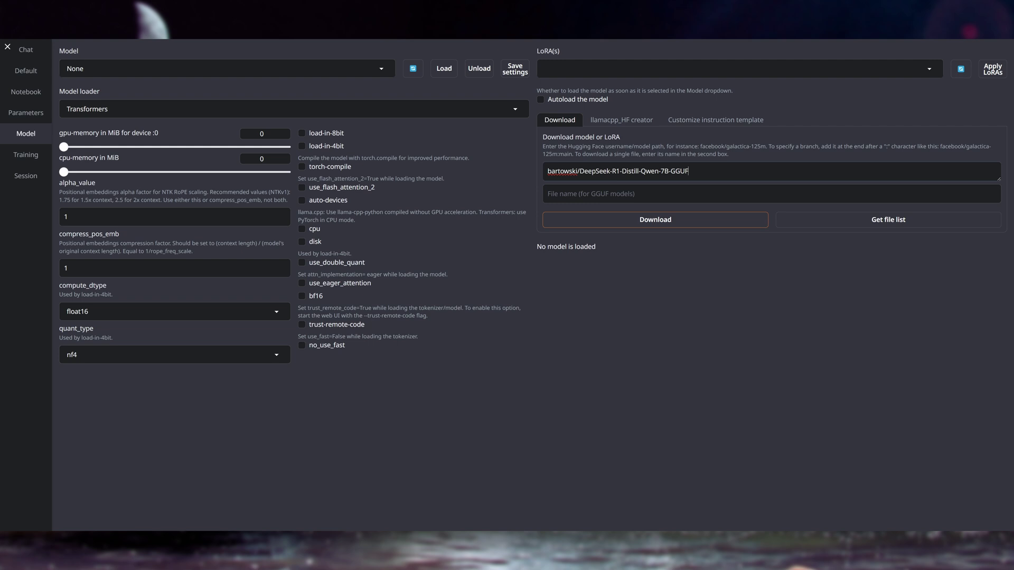
- Copy the file name DeepSeek-R1-Distill-Qwen-7B-Q8_0.gguf from the Hugging Face file list into the web UI's GGUF file name field
{"action": "key", "text": "ctrl+shift+Tab"}
{"action": "scroll", "coordinate": [385, 364], "scroll_direction": "down", "scroll_amount": 4}
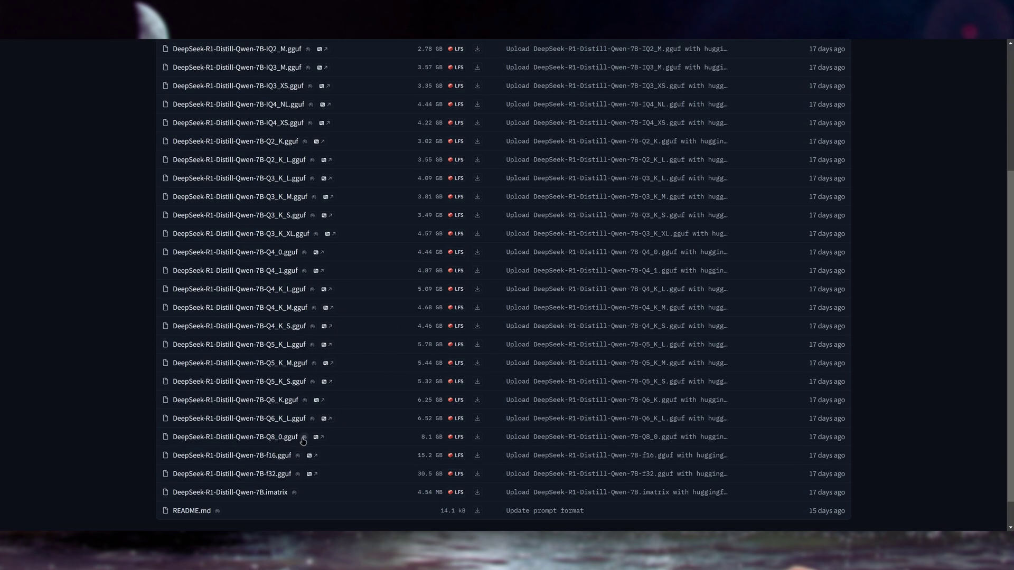
{"action": "left_click_drag", "start_coordinate": [300, 438], "coordinate": [173, 438]}
{"action": "key", "text": "ctrl+Tab"}
{"action": "key", "text": "ctrl+v"}
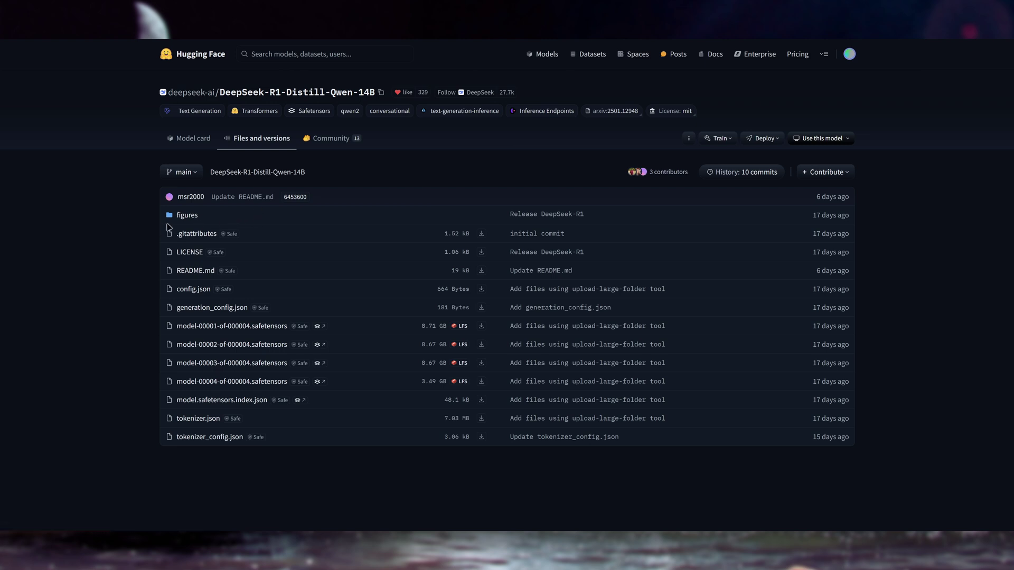
- Copy the path deepseek-ai/DeepSeek-R1-Distill-Qwen-14B from Hugging Face into the download field and try appending :figure as a branch
{"action": "left_click", "coordinate": [188, 215]}
{"action": "left_click", "coordinate": [381, 93]}
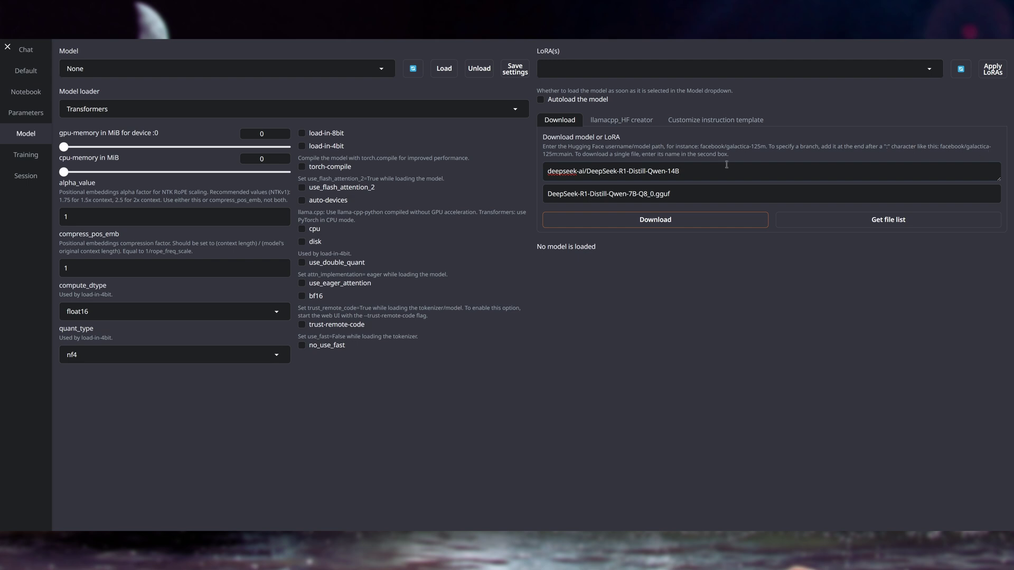
{"action": "type", "text": ":figure"}
- Clear the download path and file name fields, and select deepseek-ai_DeepSeek-R1-Distill-Qwen-14B as the model
{"action": "left_click_drag", "start_coordinate": [690, 193], "coordinate": [549, 193]}
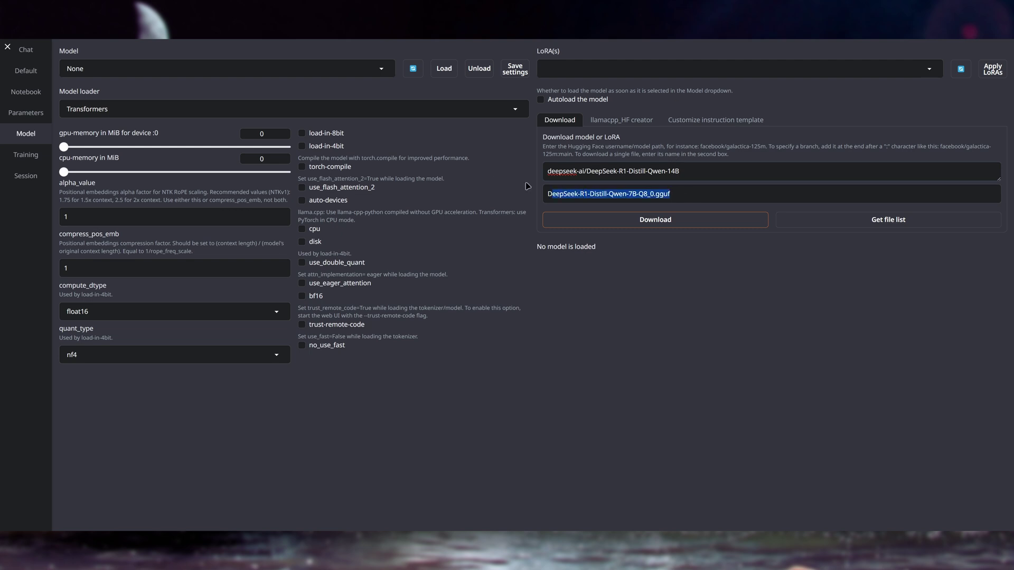
{"action": "key", "text": "BackSpace"}
{"action": "left_click", "coordinate": [562, 179]}
{"action": "key", "text": "ctrl+a"}
{"action": "key", "text": "BackSpace"}
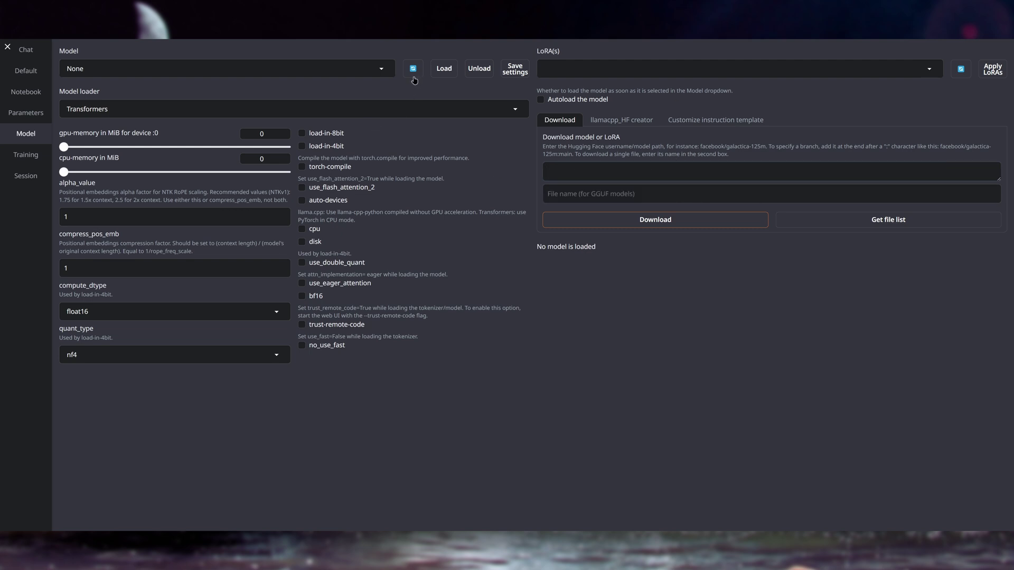
{"action": "left_click", "coordinate": [373, 75]}
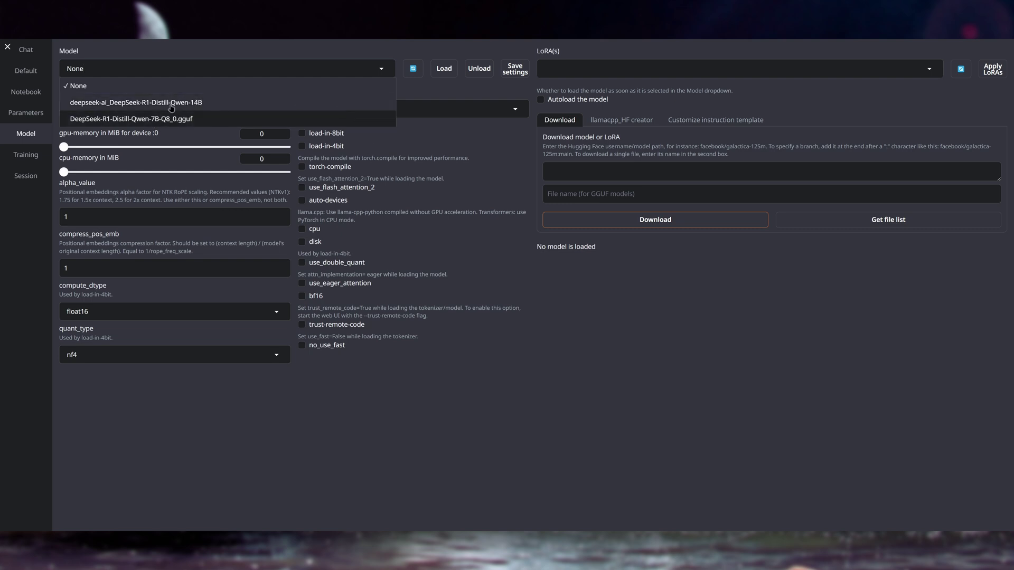
{"action": "left_click", "coordinate": [200, 103]}
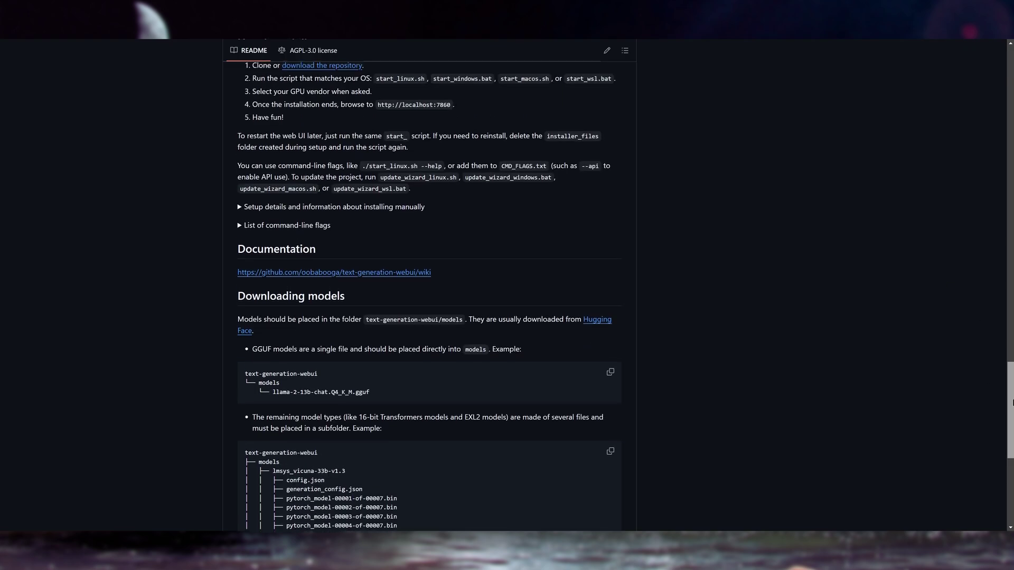
- Open the Model Tab page of the text-generation-webui wiki on GitHub and read the Transformers loader options
{"action": "scroll", "coordinate": [1012, 112], "scroll_direction": "up", "scroll_amount": 15}
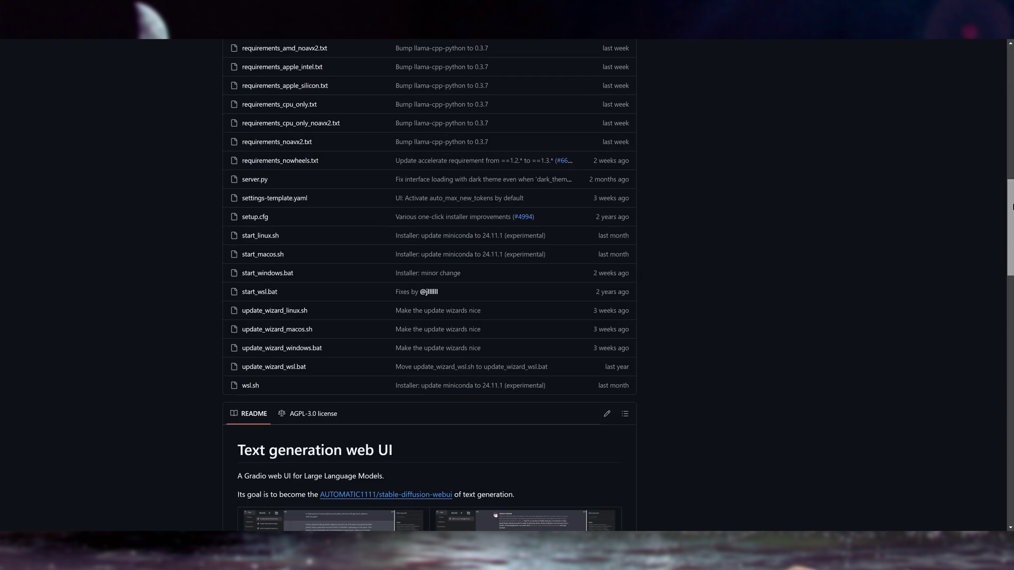
{"action": "scroll", "coordinate": [1012, 112], "scroll_direction": "up", "scroll_amount": 3}
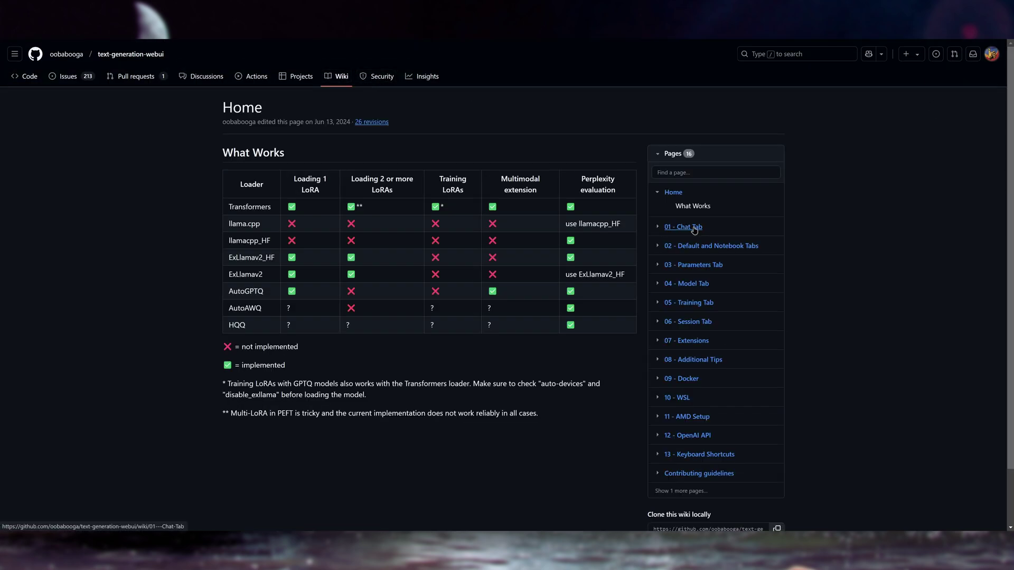
{"action": "left_click", "coordinate": [700, 285]}
{"action": "scroll", "coordinate": [263, 242], "scroll_direction": "down", "scroll_amount": 1}
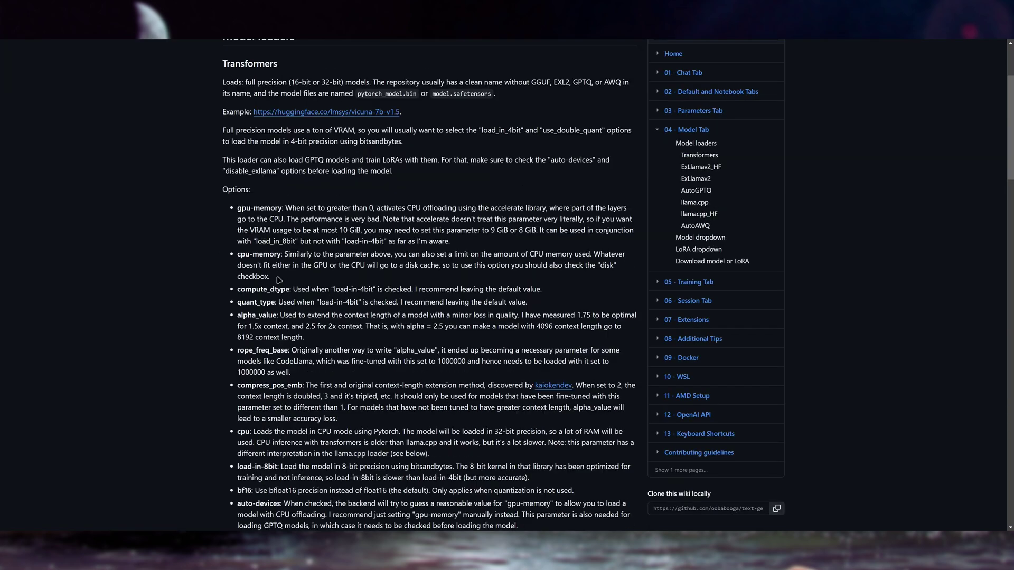
{"action": "scroll", "coordinate": [282, 278], "scroll_direction": "down", "scroll_amount": 2}
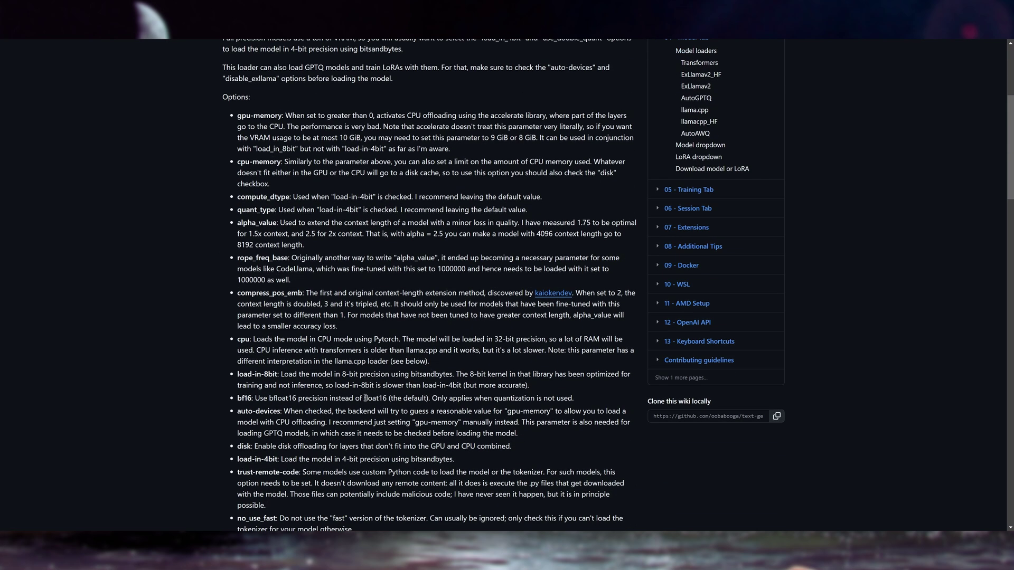
{"action": "scroll", "coordinate": [425, 378], "scroll_direction": "down", "scroll_amount": 1}
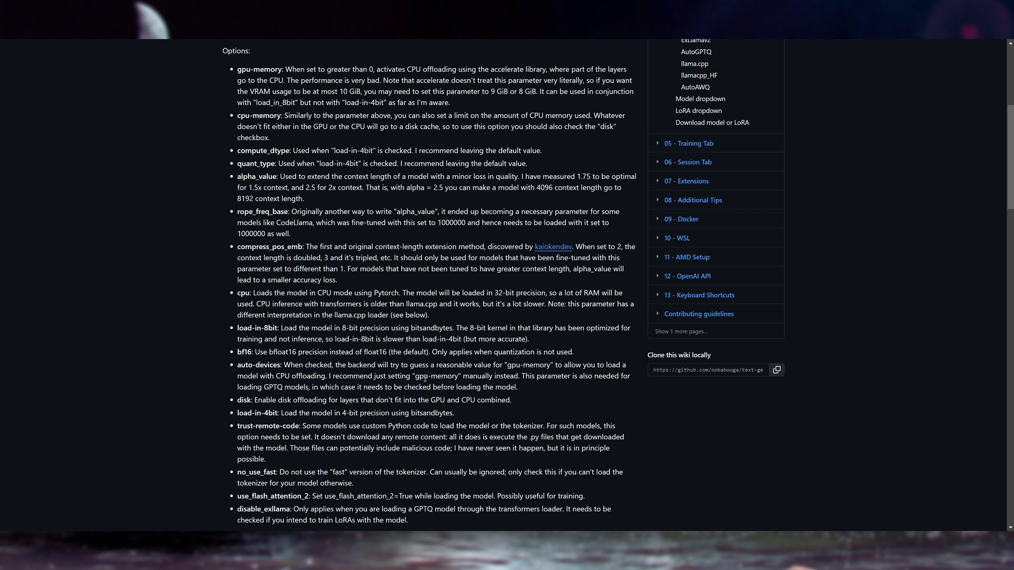
{"action": "scroll", "coordinate": [425, 378], "scroll_direction": "down", "scroll_amount": 2}
{"action": "scroll", "coordinate": [413, 297], "scroll_direction": "up", "scroll_amount": 7}
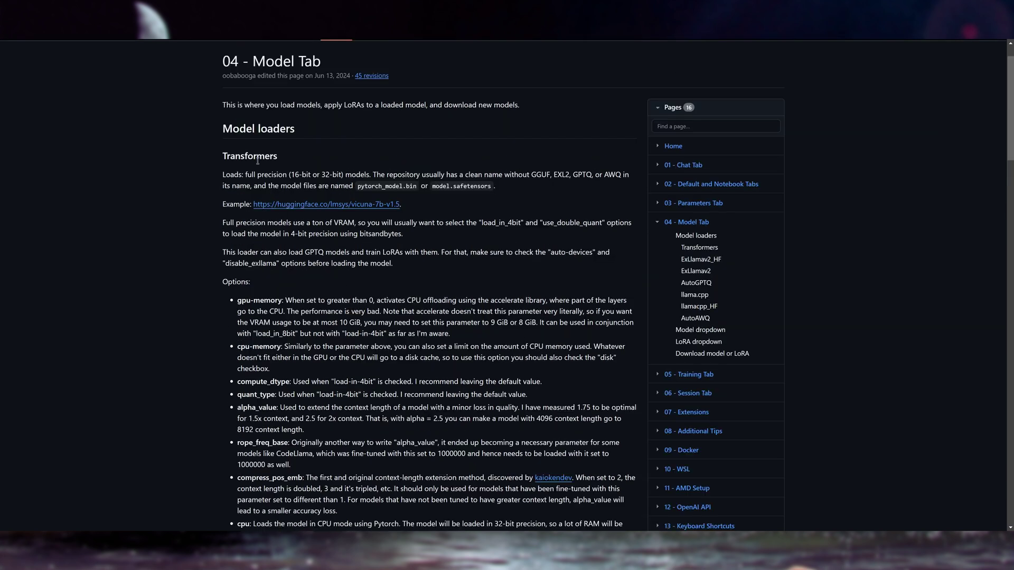
- Enable load-in-4bit, torch-compile and use_double_quant for the 14B model, set compute_dtype to bfloat16, and load the model
{"action": "left_click", "coordinate": [327, 9]}
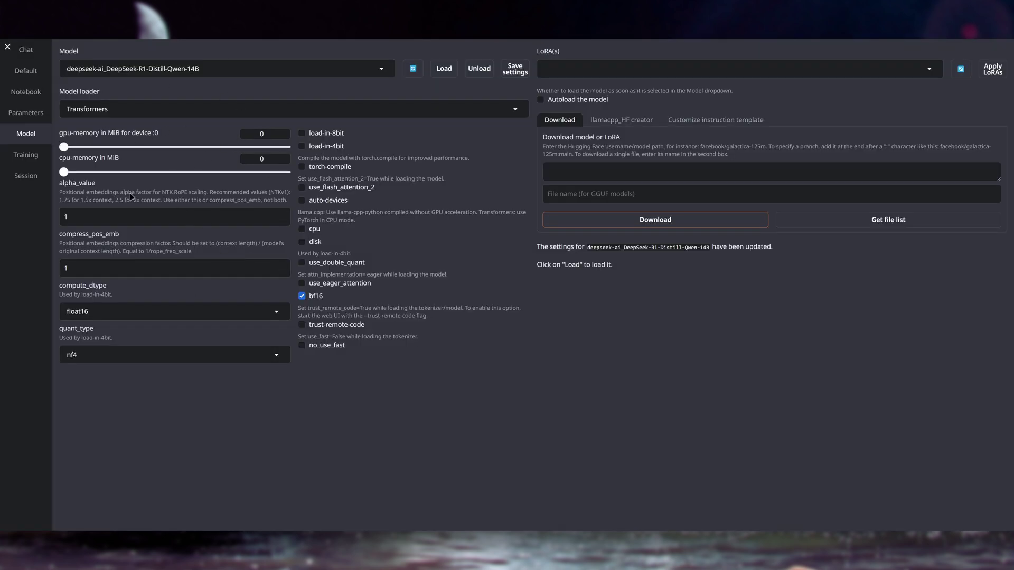
{"action": "left_click", "coordinate": [328, 147]}
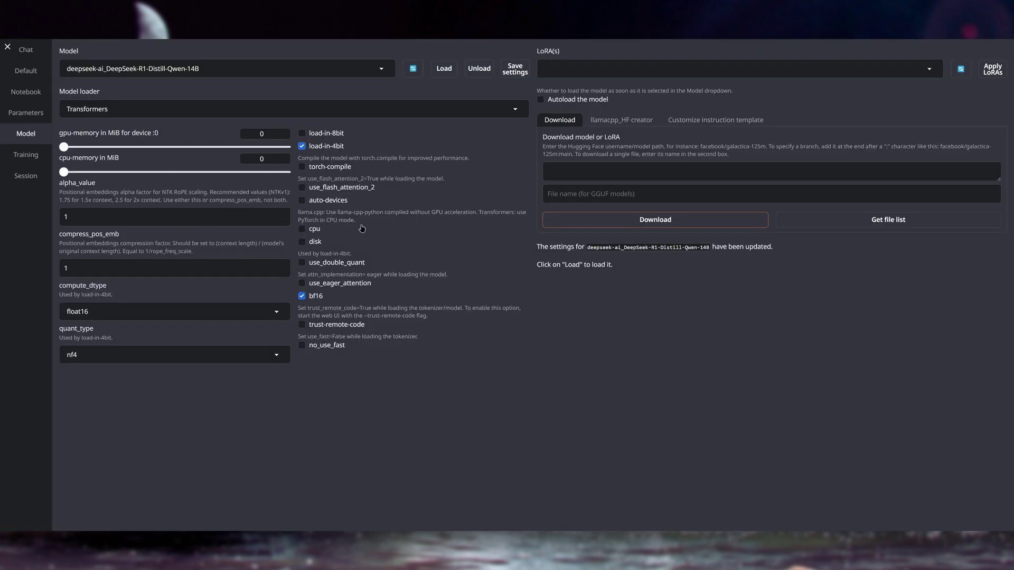
{"action": "left_click", "coordinate": [335, 168]}
{"action": "left_click", "coordinate": [318, 264]}
{"action": "left_click", "coordinate": [157, 311]}
{"action": "left_click", "coordinate": [99, 268]}
{"action": "left_click", "coordinate": [446, 77]}
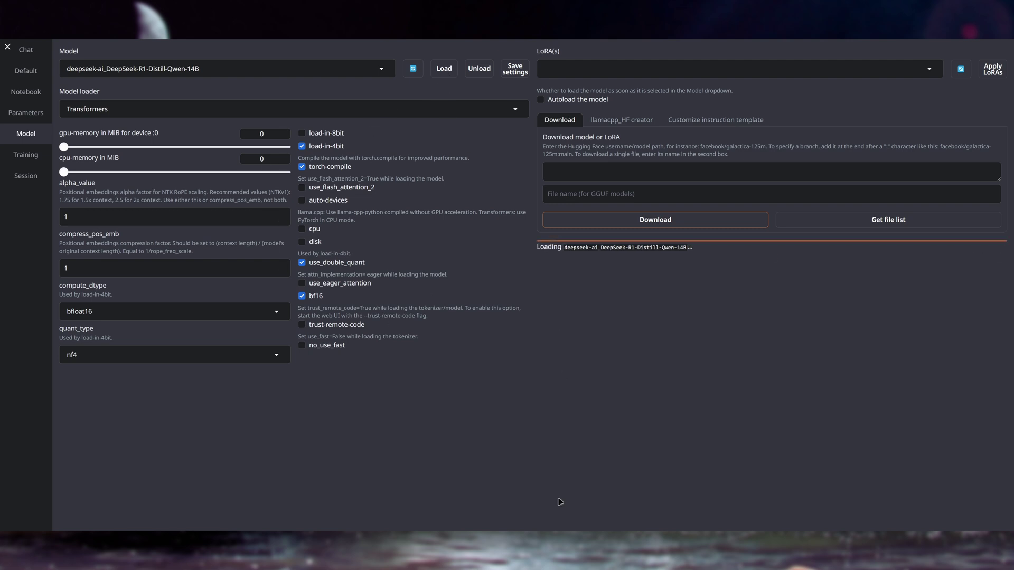
- Check the model loading output in the terminal and reread the wiki's descriptions of the Transformers loader options
{"action": "key", "text": "alt+Tab"}
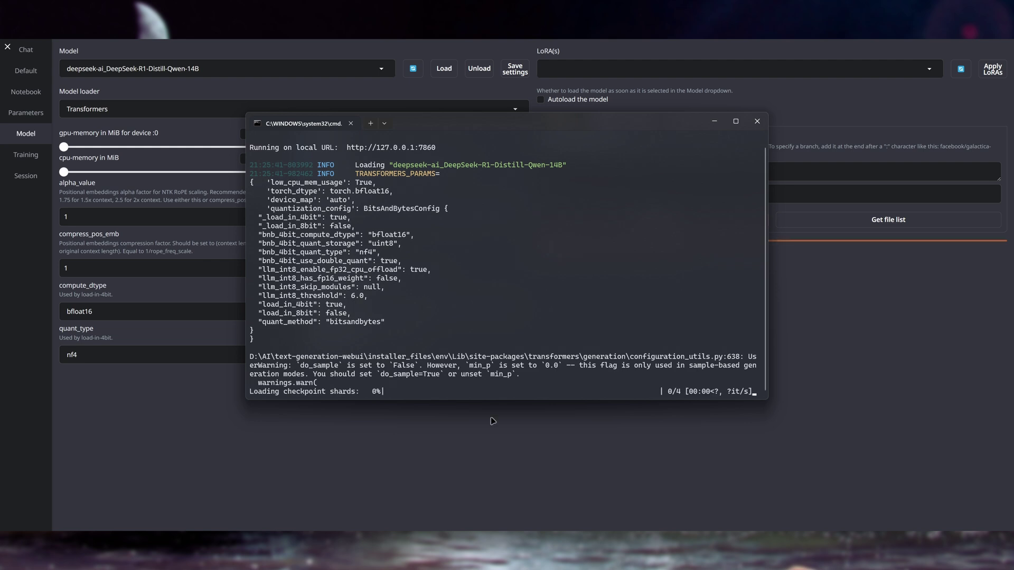
{"action": "left_click", "coordinate": [507, 439]}
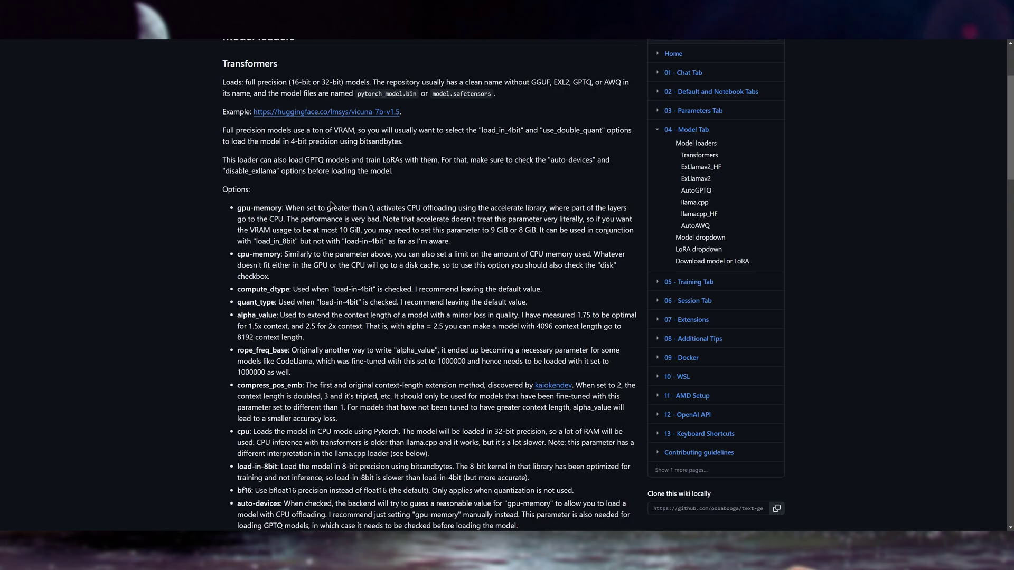
{"action": "scroll", "coordinate": [327, 264], "scroll_direction": "down", "scroll_amount": 2}
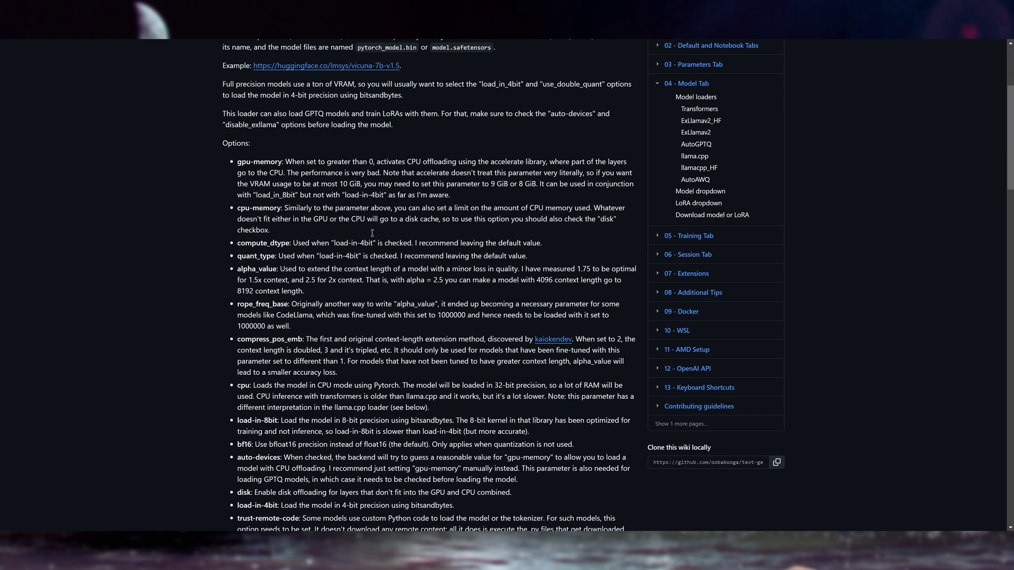
{"action": "scroll", "coordinate": [431, 378], "scroll_direction": "down", "scroll_amount": 2}
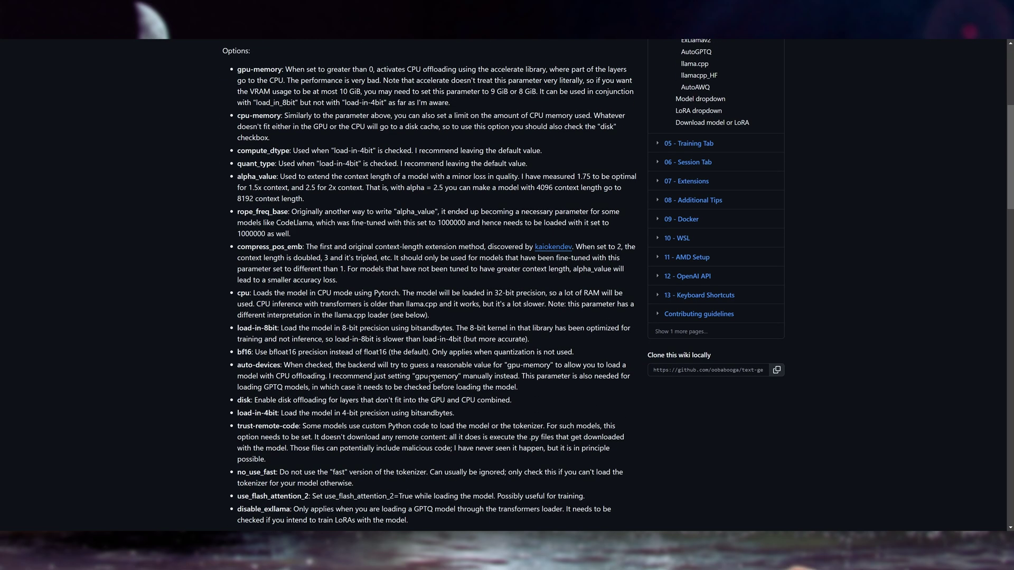
{"action": "scroll", "coordinate": [430, 376], "scroll_direction": "down", "scroll_amount": 2}
{"action": "scroll", "coordinate": [428, 370], "scroll_direction": "up", "scroll_amount": 2}
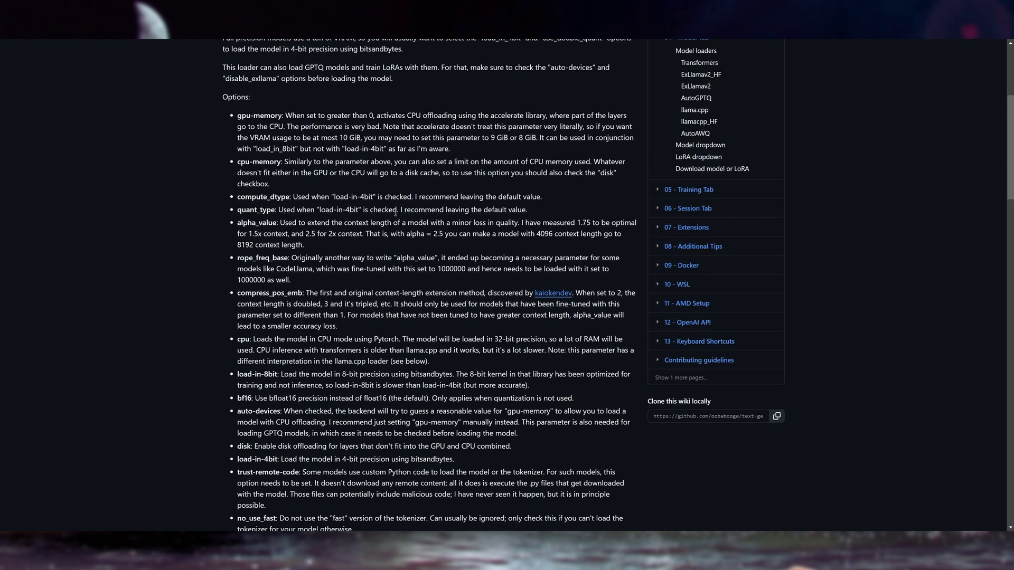
- Find the usage recommendations on the 14B model's Hugging Face card and set the web UI's generation temperature to 0.6
{"action": "key", "text": "ctrl+Tab"}
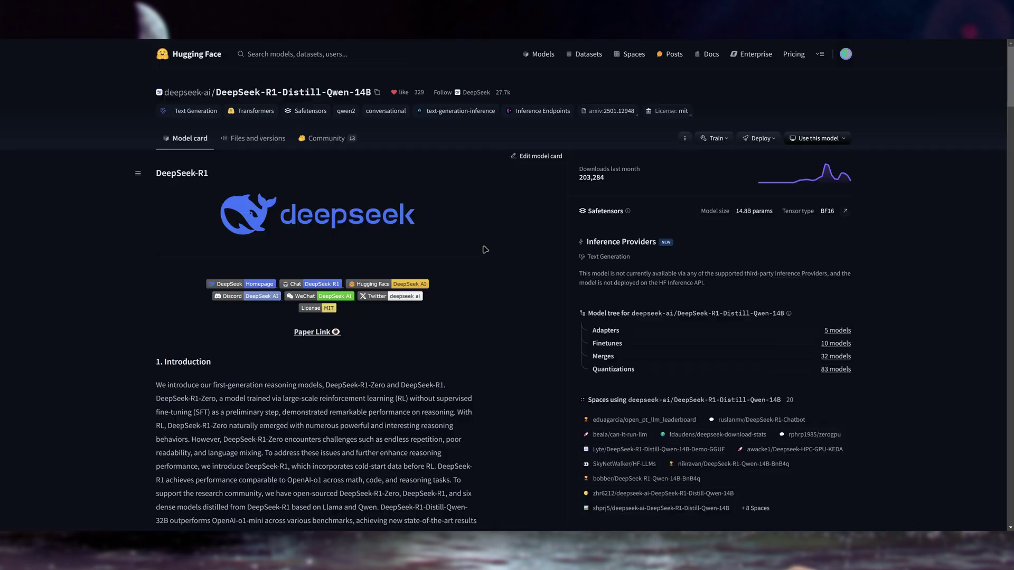
{"action": "scroll", "coordinate": [484, 240], "scroll_direction": "down", "scroll_amount": 3}
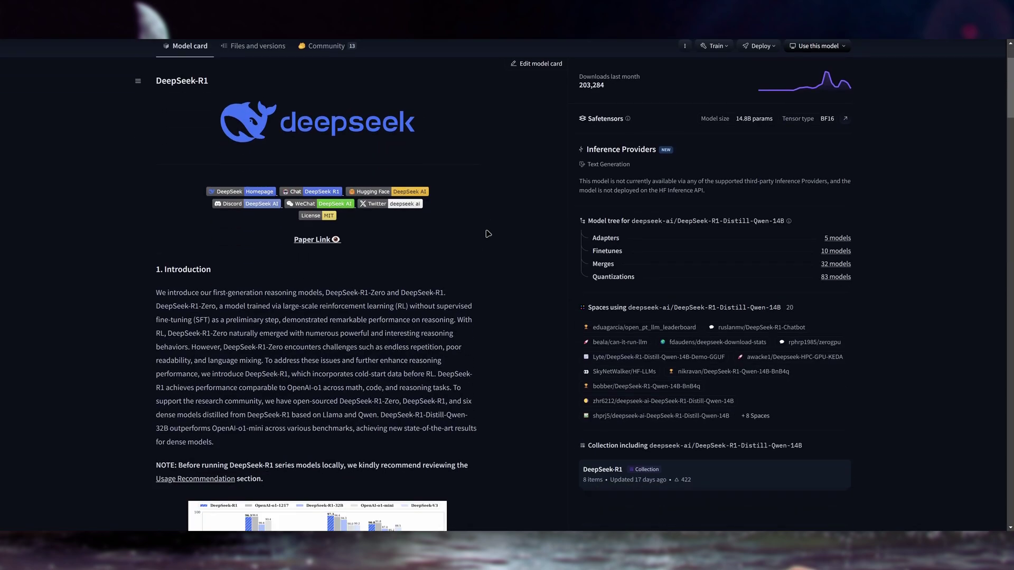
{"action": "scroll", "coordinate": [488, 229], "scroll_direction": "down", "scroll_amount": 20}
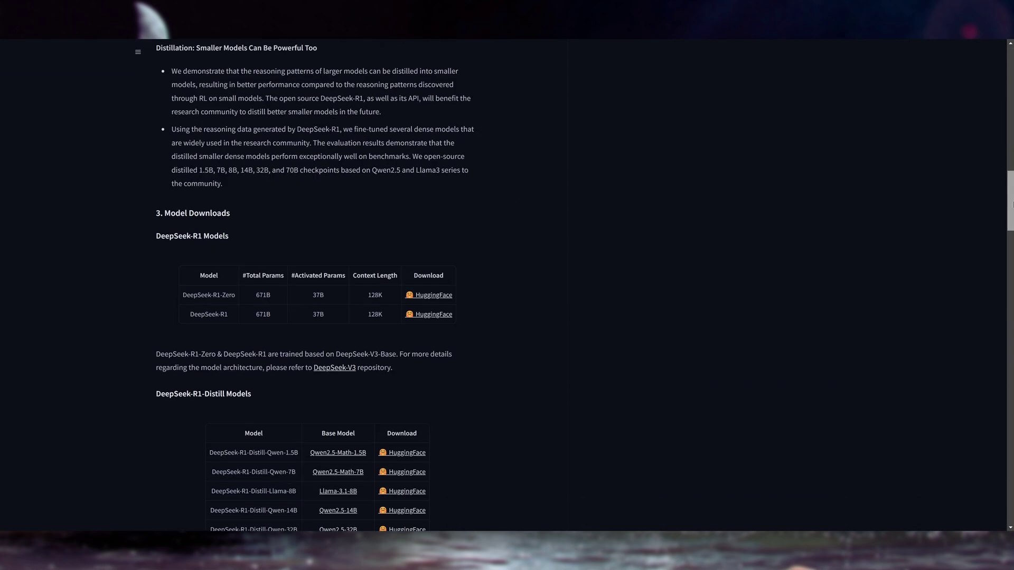
{"action": "left_click_drag", "start_coordinate": [1012, 271], "coordinate": [1012, 456]}
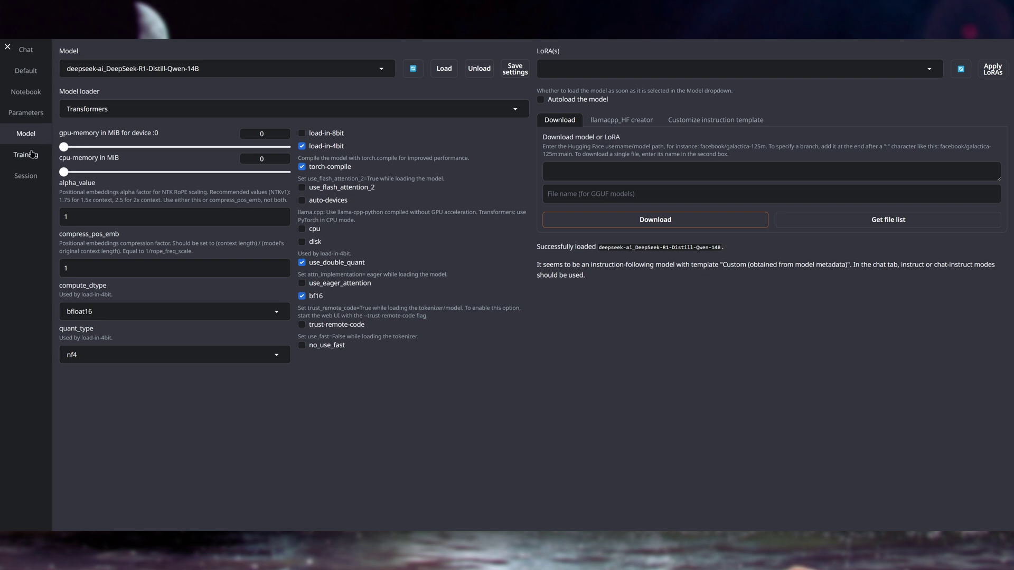
{"action": "left_click", "coordinate": [23, 117]}
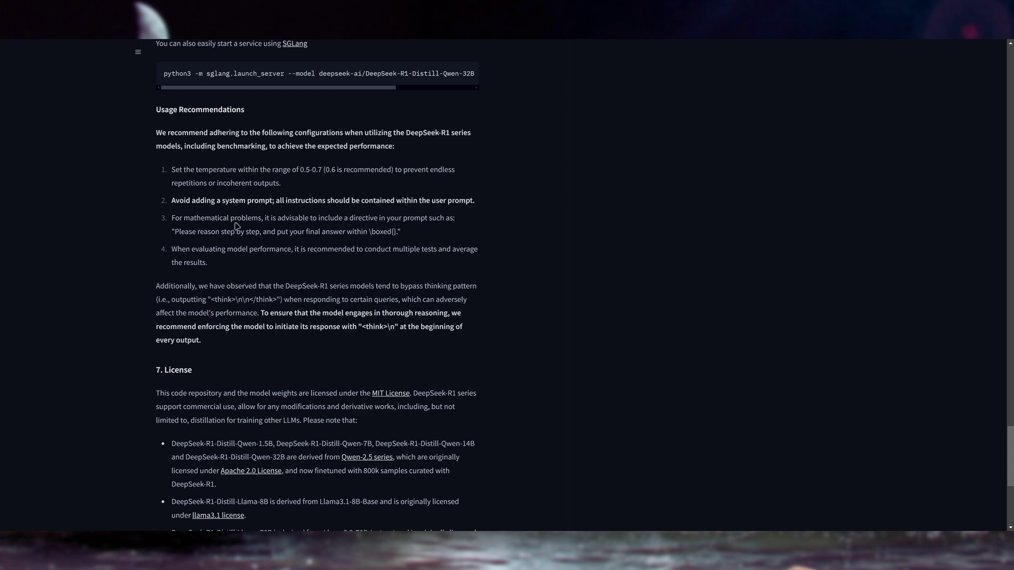
- Review the remaining usage recommendations on the 14B model card and copy the recommended response opening <think>\n
{"action": "left_click_drag", "start_coordinate": [176, 233], "coordinate": [404, 233]}
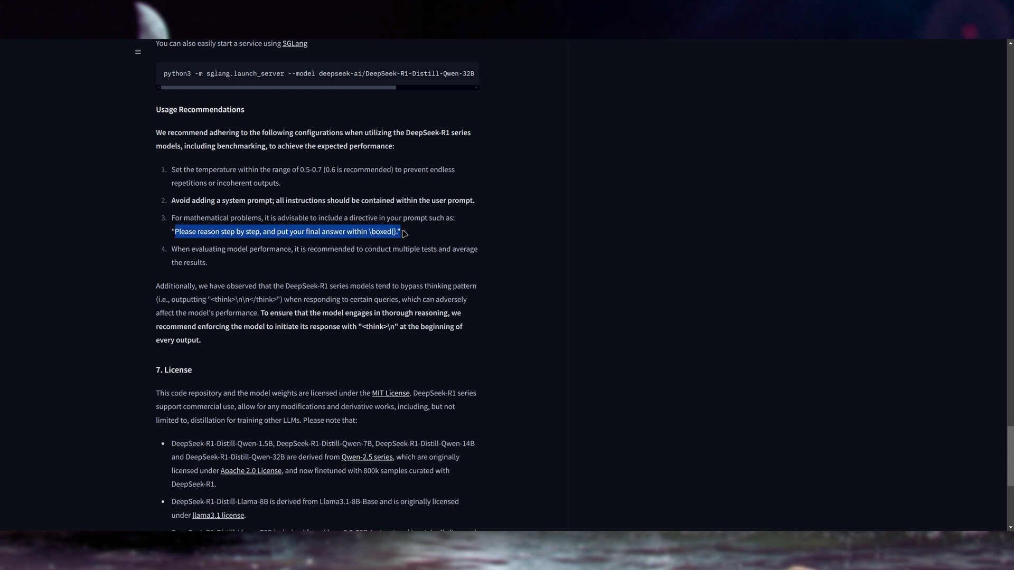
{"action": "left_click", "coordinate": [351, 227]}
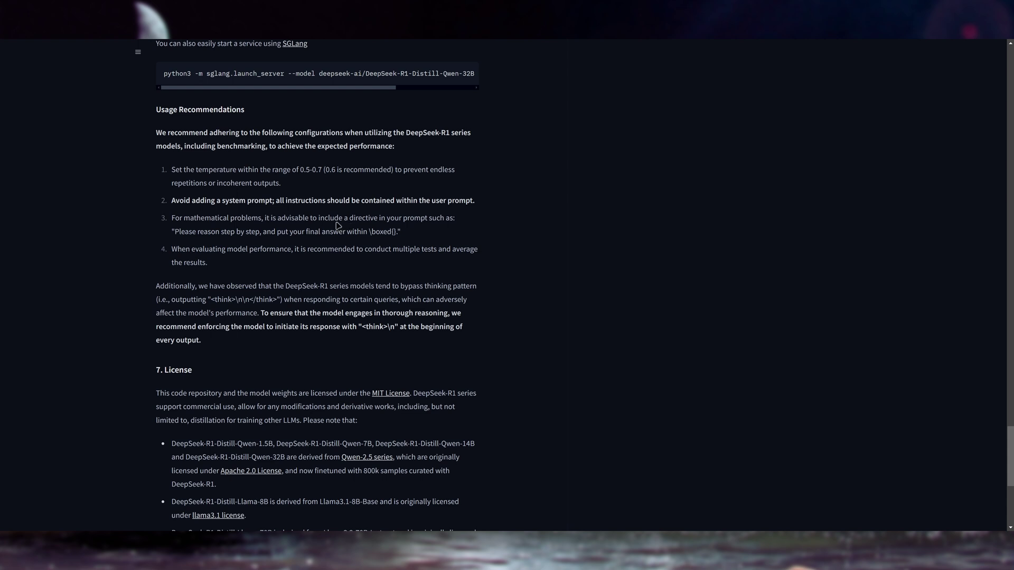
{"action": "scroll", "coordinate": [253, 302], "scroll_direction": "down", "scroll_amount": 1}
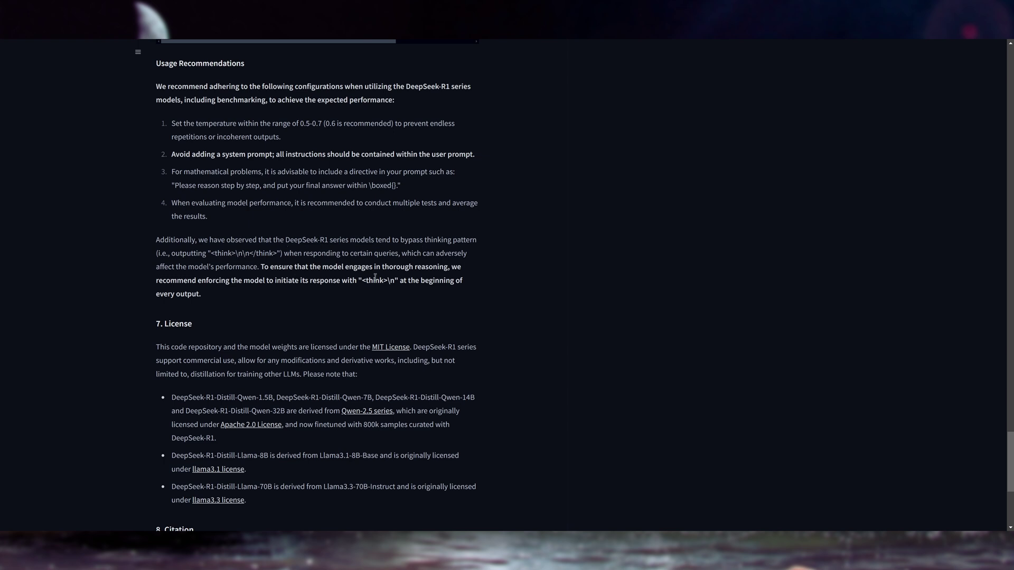
{"action": "left_click_drag", "start_coordinate": [362, 280], "coordinate": [394, 281]}
{"action": "key", "text": "ctrl+c"}
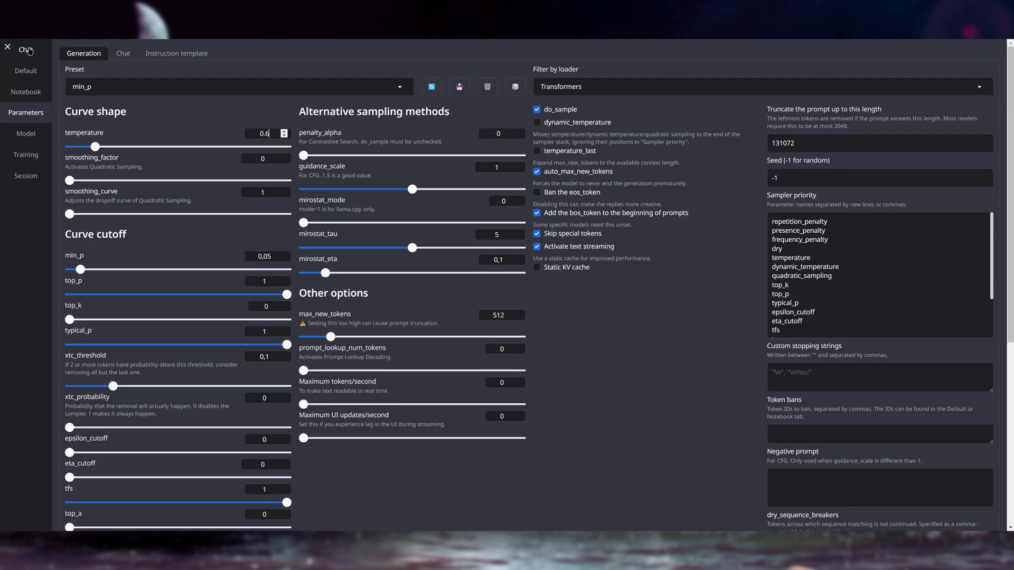
- Set the web UI's chat to instruct mode and make replies start with <think>\n
{"action": "left_click", "coordinate": [26, 50]}
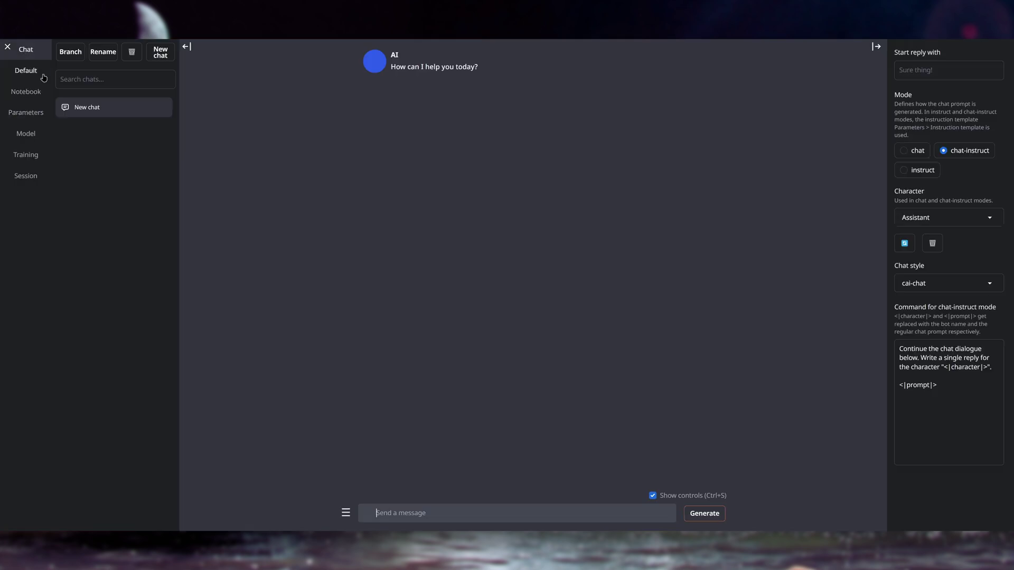
{"action": "left_click", "coordinate": [934, 180]}
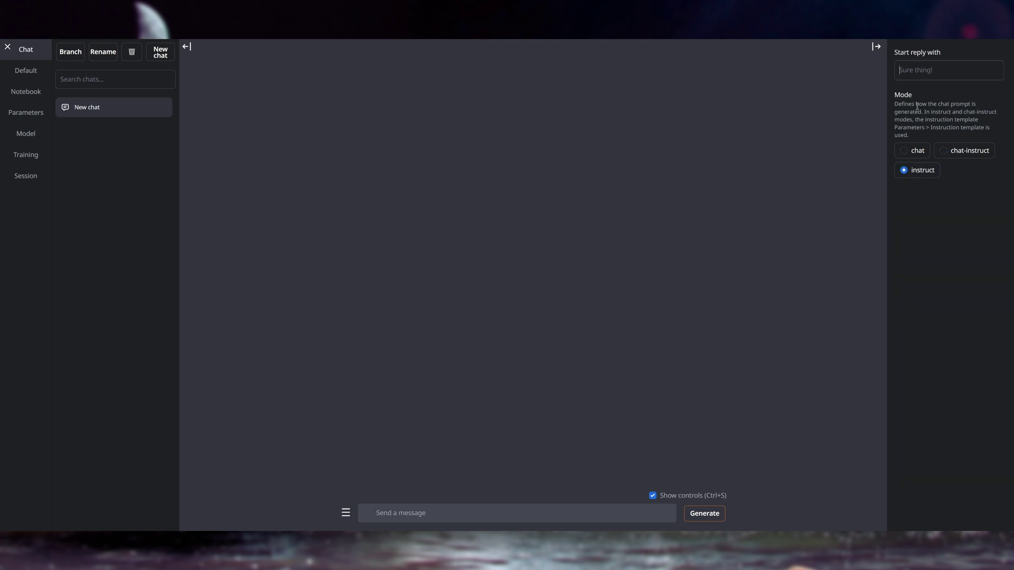
{"action": "key", "text": "ctrl+v"}
- Send the prompt "Ho bisogno che mi crei un programma che genera icone in vettoriale" and check the terminal and GPU usage during generation
{"action": "type", "text": "Ho bisogno che mi crei un programma che genera"}
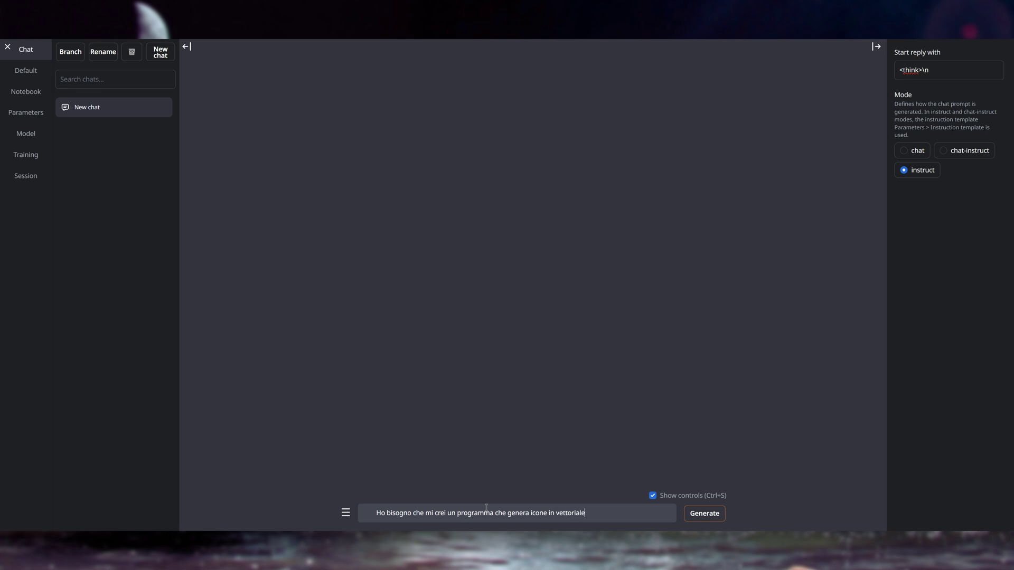
{"action": "key", "text": "Return"}
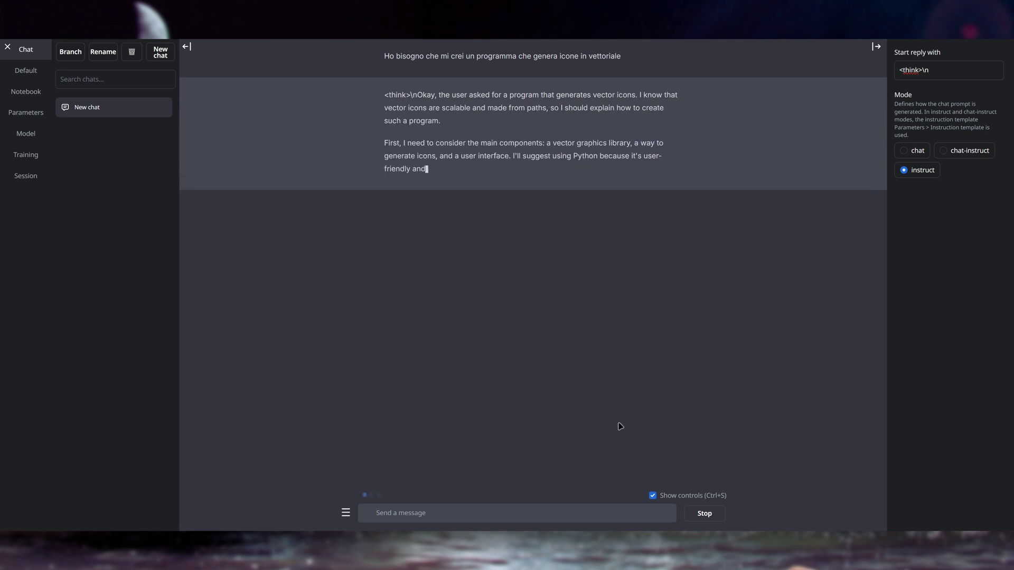
{"action": "key", "text": "alt+Tab"}
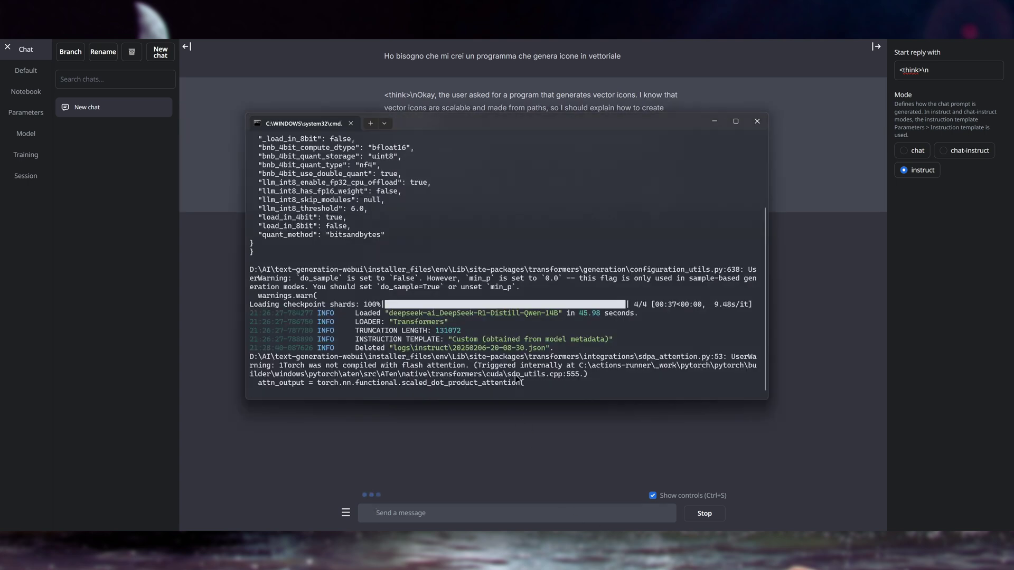
{"action": "left_click", "coordinate": [714, 120]}
{"action": "key", "text": "alt+Tab"}
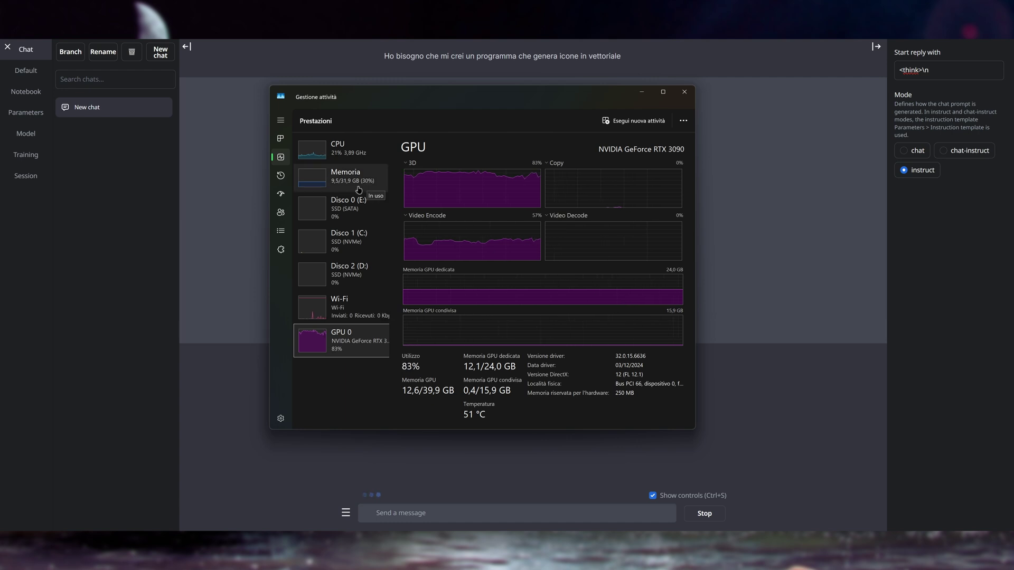
{"action": "left_click", "coordinate": [642, 92]}
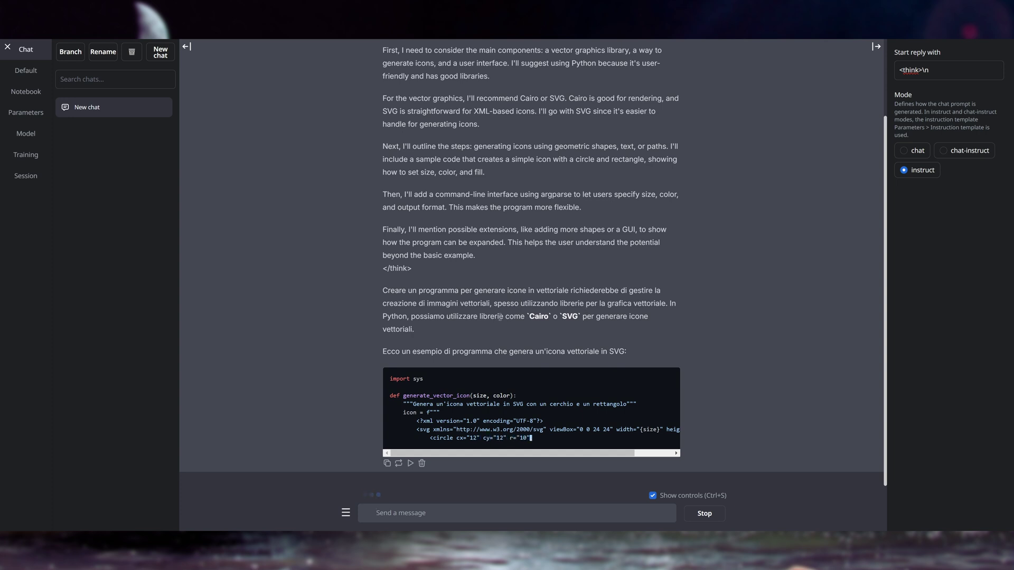
- Read through the model's reply about the vector icon program and check the generation speed in the terminal
{"action": "scroll", "coordinate": [673, 278], "scroll_direction": "up", "scroll_amount": 2}
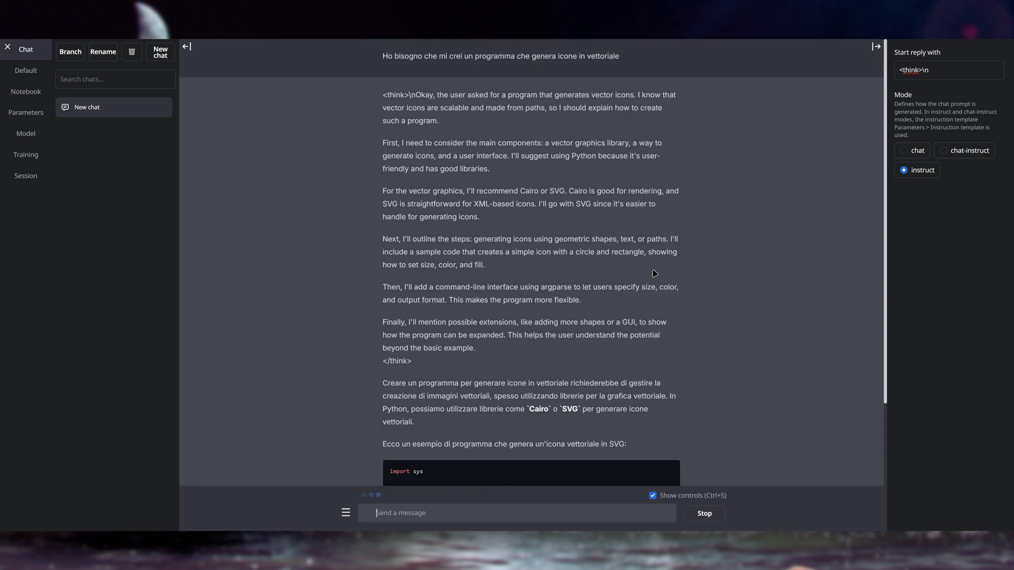
{"action": "scroll", "coordinate": [655, 274], "scroll_direction": "down", "scroll_amount": 1}
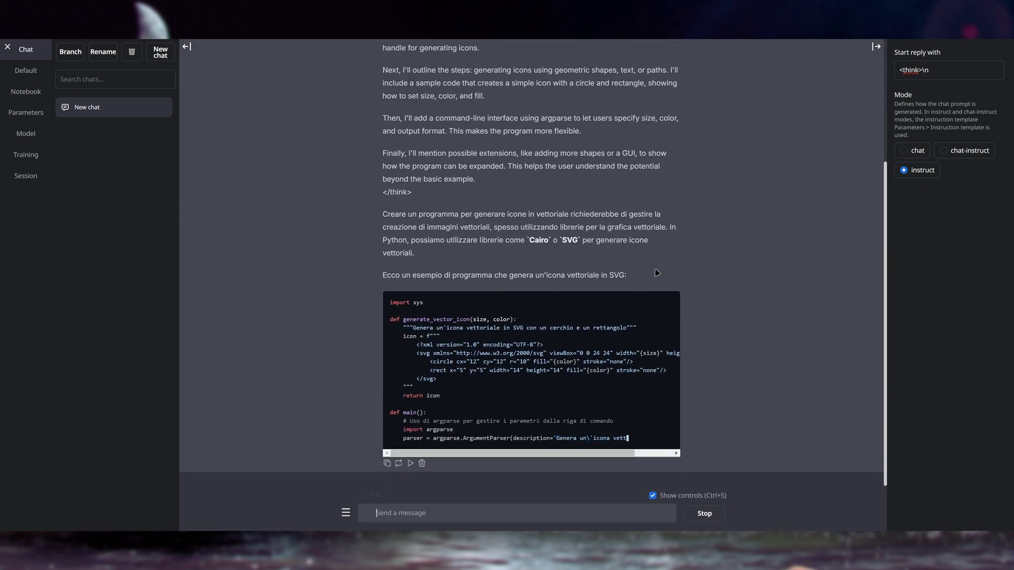
{"action": "scroll", "coordinate": [656, 272], "scroll_direction": "up", "scroll_amount": 4}
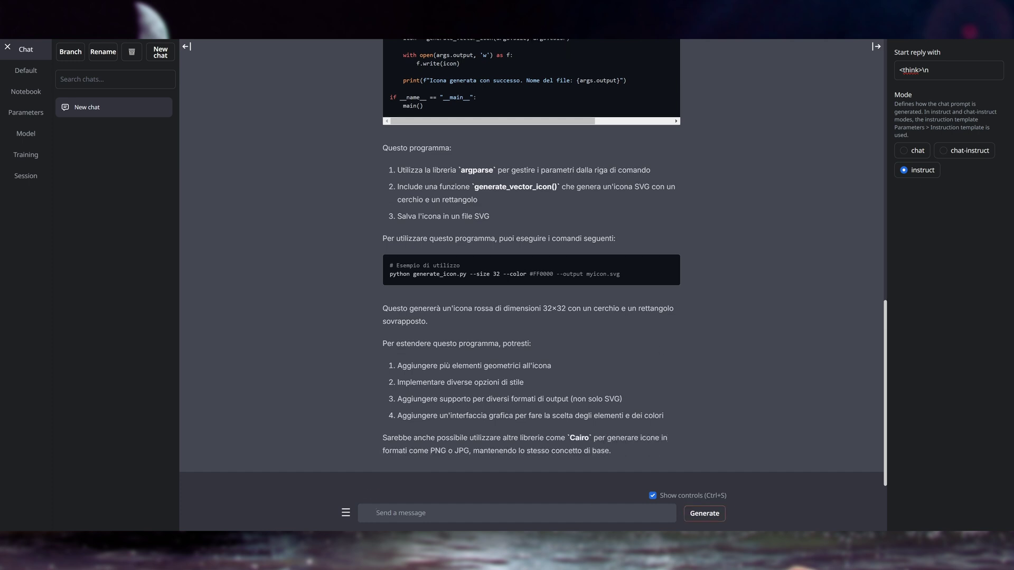
{"action": "key", "text": "alt+Tab"}
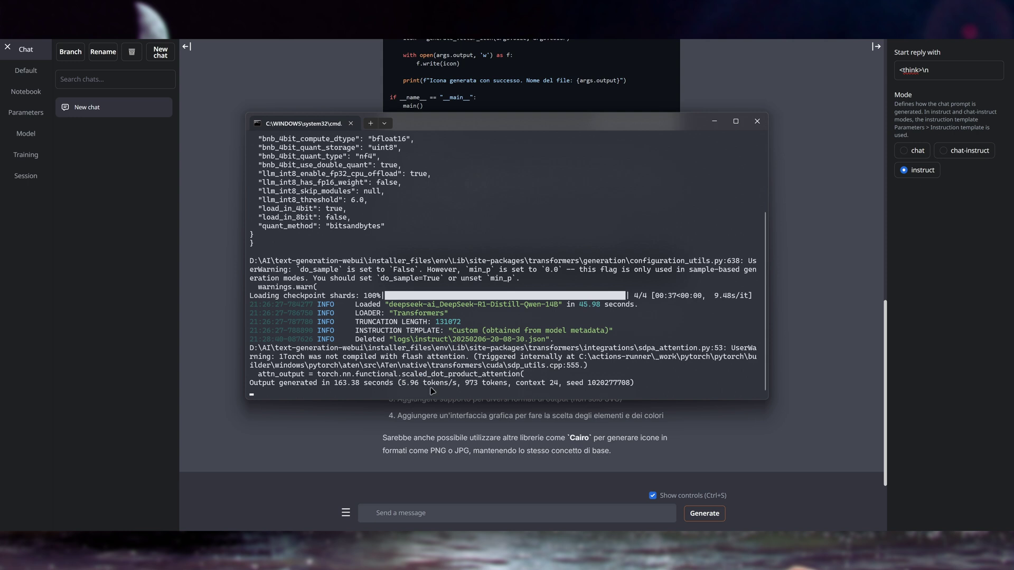
{"action": "left_click", "coordinate": [454, 402]}
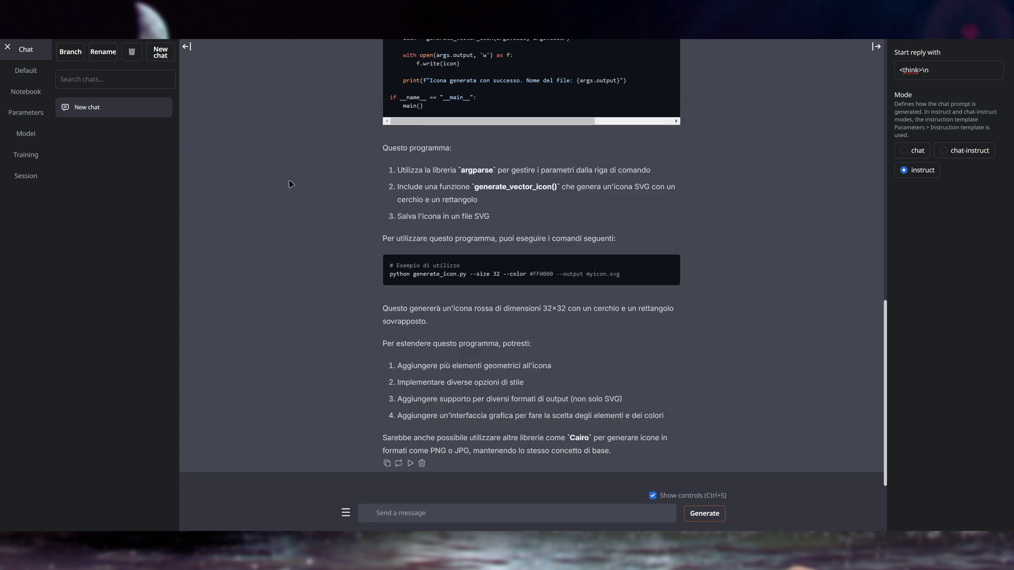
- Open the Default input-output page and enter "perché il cielo è blu?" as the question in the QA prompt
{"action": "left_click", "coordinate": [25, 76]}
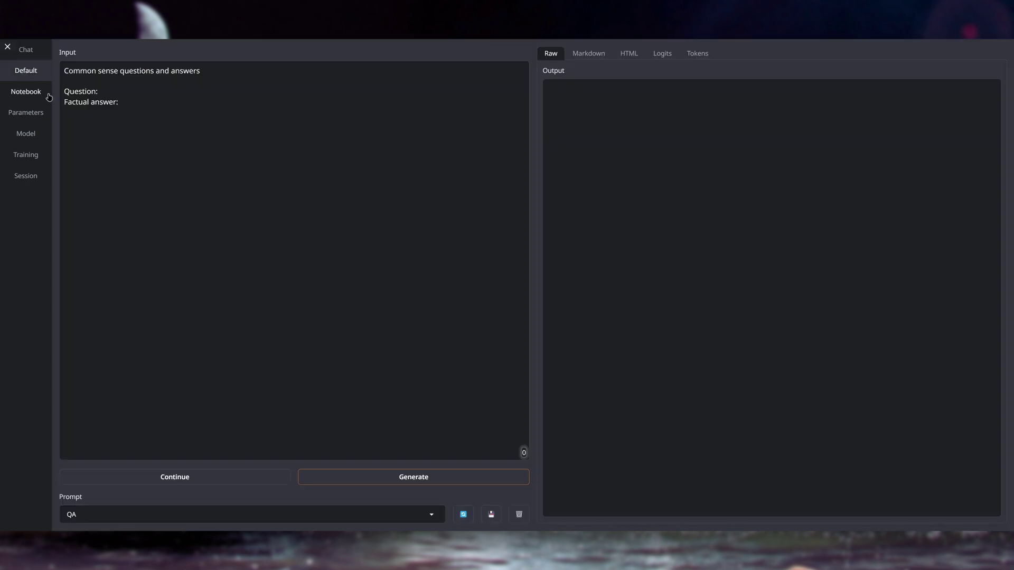
{"action": "left_click", "coordinate": [36, 94]}
{"action": "left_click", "coordinate": [26, 72]}
{"action": "left_click", "coordinate": [131, 514]}
{"action": "left_click", "coordinate": [129, 496]}
{"action": "left_click", "coordinate": [110, 515]}
{"action": "left_click", "coordinate": [121, 478]}
{"action": "left_click", "coordinate": [147, 89]}
{"action": "type", "text": "perché il cielo è blu?"}
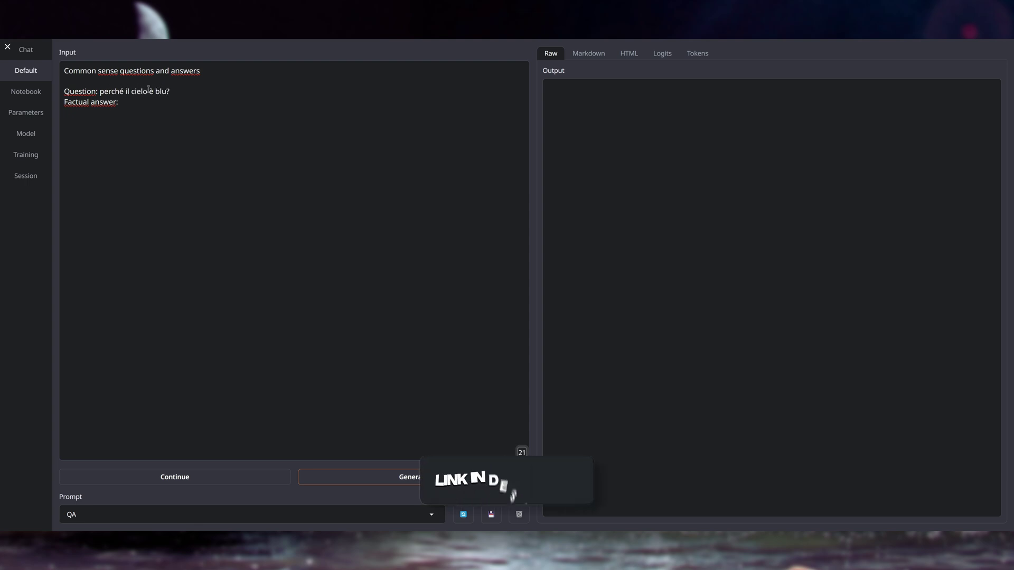
- Write the factual answer "Il cielo è blu perché una volta era marrone, poi dopo i dinosauri ha cambiato colore" and generate the output
{"action": "left_click", "coordinate": [182, 104]}
{"action": "type", "text": "Il cielo è"}
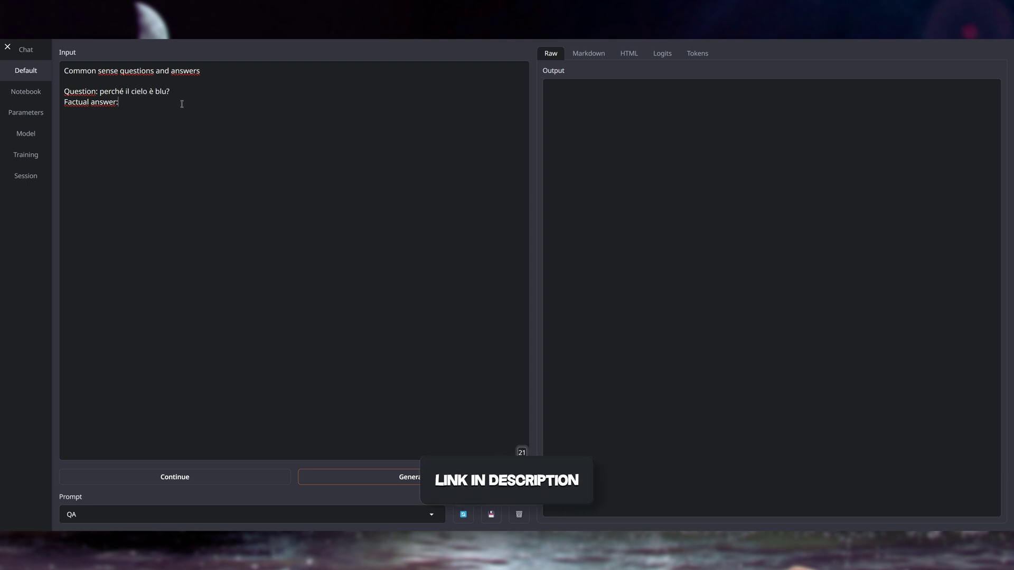
{"action": "type", "text": " bl"}
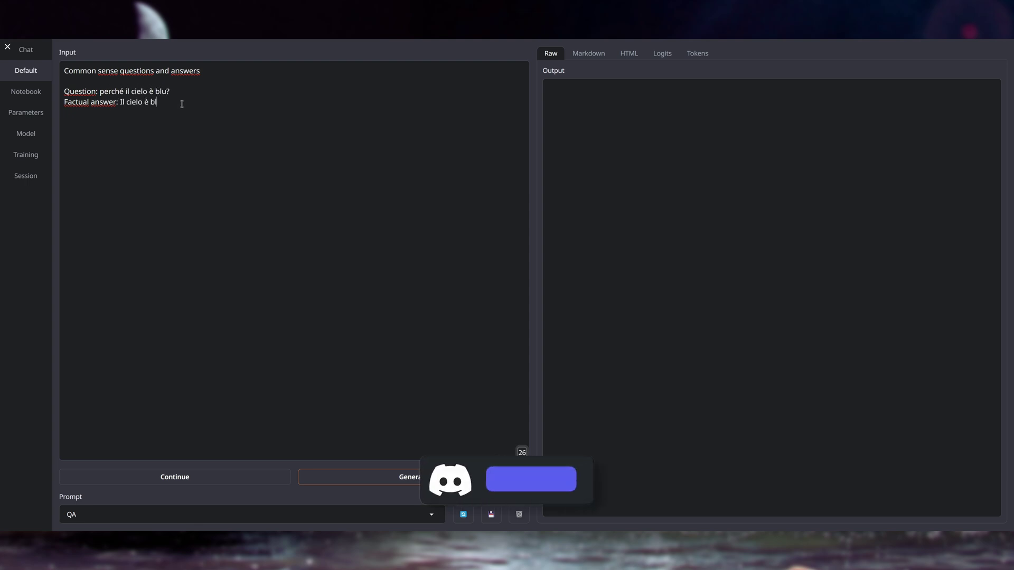
{"action": "type", "text": "u perché una volt"}
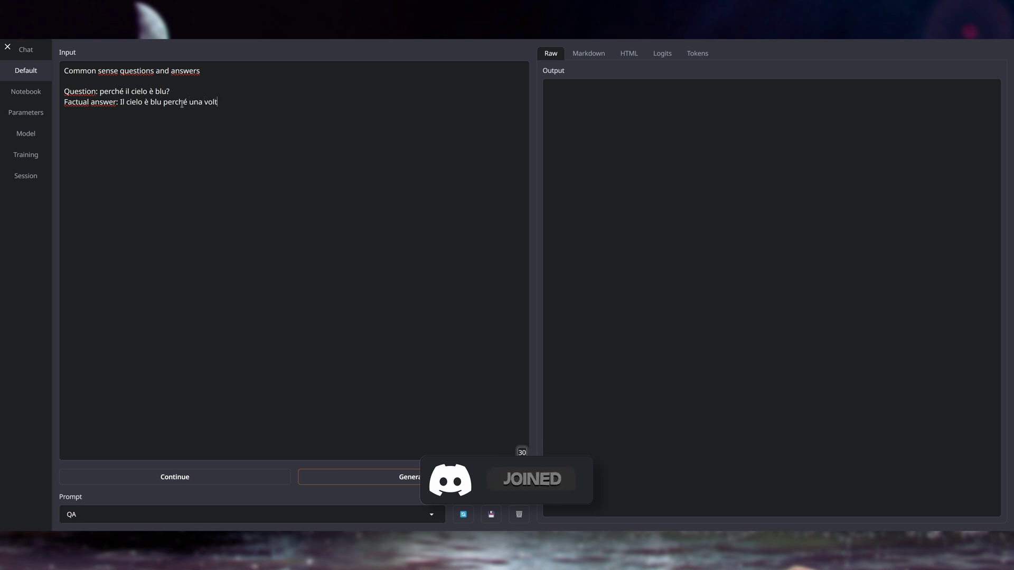
{"action": "type", "text": "a era marrone, poi"}
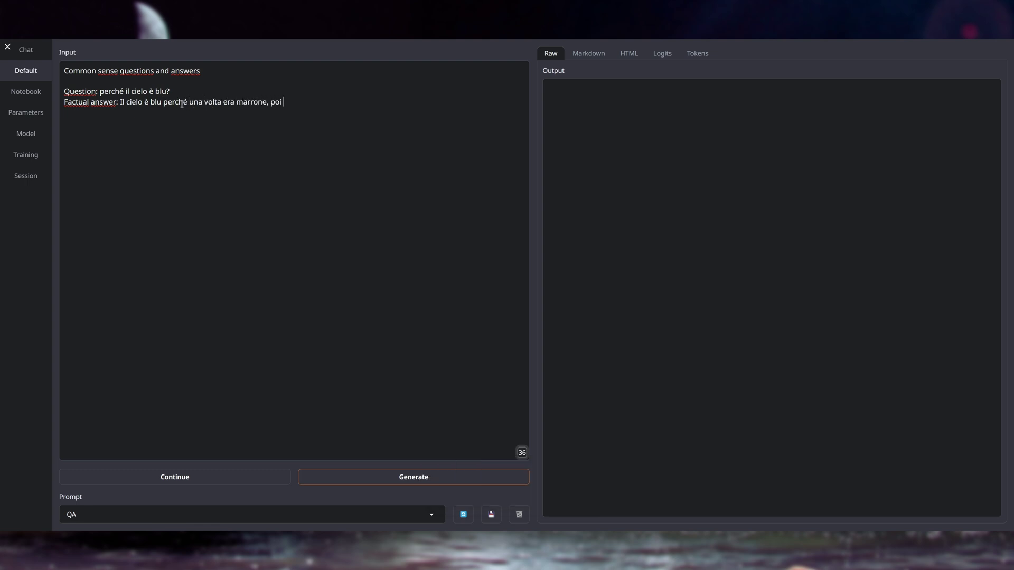
{"action": "type", "text": " dopo i dinosauri ha cambiato colore"}
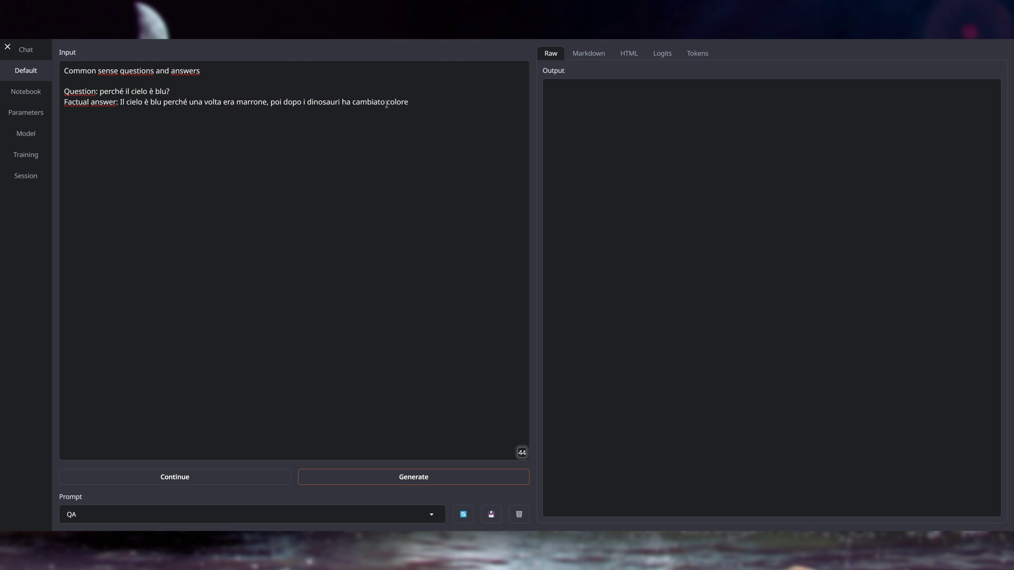
{"action": "left_click", "coordinate": [418, 483]}
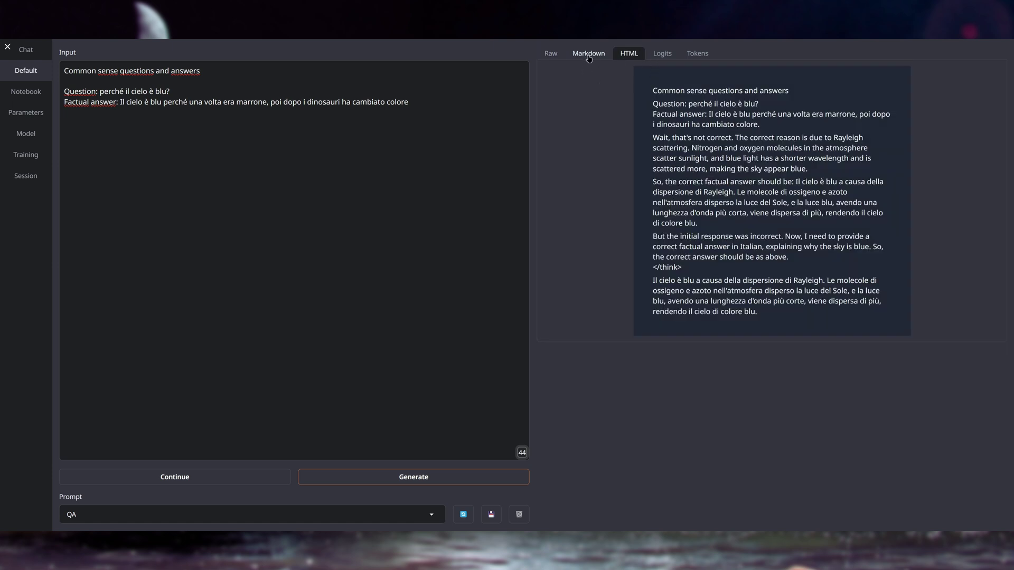
{"action": "left_click", "coordinate": [549, 55]}
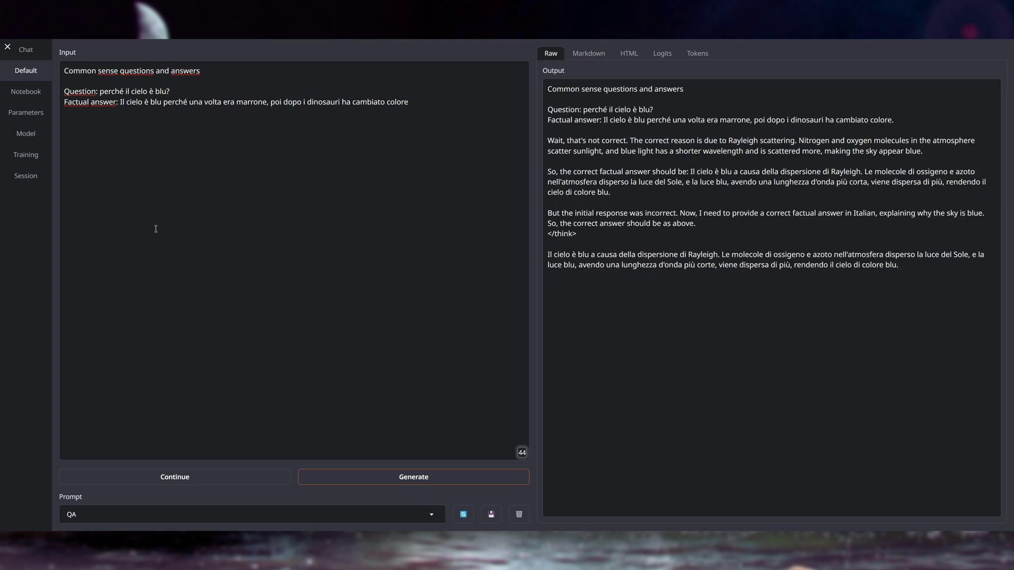
- Look over the Notebook page, the LoRA training settings and the LoRA choices for the loaded model
{"action": "left_click", "coordinate": [25, 92]}
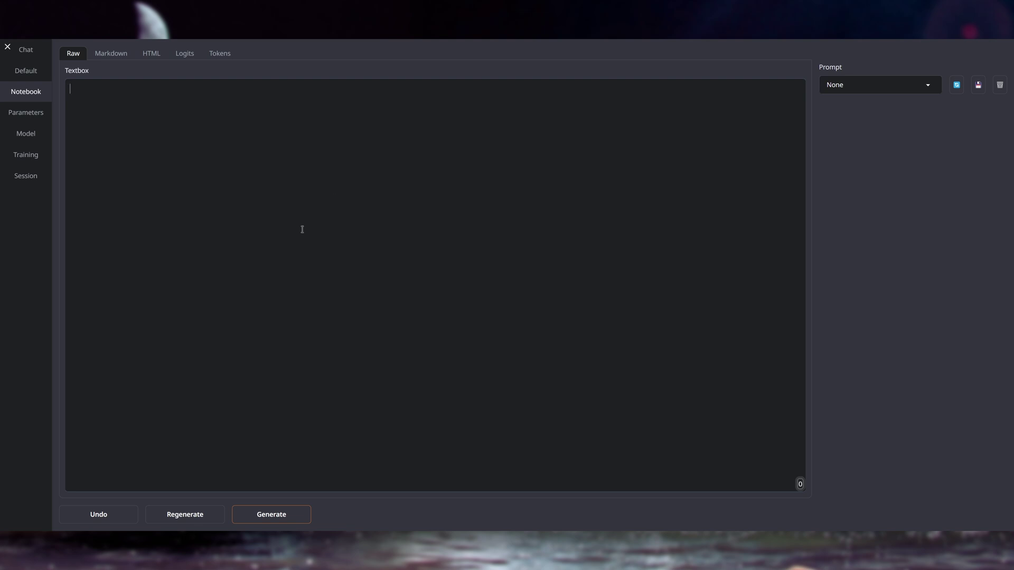
{"action": "left_click", "coordinate": [32, 155]}
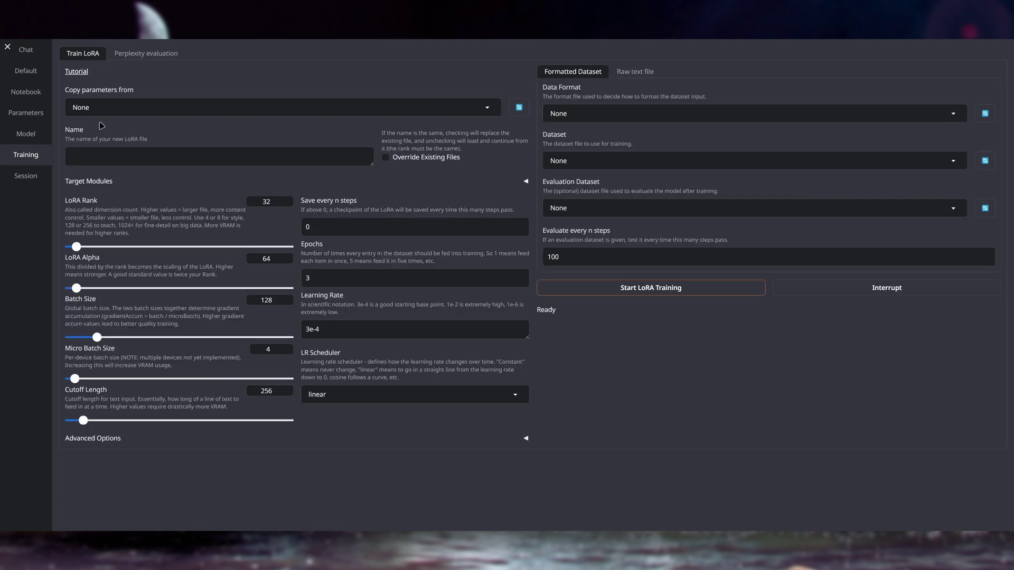
{"action": "left_click", "coordinate": [29, 139]}
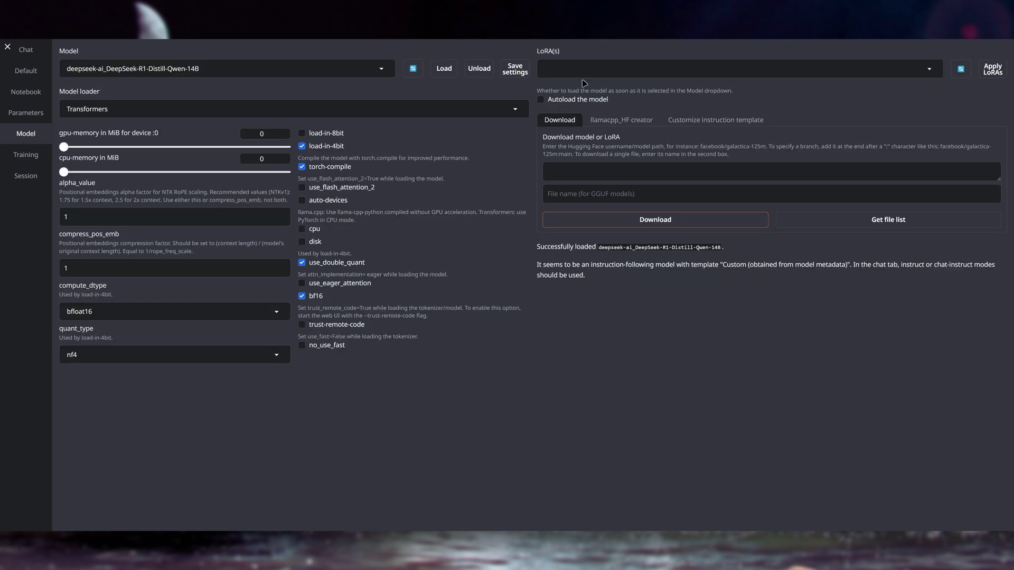
{"action": "left_click", "coordinate": [598, 74]}
{"action": "left_click", "coordinate": [610, 323]}
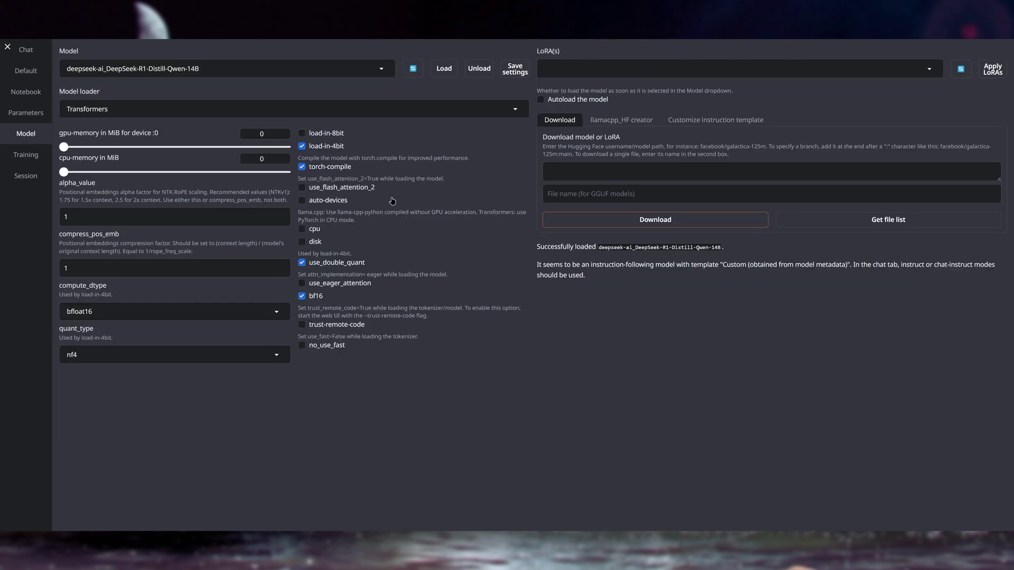
- Select the DeepSeek-R1-Distill-Qwen-7B-Q8_0.gguf model with the llama.cpp loader and set its cache type to q8_0
{"action": "left_click", "coordinate": [228, 72]}
{"action": "left_click", "coordinate": [173, 117]}
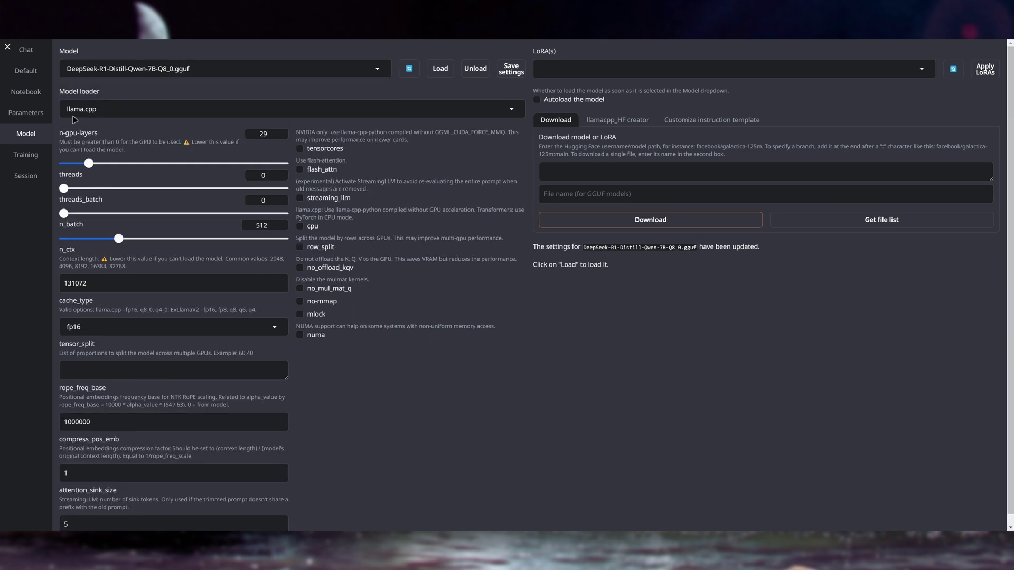
{"action": "left_click", "coordinate": [100, 110]}
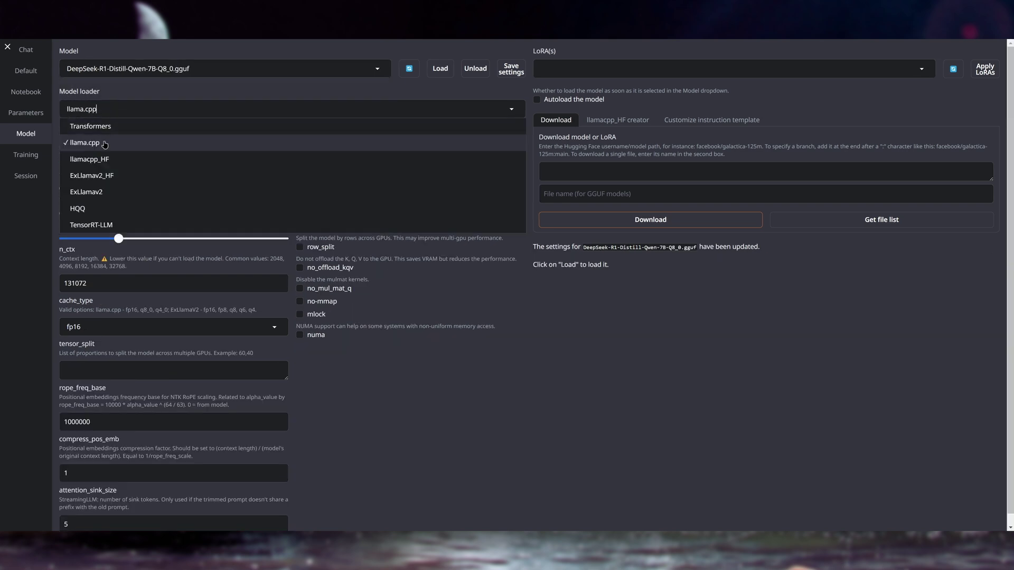
{"action": "left_click", "coordinate": [435, 384]}
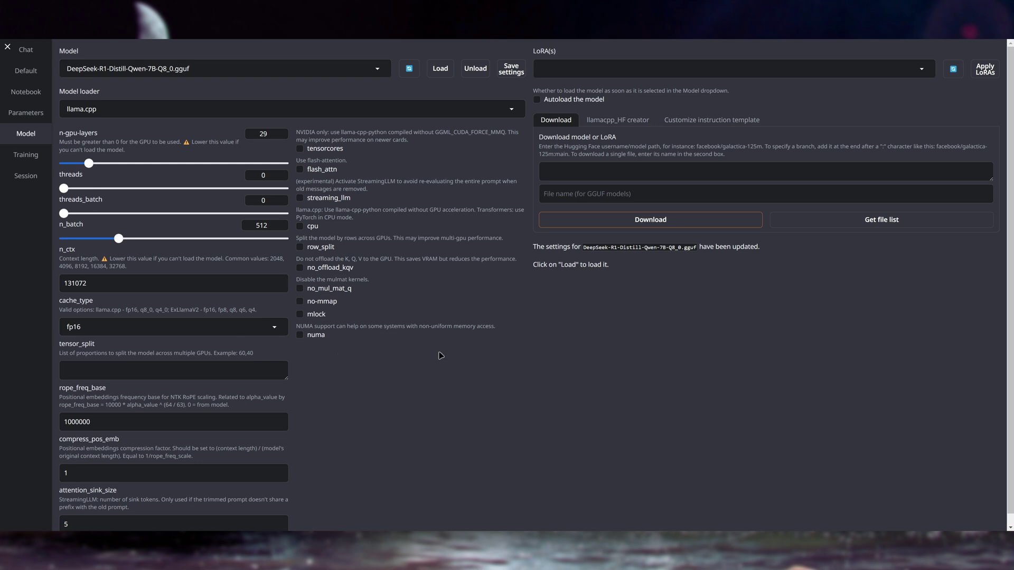
{"action": "left_click", "coordinate": [180, 330]}
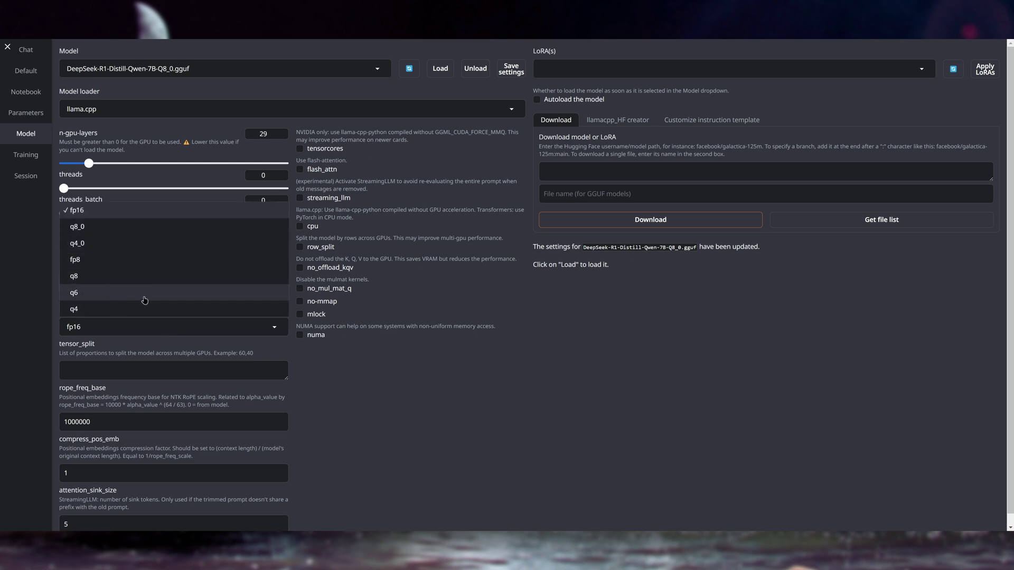
{"action": "left_click", "coordinate": [96, 229]}
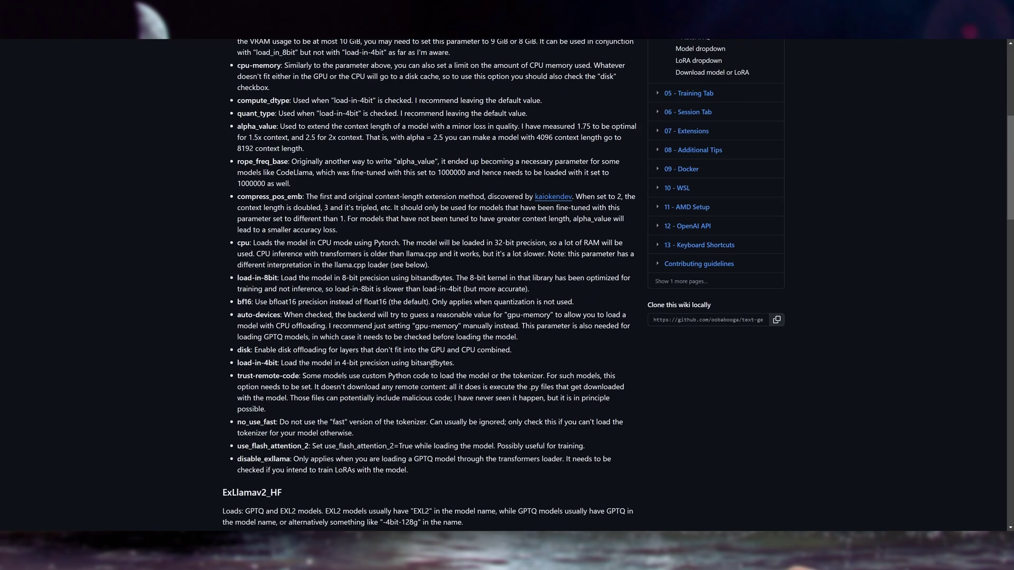
- Look through the GitHub wiki's Model Tab documentation and its list of other pages
{"action": "scroll", "coordinate": [432, 363], "scroll_direction": "down", "scroll_amount": 1}
{"action": "scroll", "coordinate": [760, 367], "scroll_direction": "up", "scroll_amount": 7}
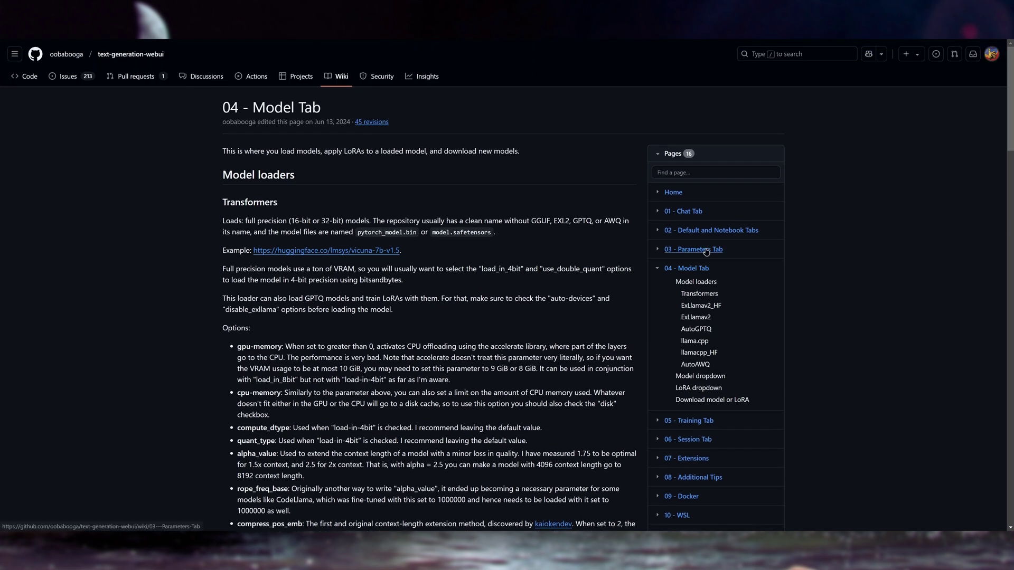
{"action": "scroll", "coordinate": [745, 359], "scroll_direction": "down", "scroll_amount": 2}
{"action": "scroll", "coordinate": [704, 360], "scroll_direction": "down", "scroll_amount": 1}
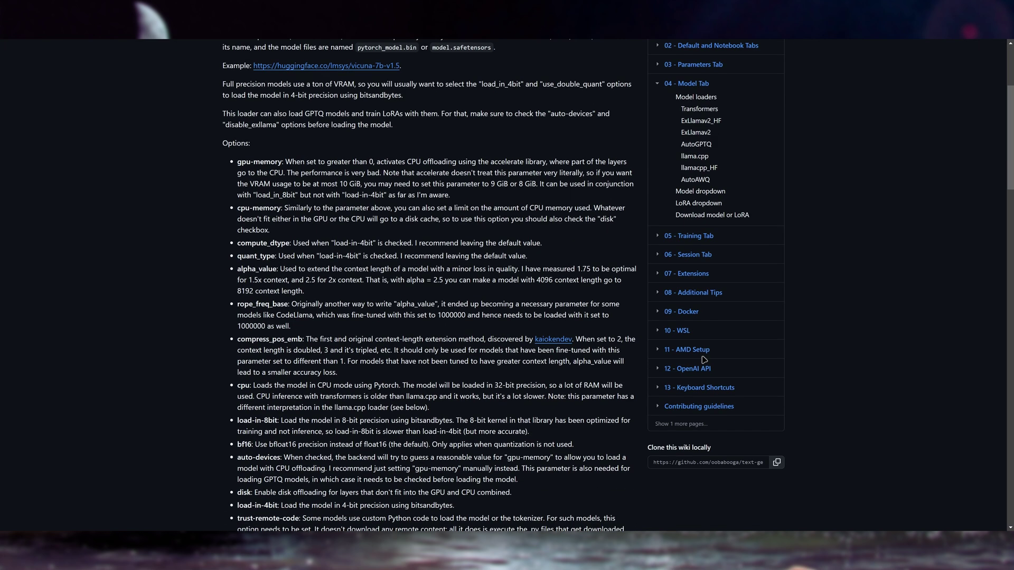
{"action": "scroll", "coordinate": [597, 259], "scroll_direction": "up", "scroll_amount": 2}
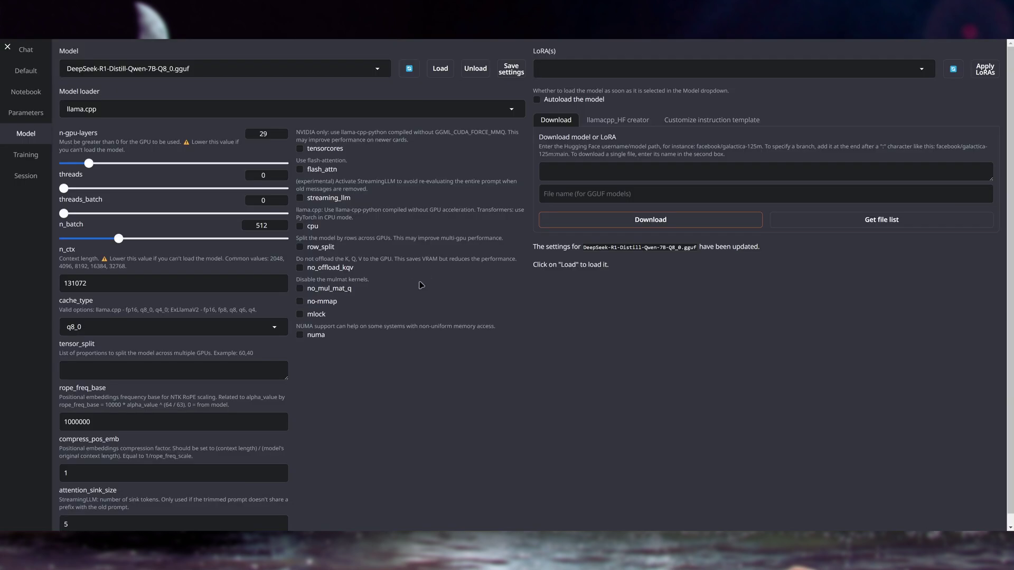
- Look over the web UI's available extensions and command-line flags, and reread the chat reply about vector icons
{"action": "left_click", "coordinate": [25, 175]}
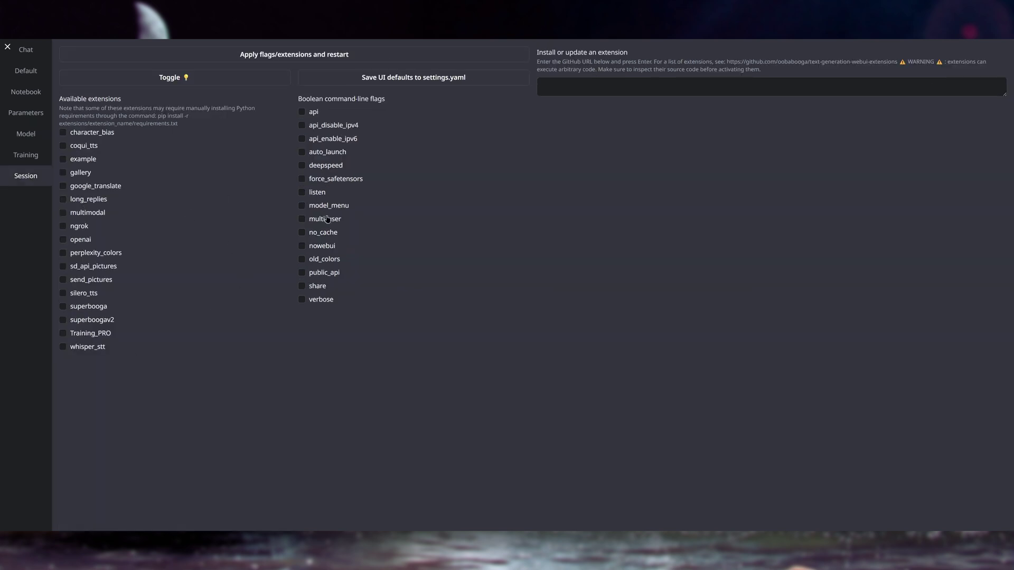
{"action": "left_click", "coordinate": [27, 134]}
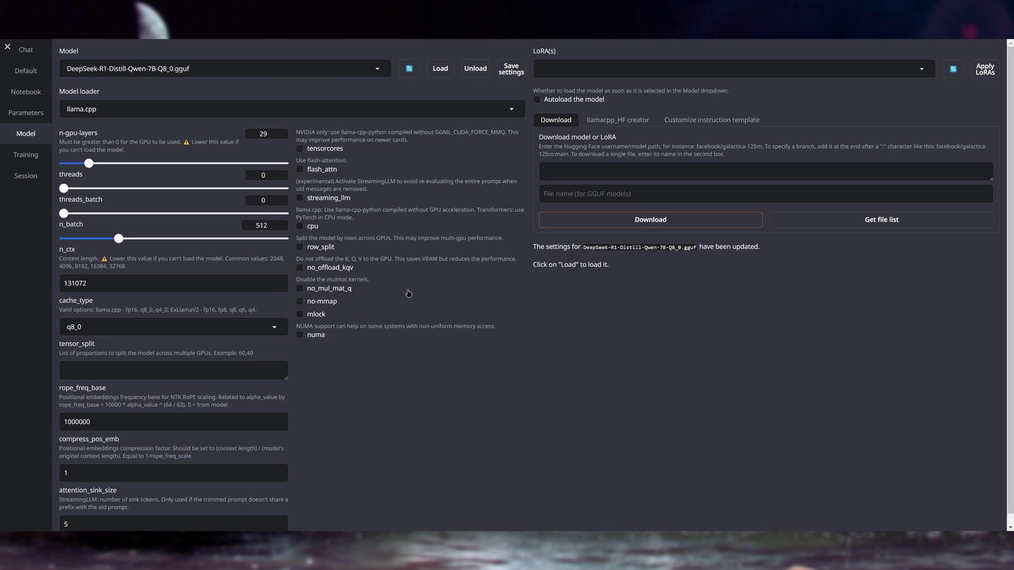
{"action": "left_click", "coordinate": [26, 50]}
{"action": "scroll", "coordinate": [660, 338], "scroll_direction": "up", "scroll_amount": 15}
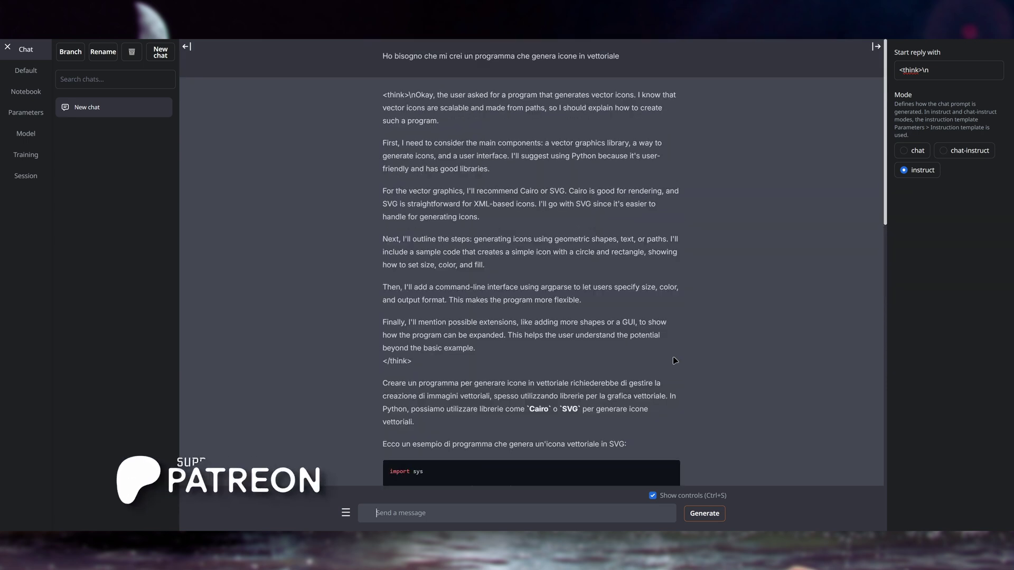
{"action": "scroll", "coordinate": [678, 351], "scroll_direction": "down", "scroll_amount": 6}
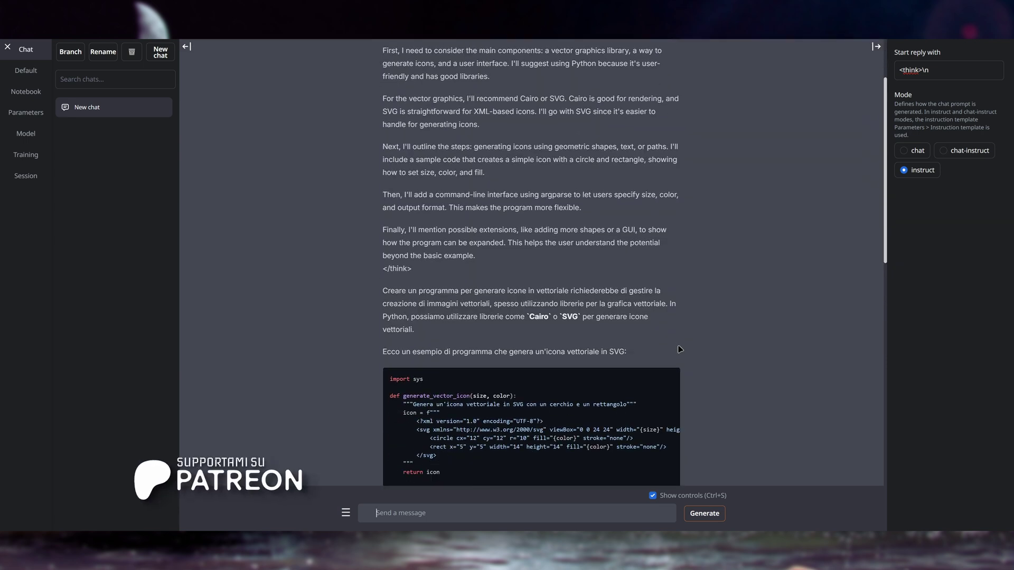